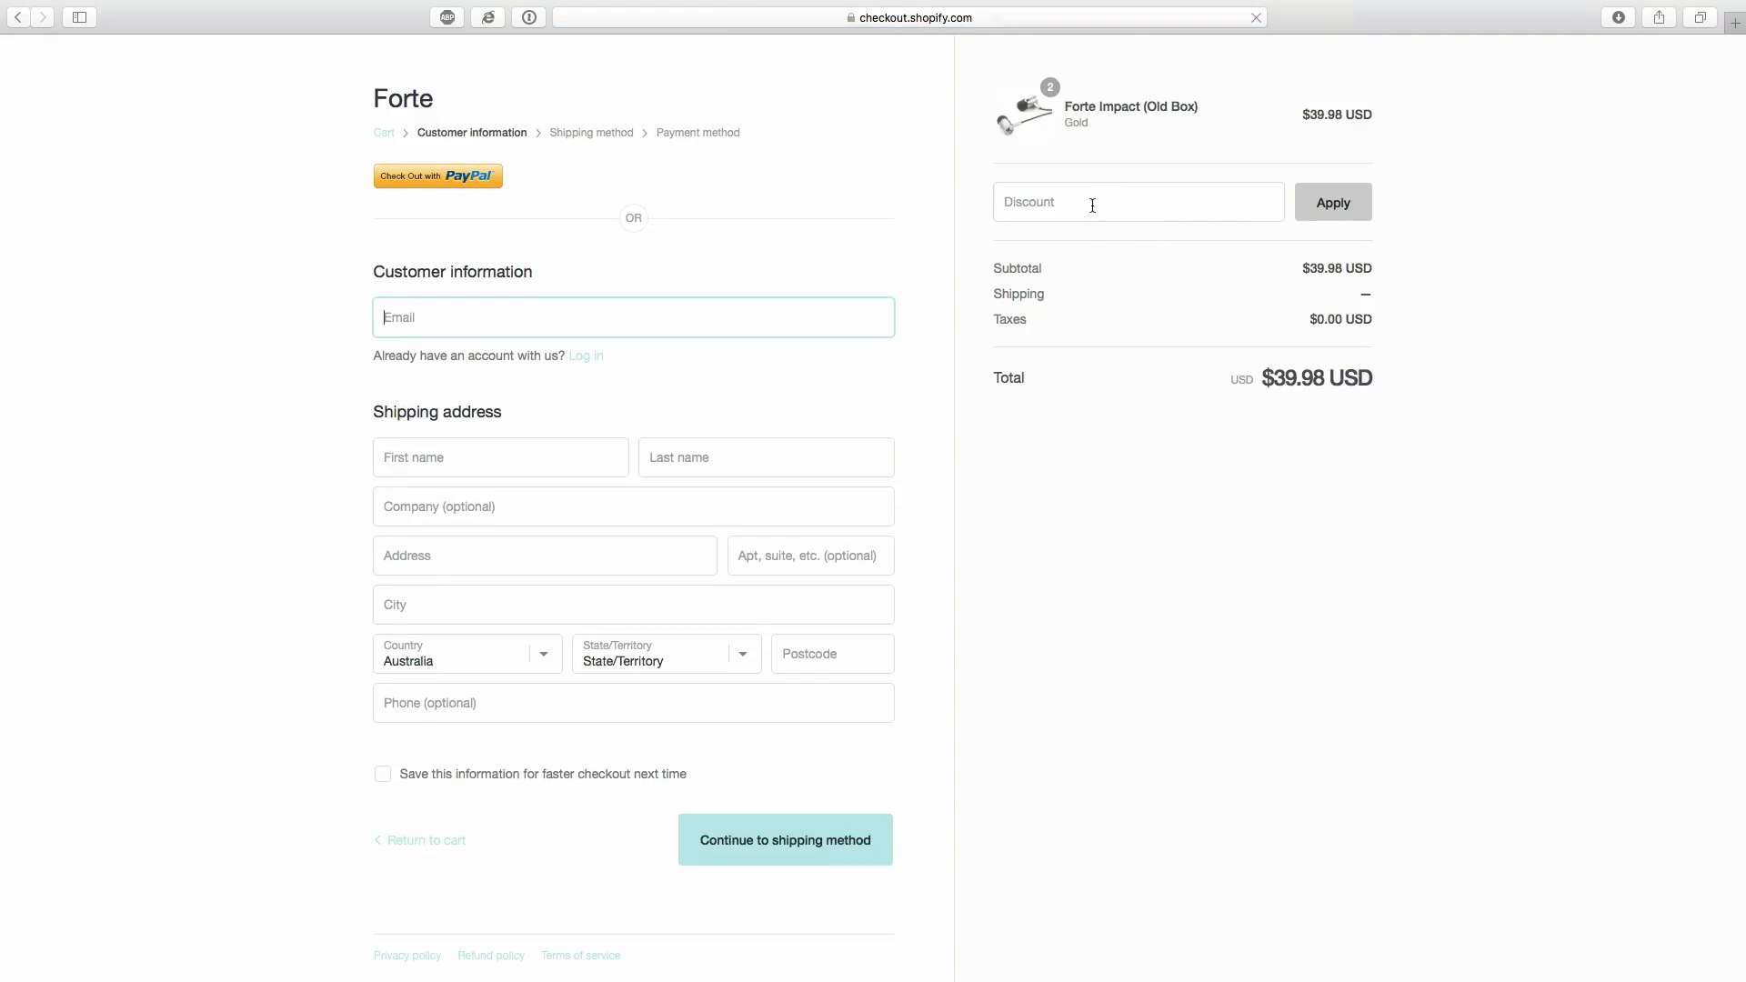
Step: Open Settings for the selected Windows VM in the Virtual Machine Library
left_click(1092, 192)
type("JAMES5")
key("Return")
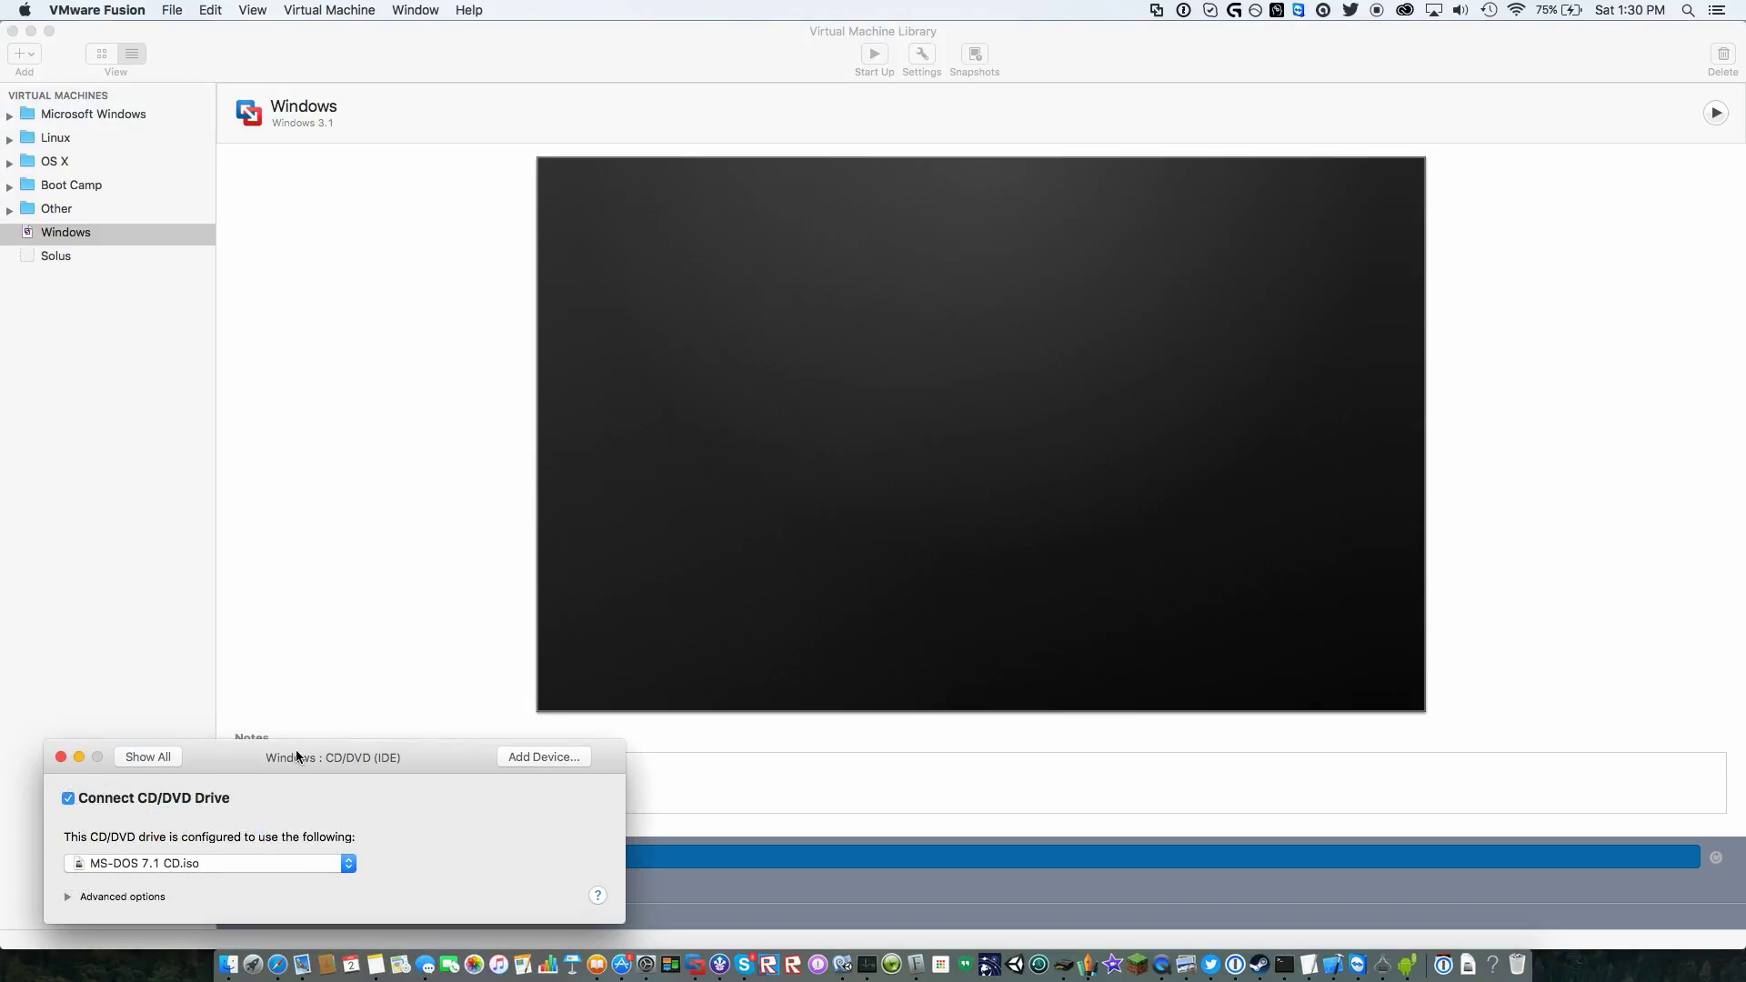
Step: Start a custom new VM with Microsoft Windows > Windows 3.1 as guest and a new 8 GB disk
left_click_drag(326, 758, 581, 71)
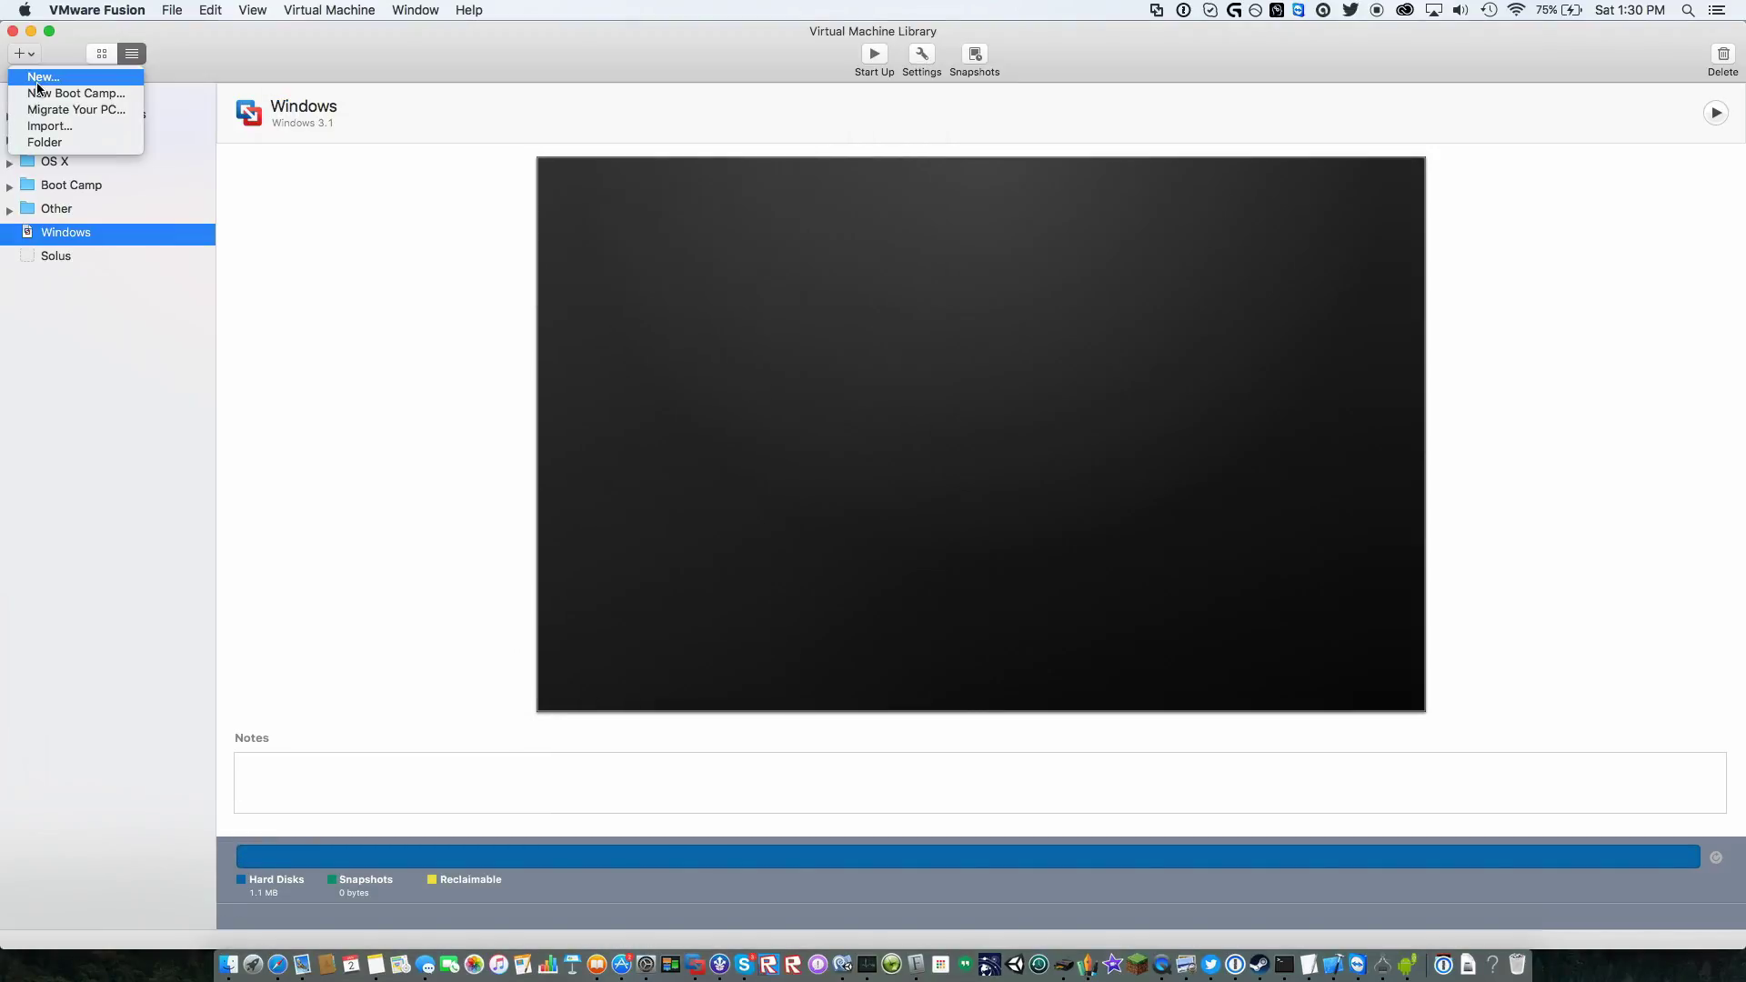
left_click(55, 71)
left_click(671, 566)
left_click(370, 455)
key("Return")
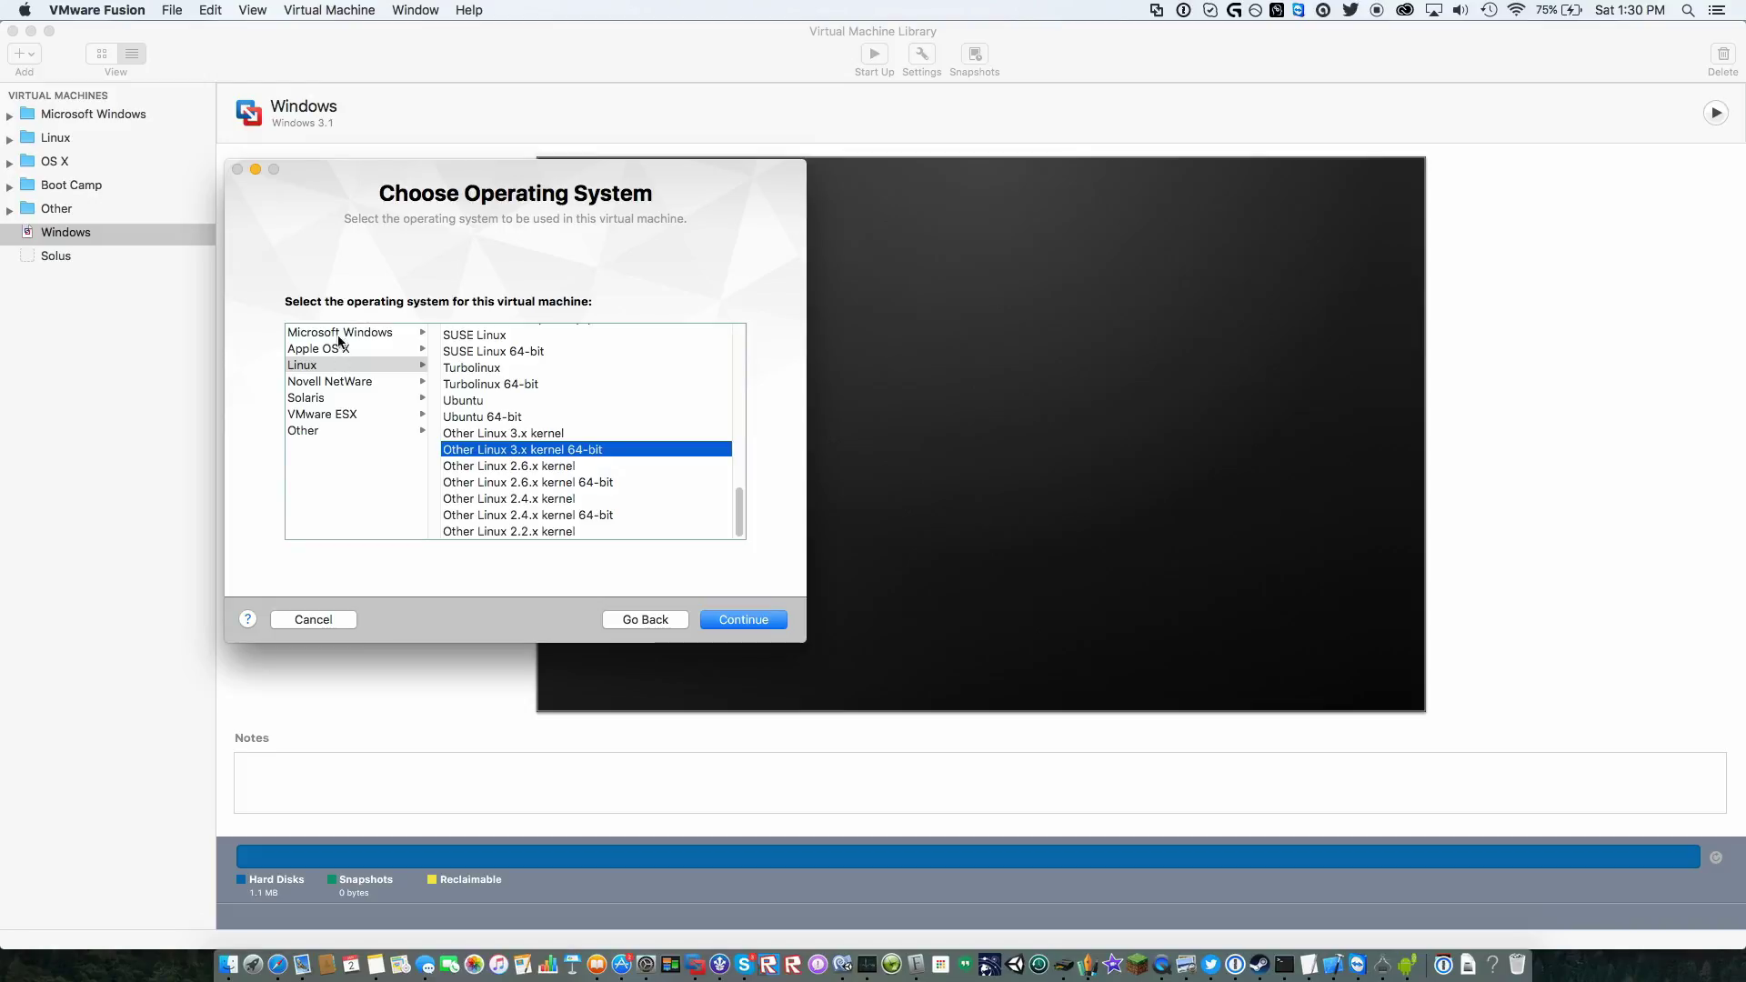
left_click(340, 333)
scroll(556, 475, "down", 5)
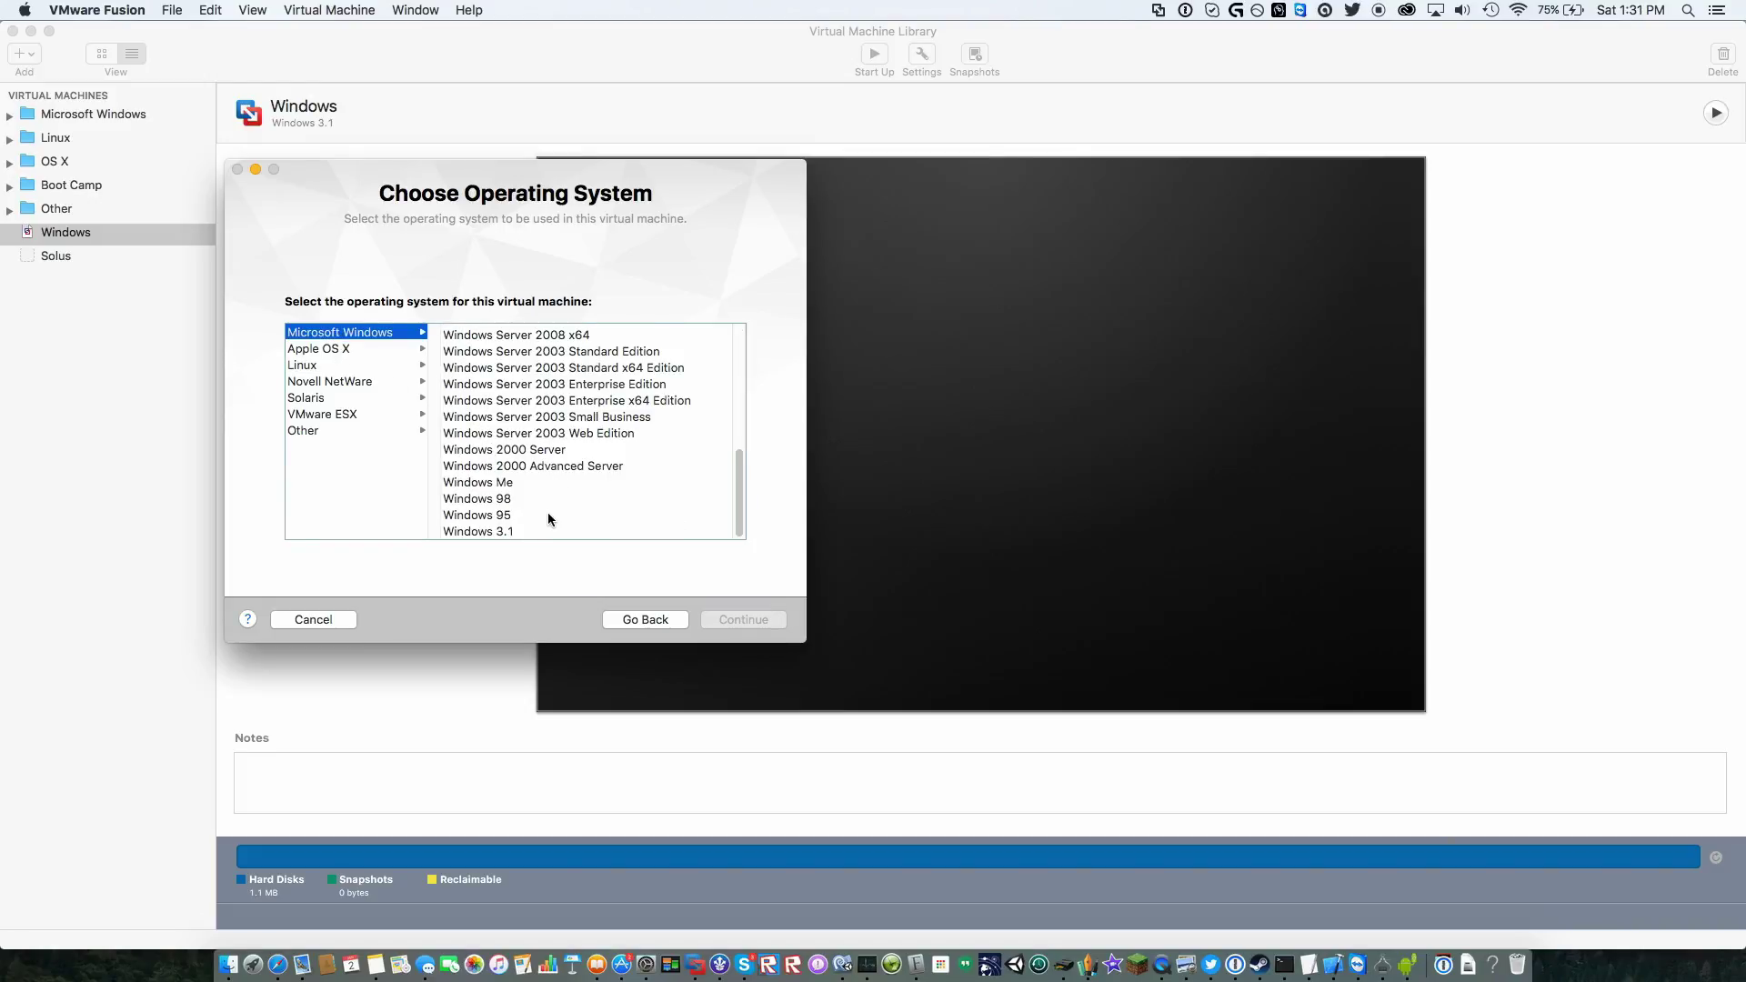
left_click(535, 530)
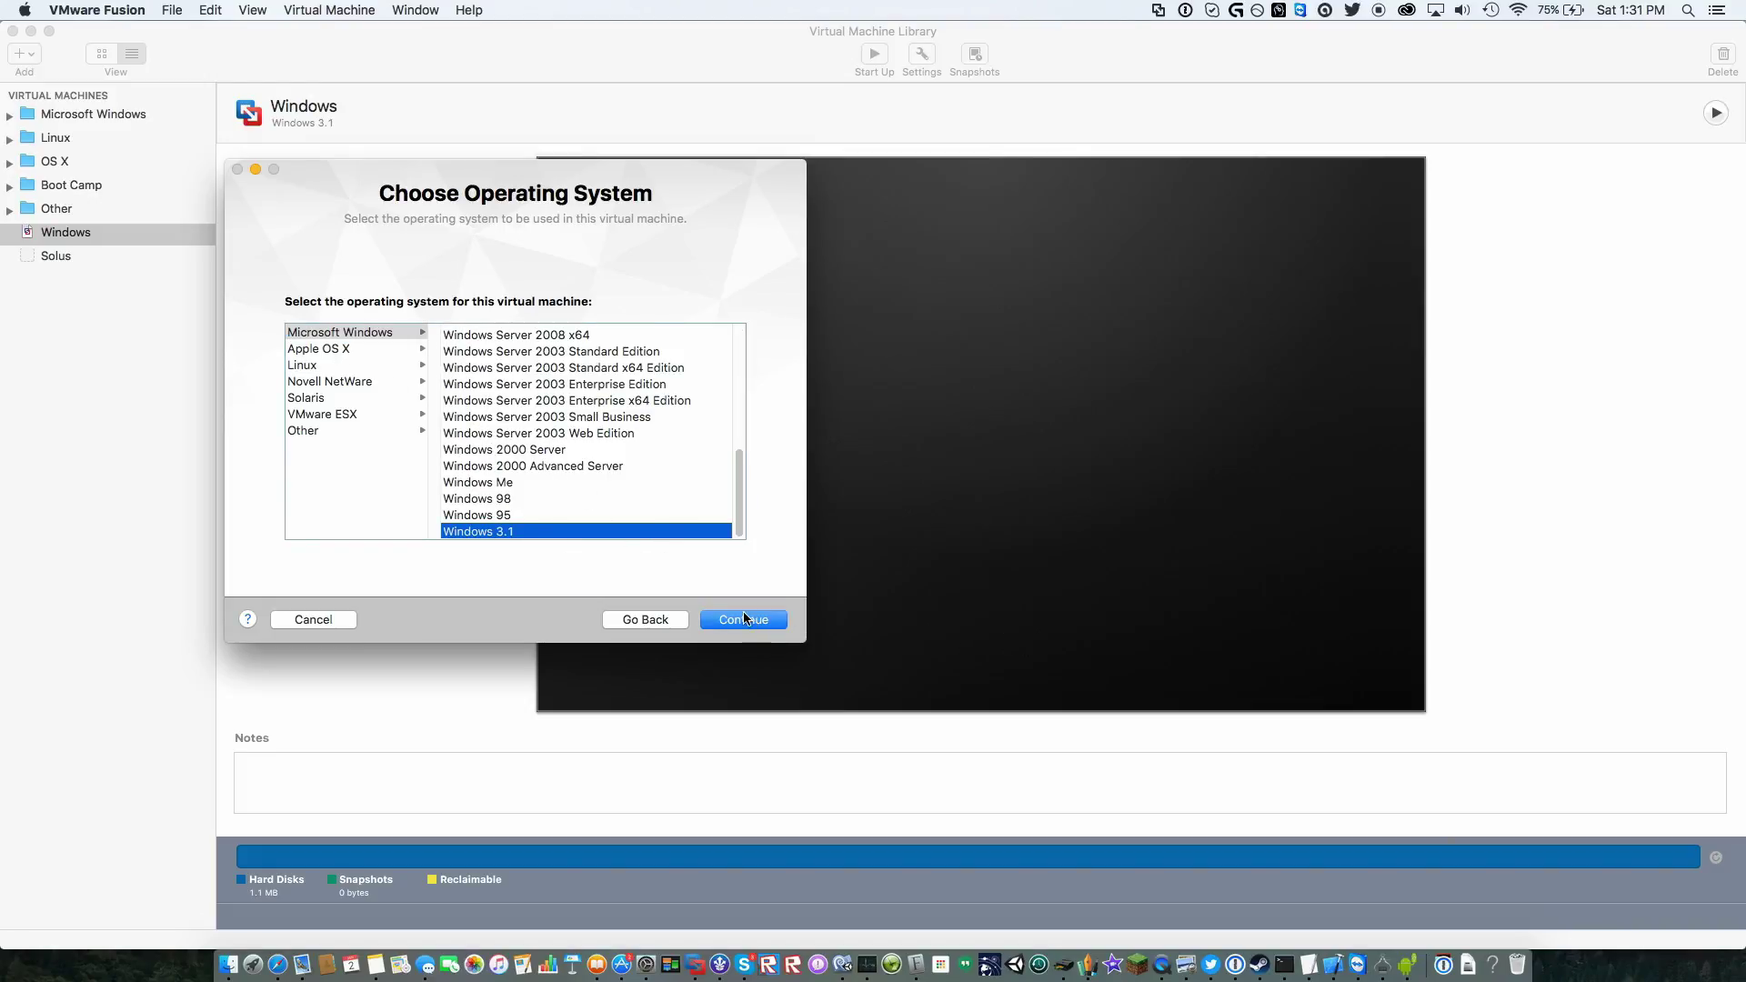
left_click(751, 622)
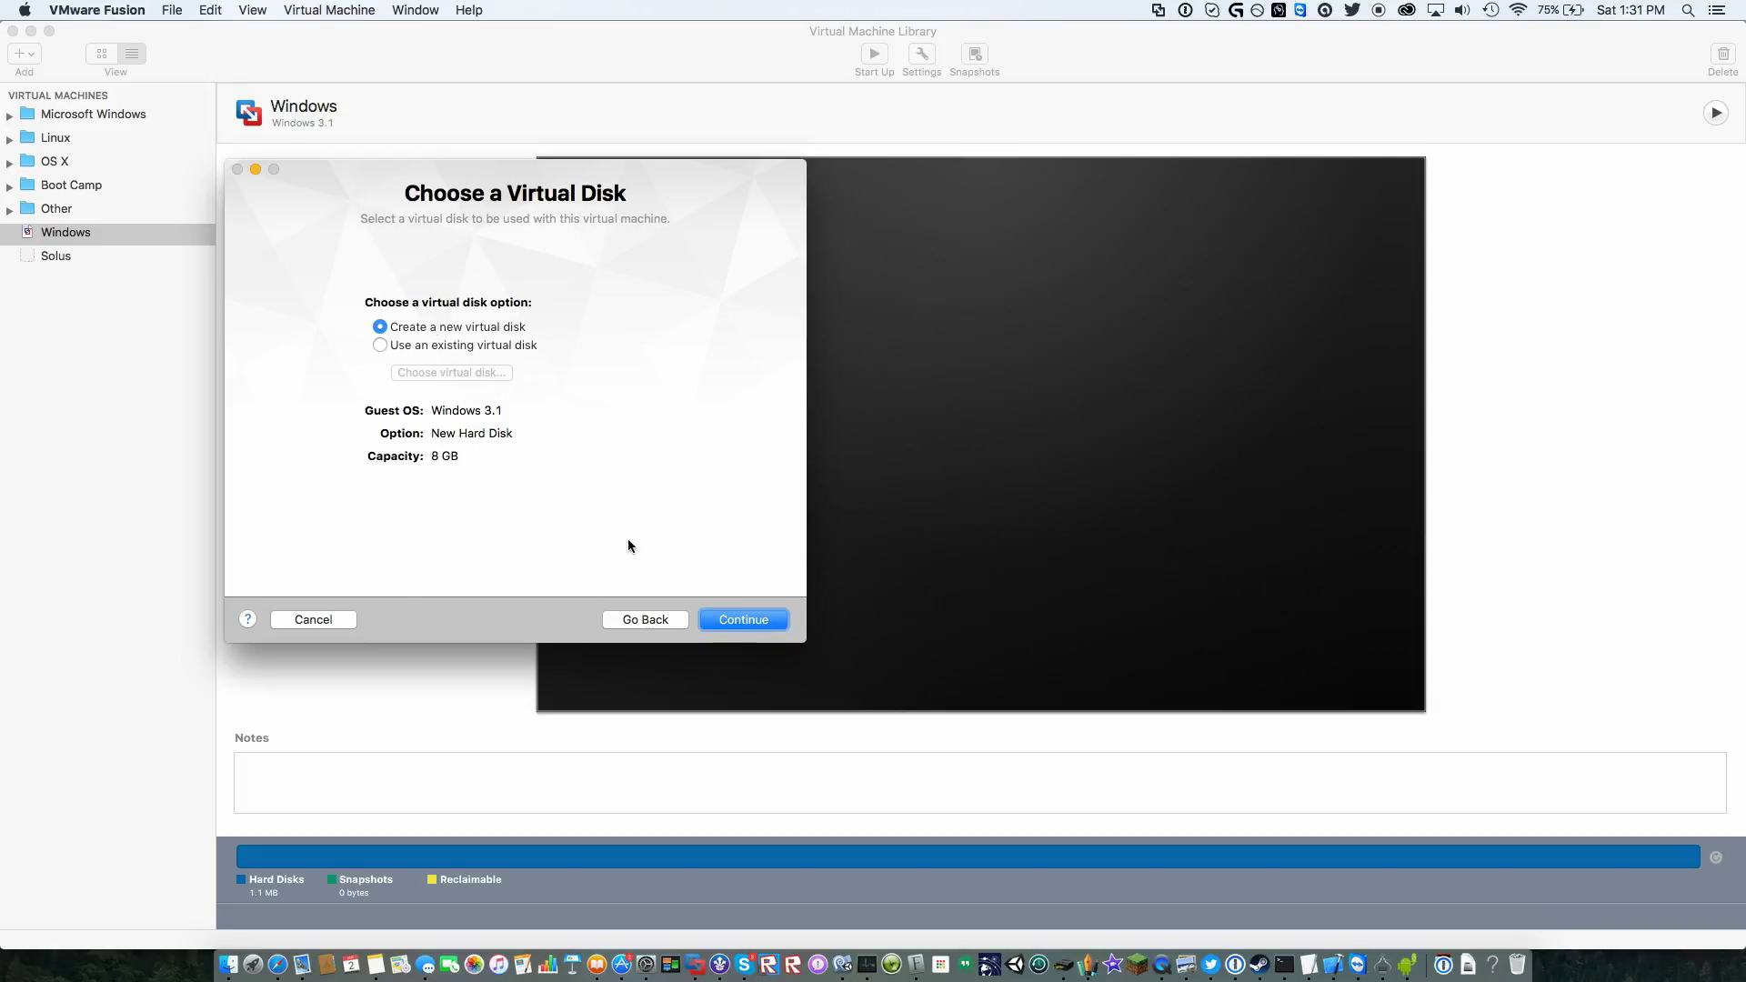
Step: Add a new 20 GB IDE hard disk via Add Device and apply it
left_click(317, 621)
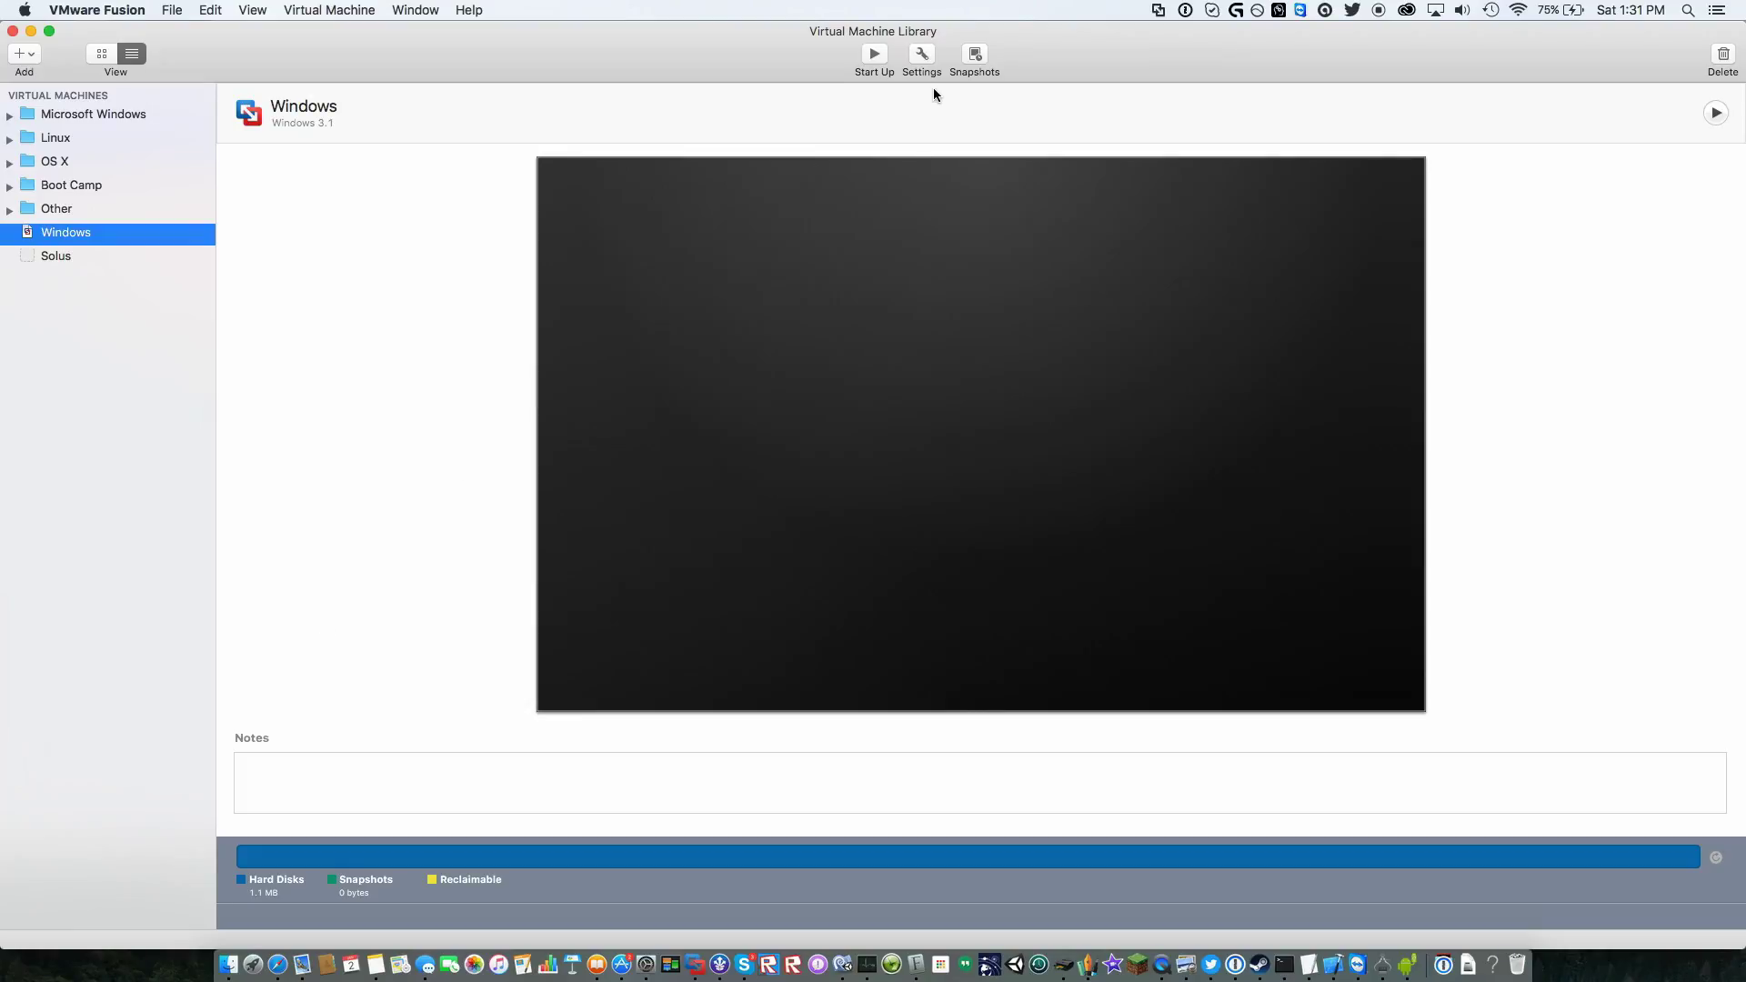
left_click(920, 57)
left_click(796, 69)
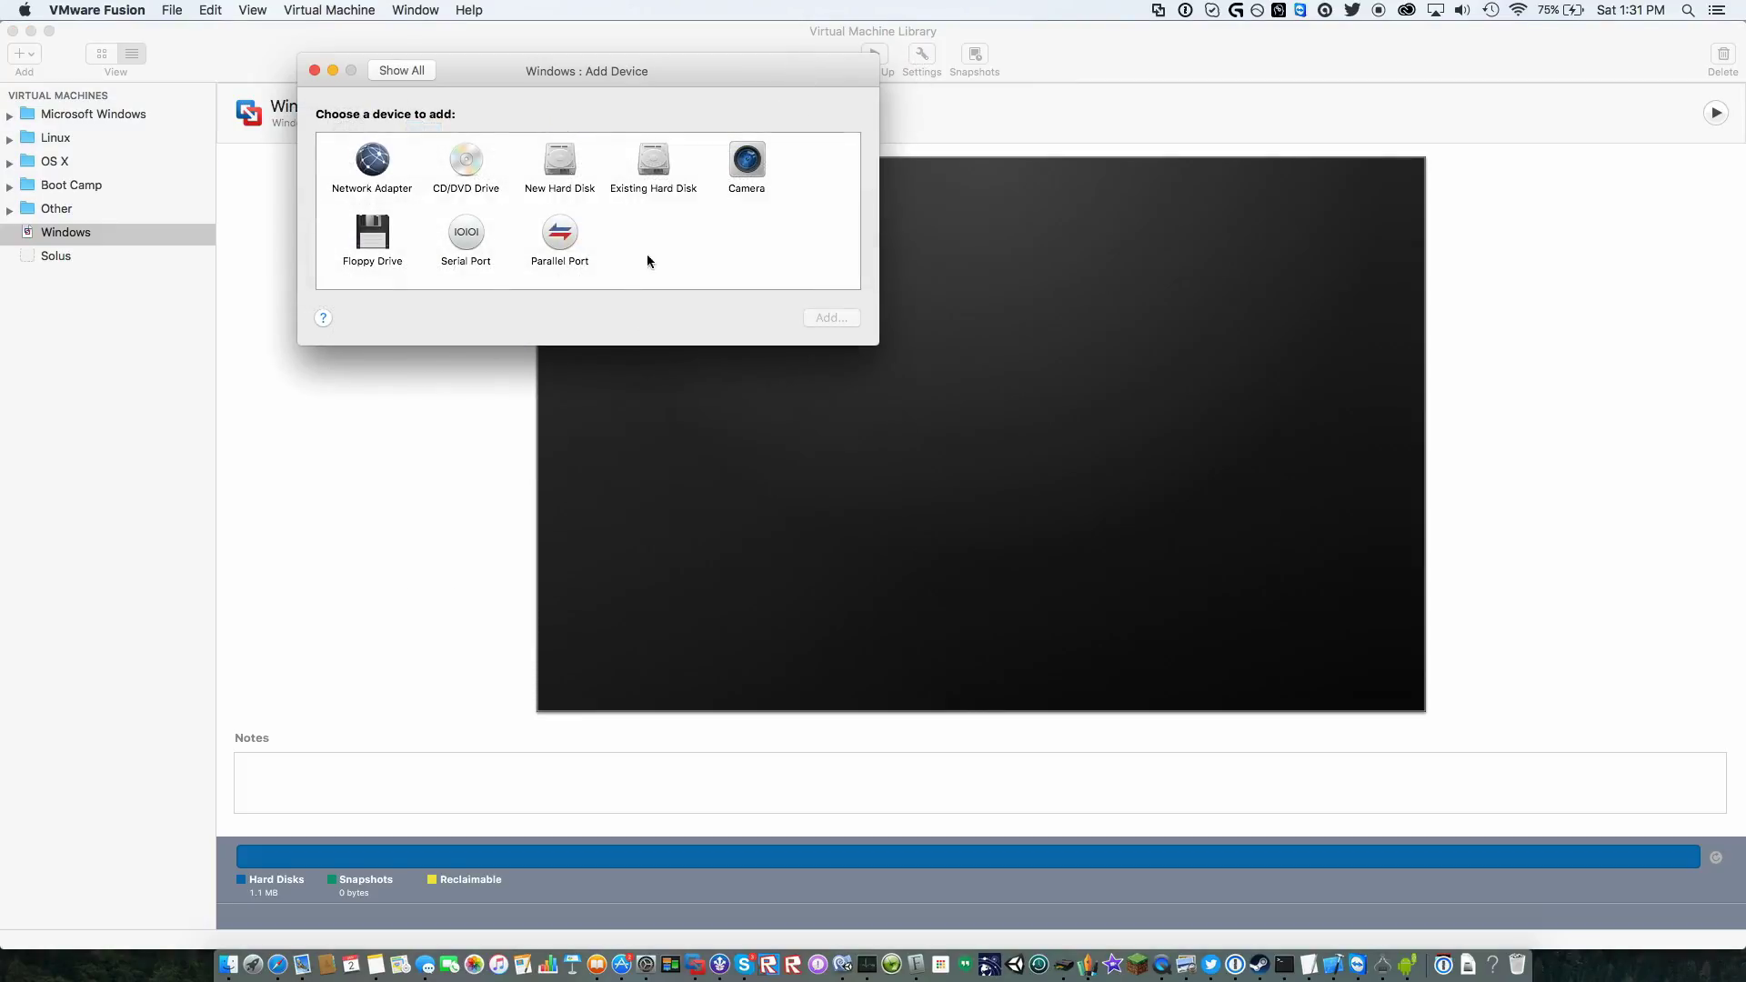
left_click(567, 164)
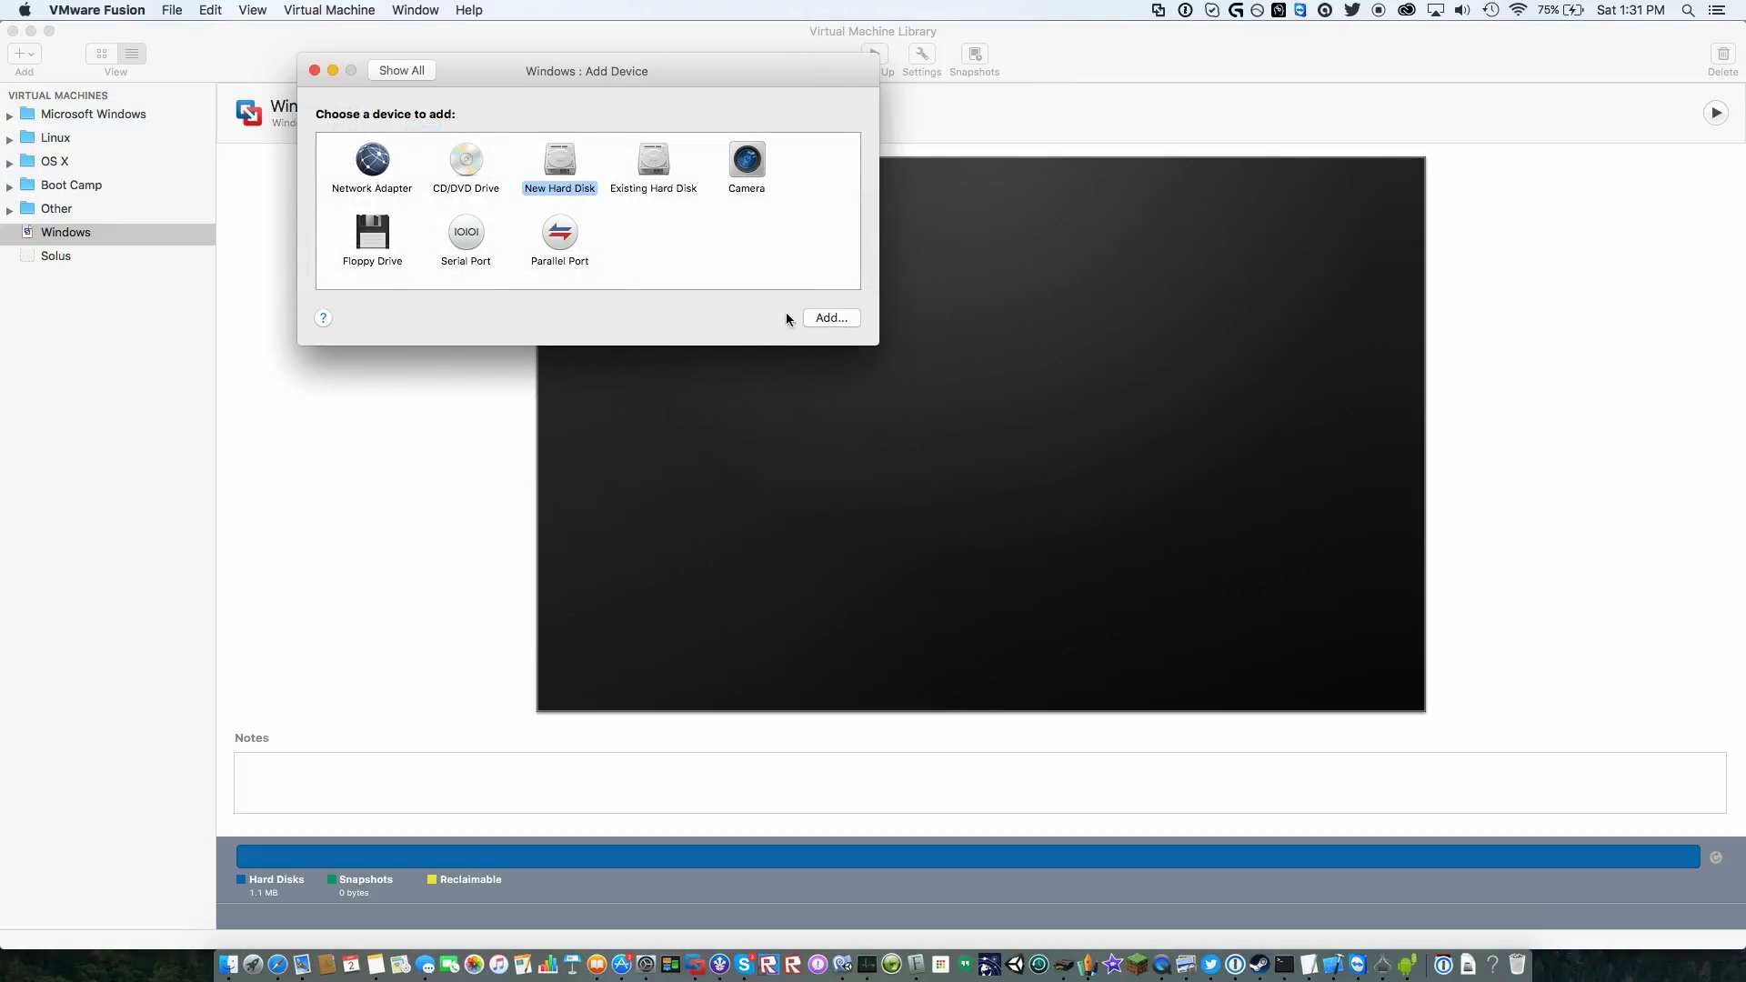
left_click(843, 320)
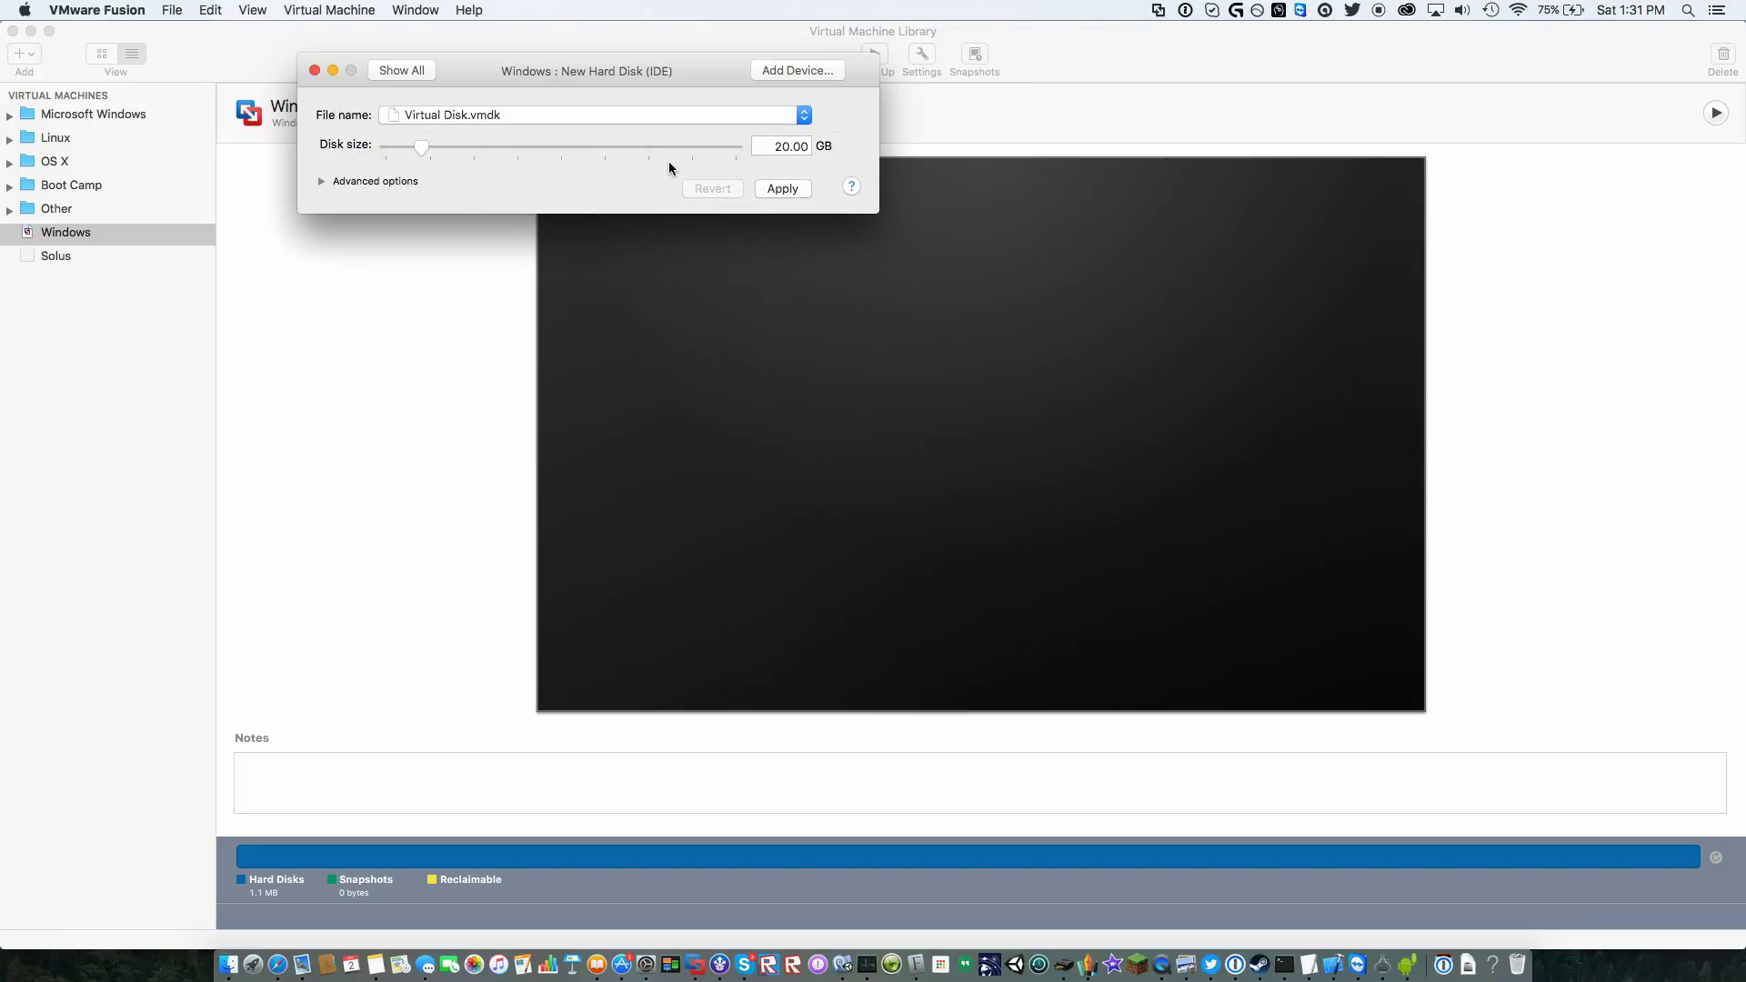
left_click(322, 181)
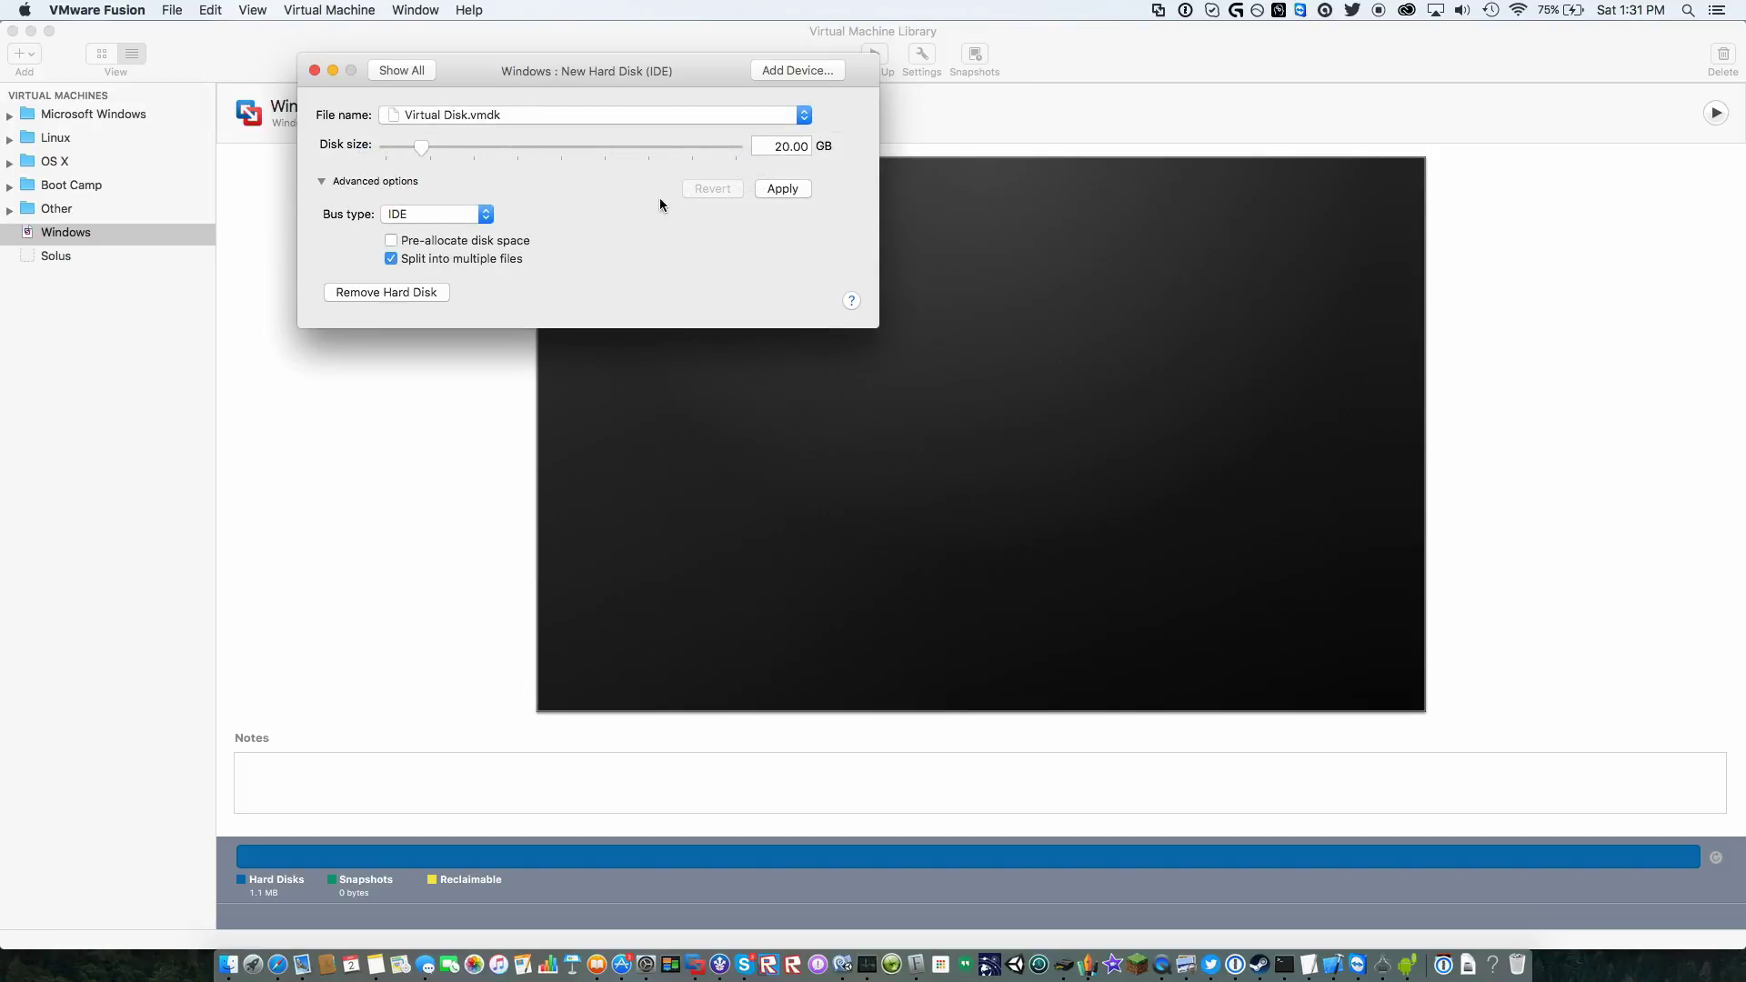
left_click(800, 190)
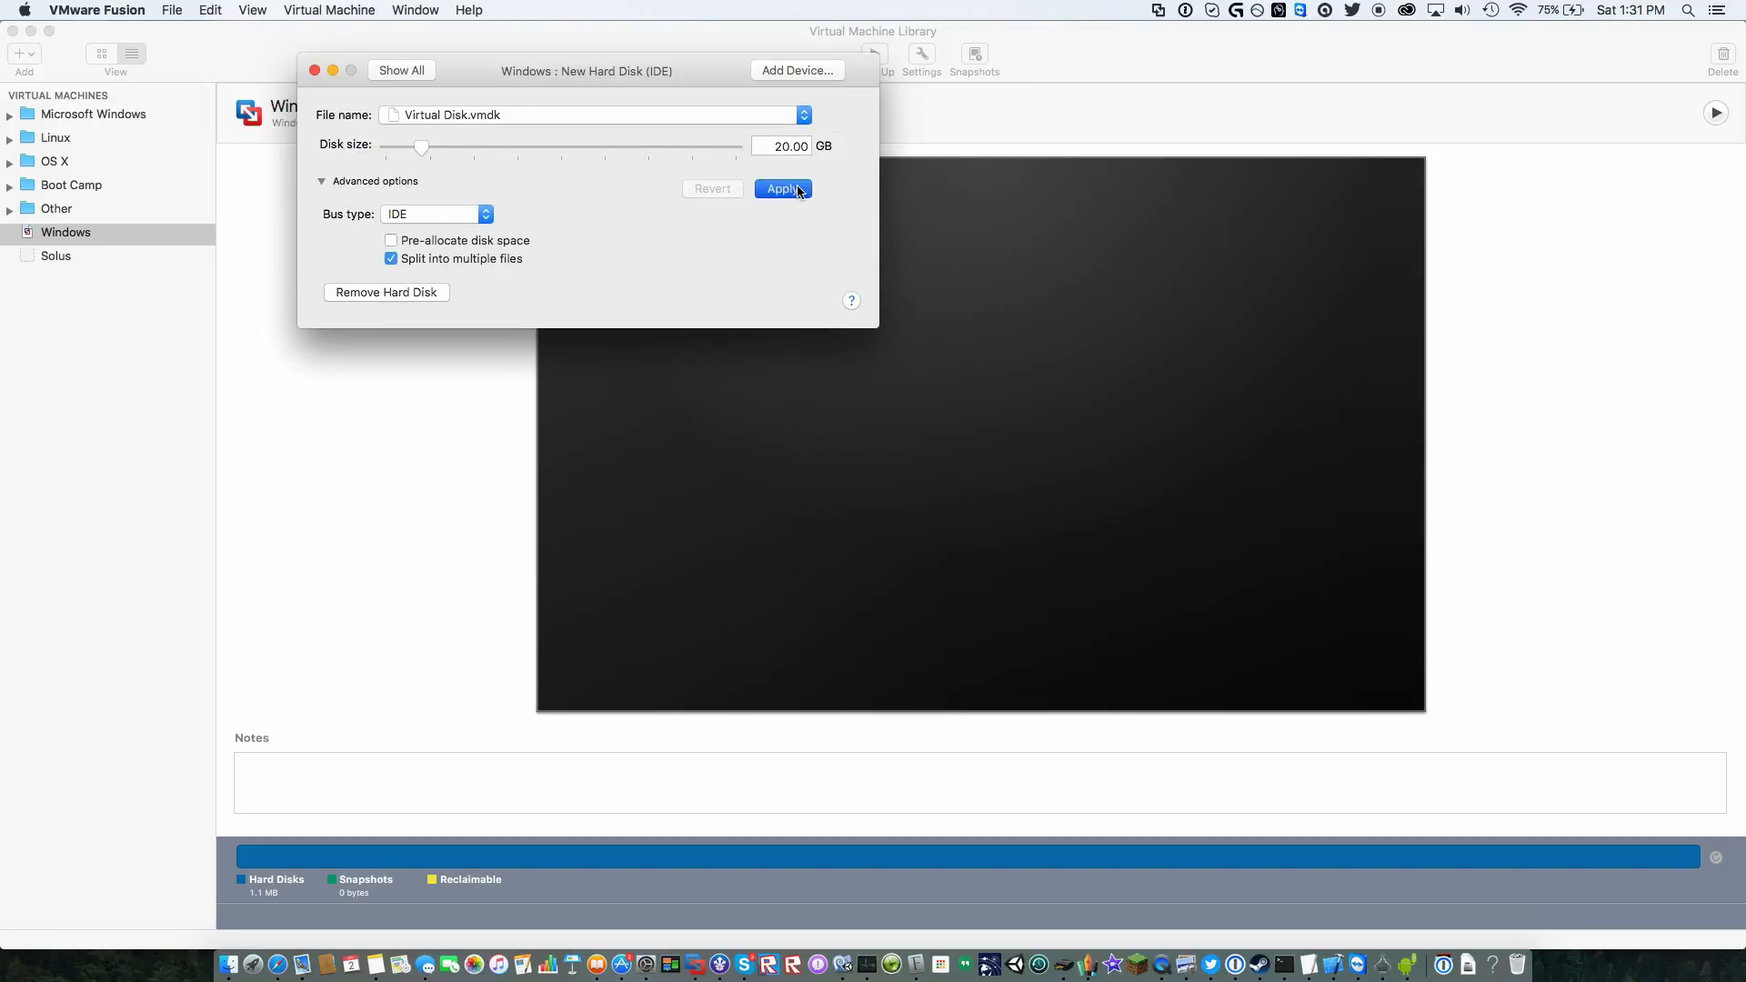
Step: Return to Show All and close the VM settings window
left_click(635, 115)
left_click(399, 78)
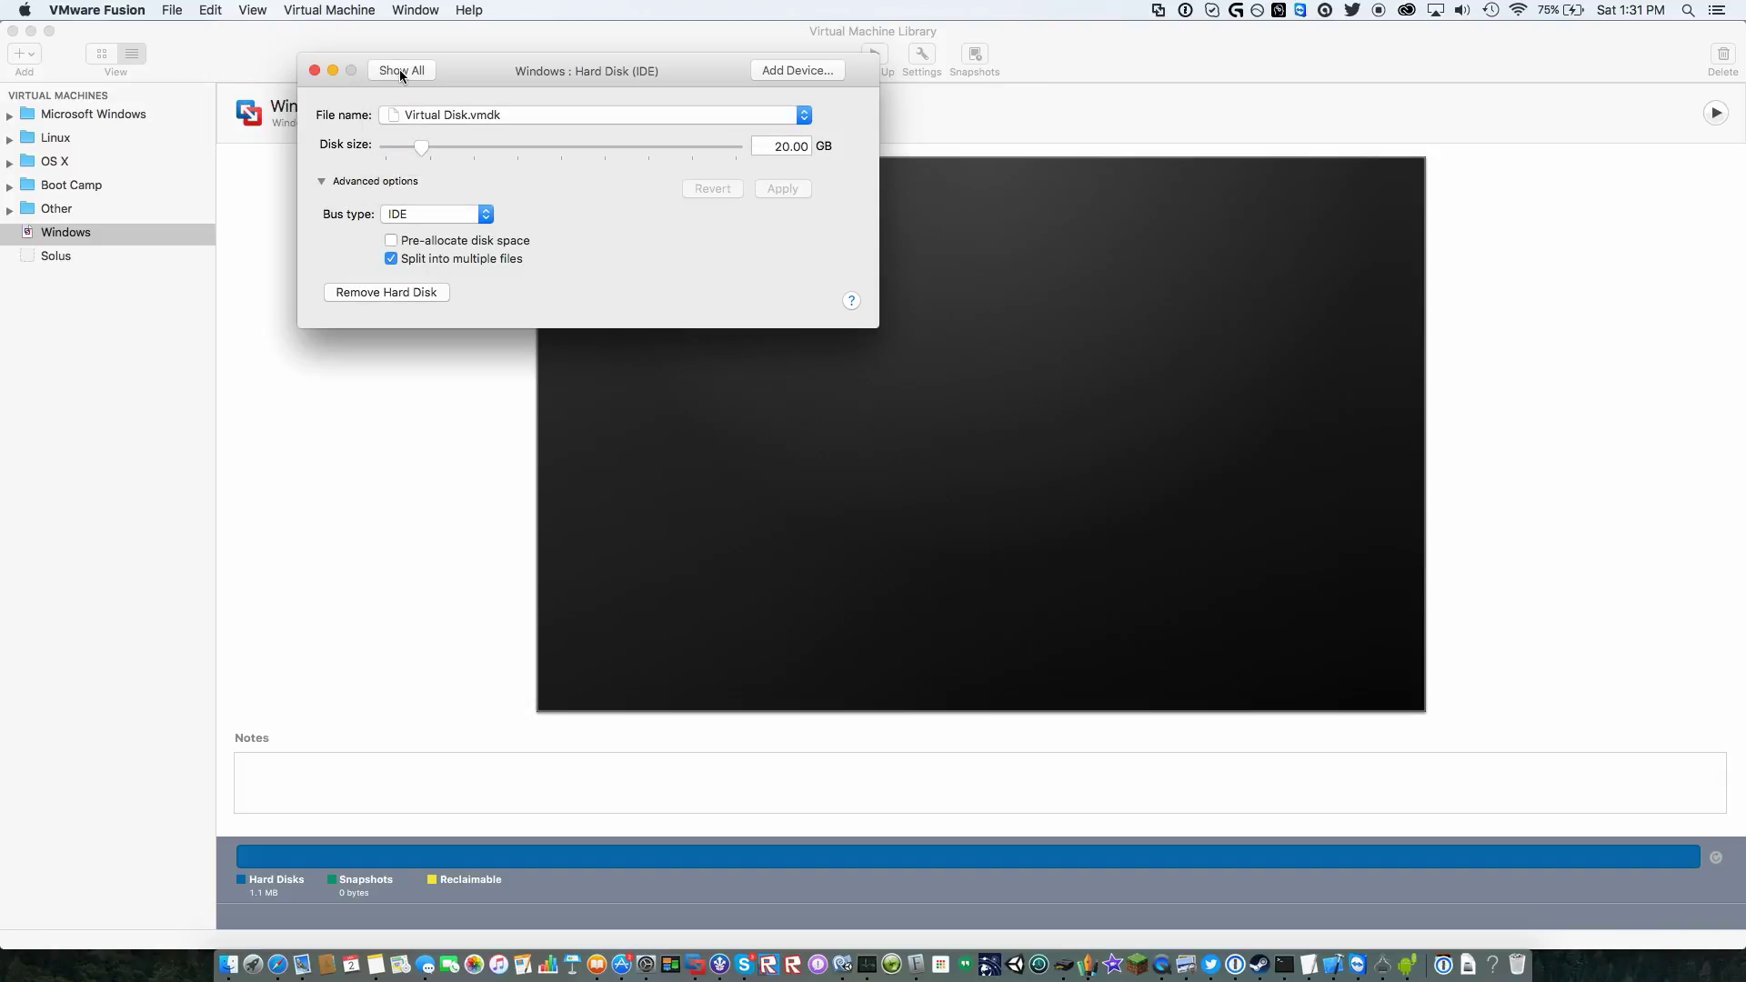
left_click(398, 73)
left_click(316, 70)
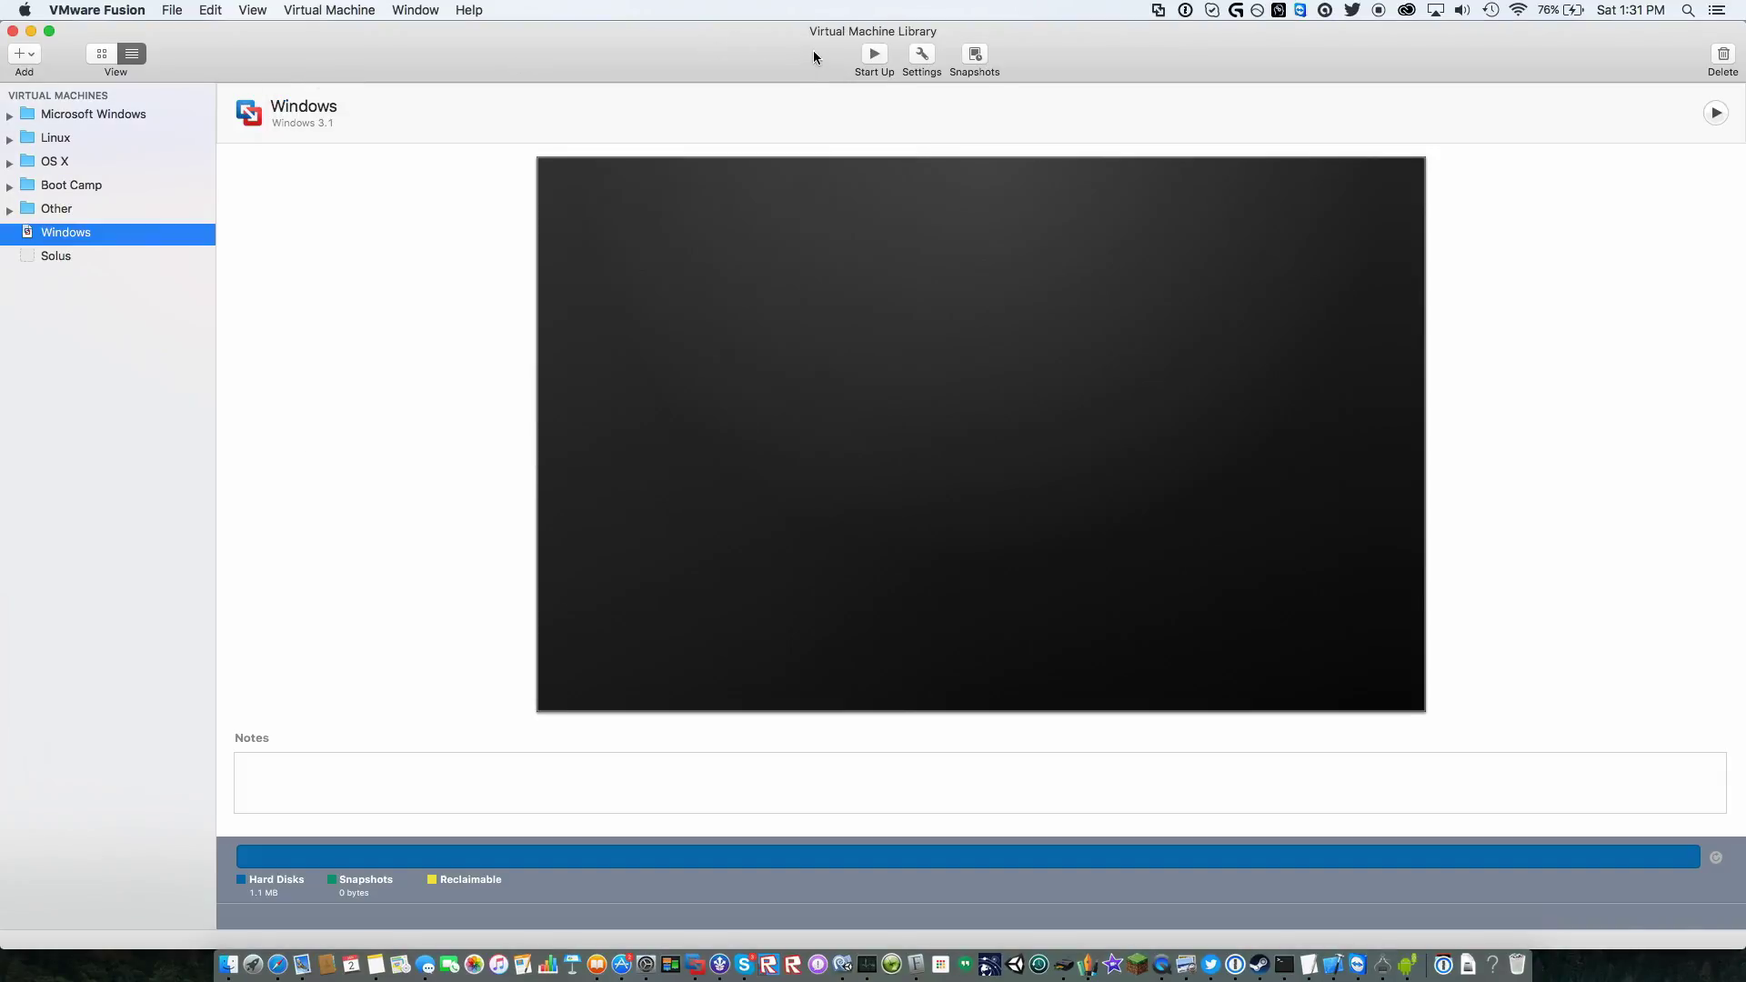
Step: Start the VM and begin installing MS-DOS 7.10 to C:\DOS71, rewriting the MBR
left_click(879, 55)
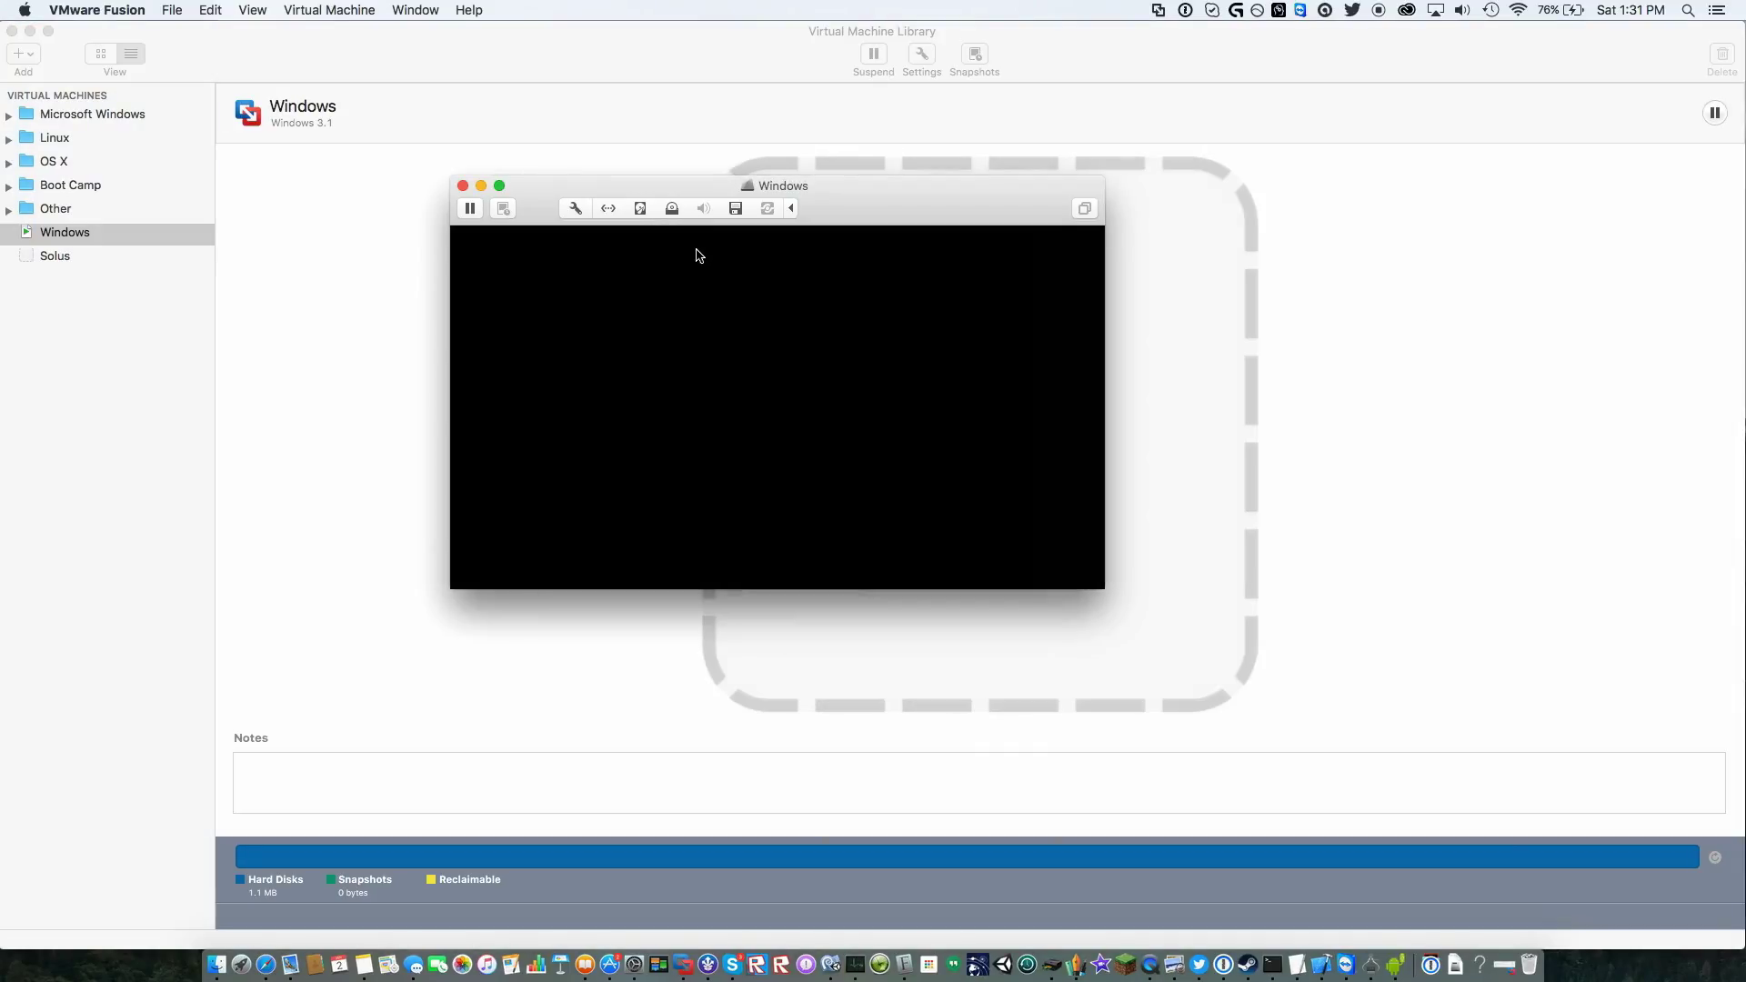
left_click(594, 309)
key("Return")
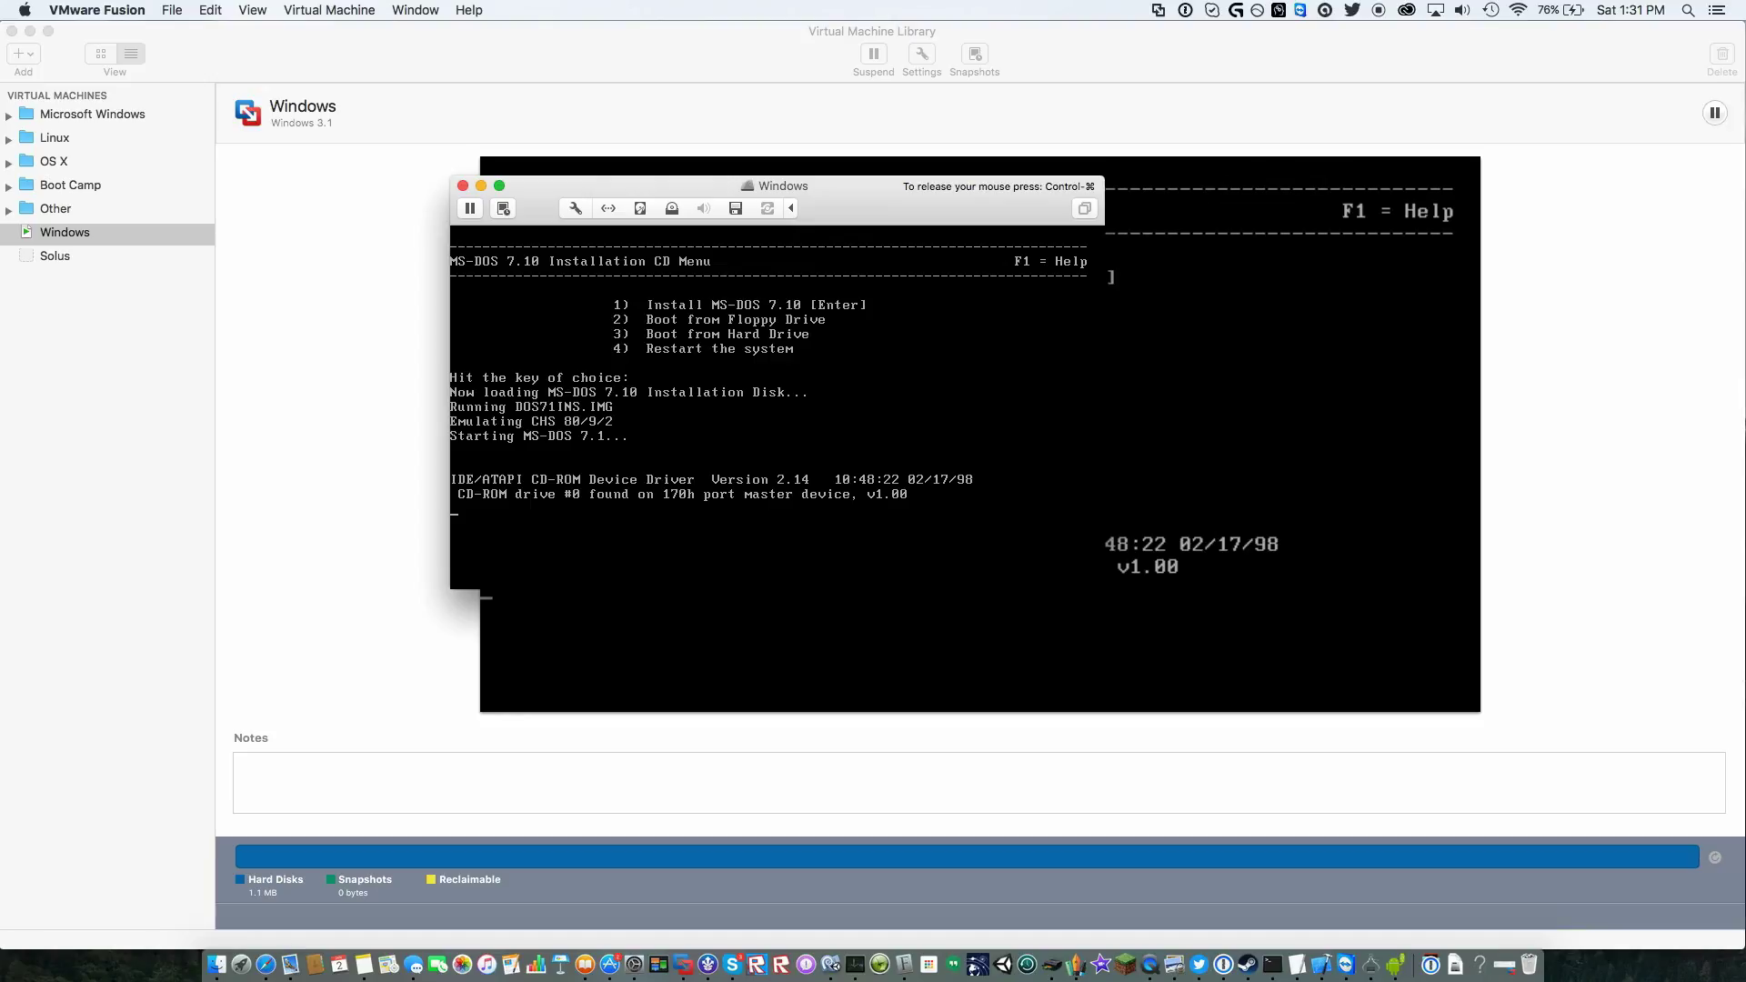
key("Return")
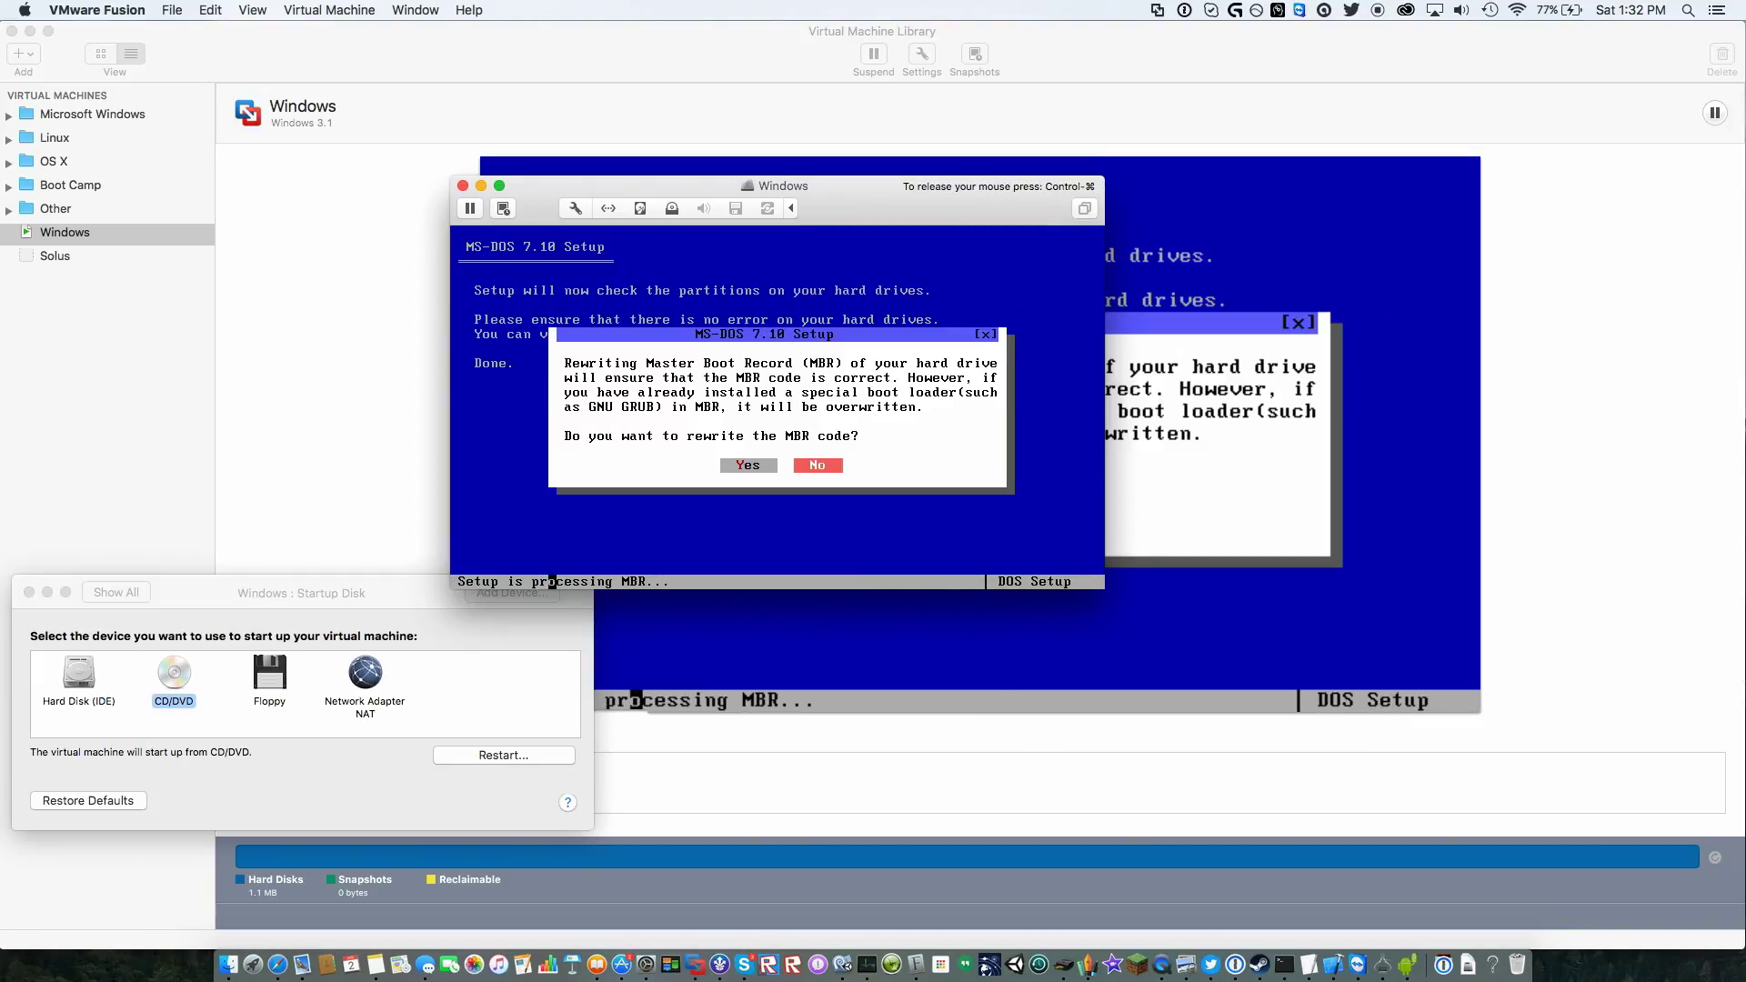
key("Return")
key("Tab")
key("Return")
key("Return")
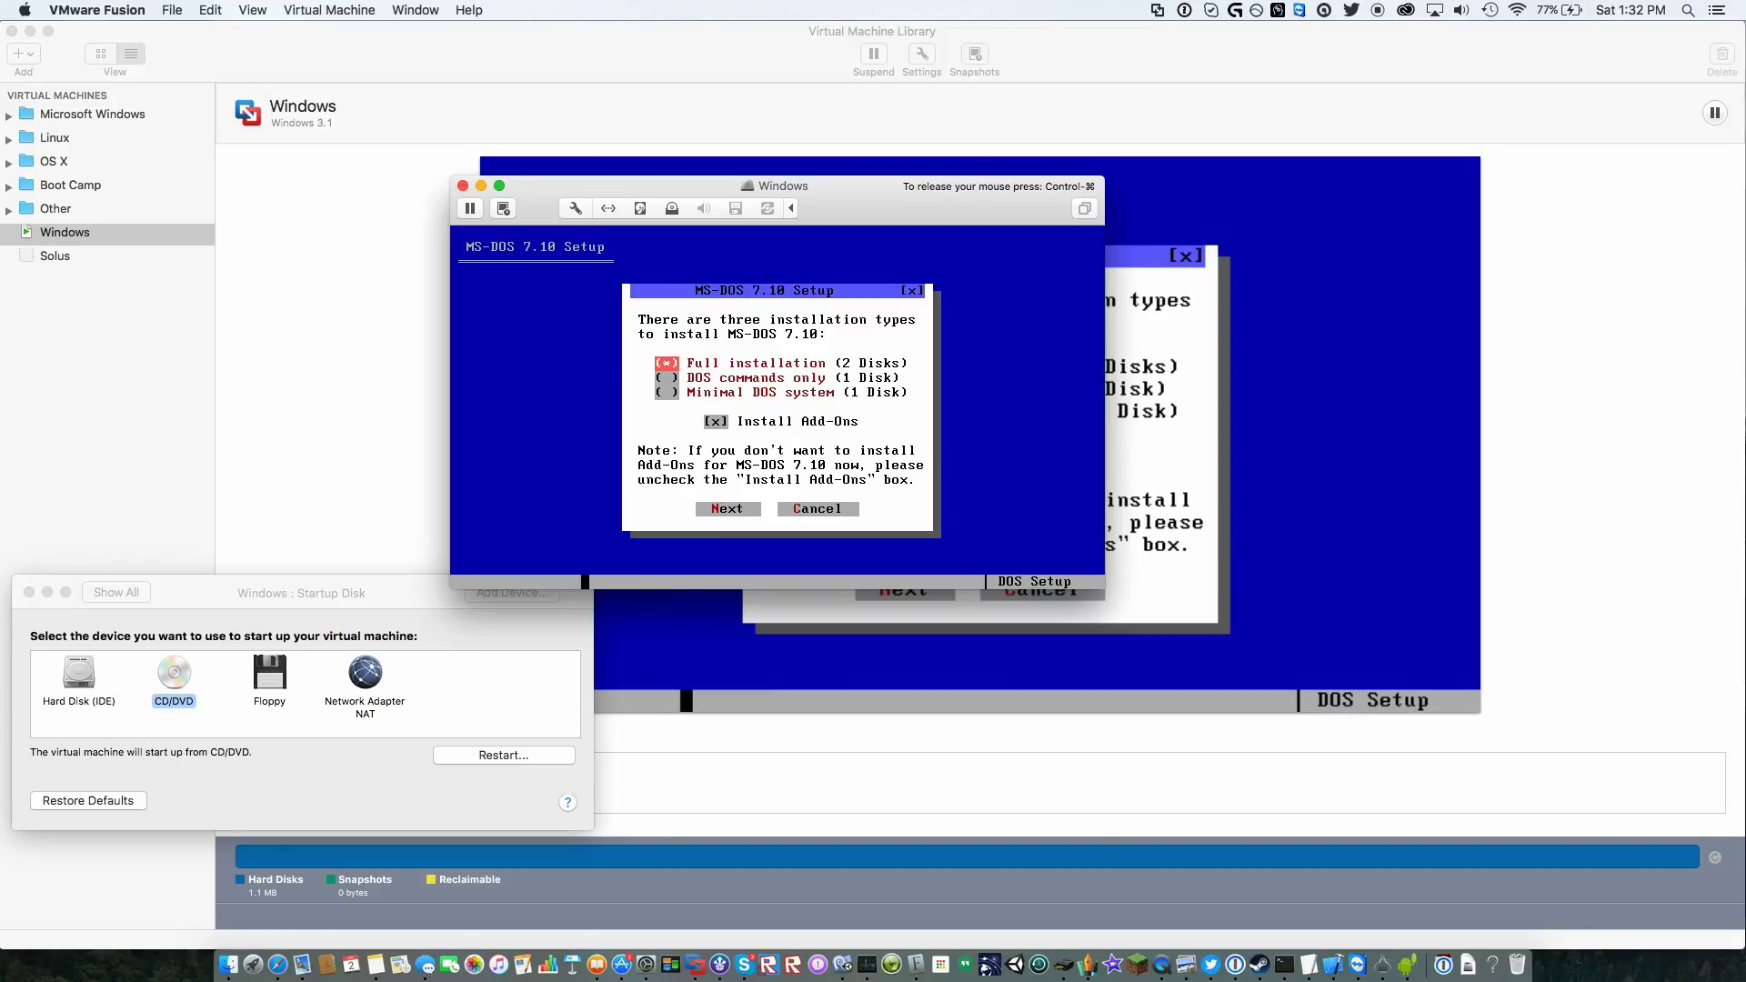
Step: Choose the installation type, decline AccessDOS, and start the MS-DOS installation
key("Tab")
key("Tab")
key("Tab")
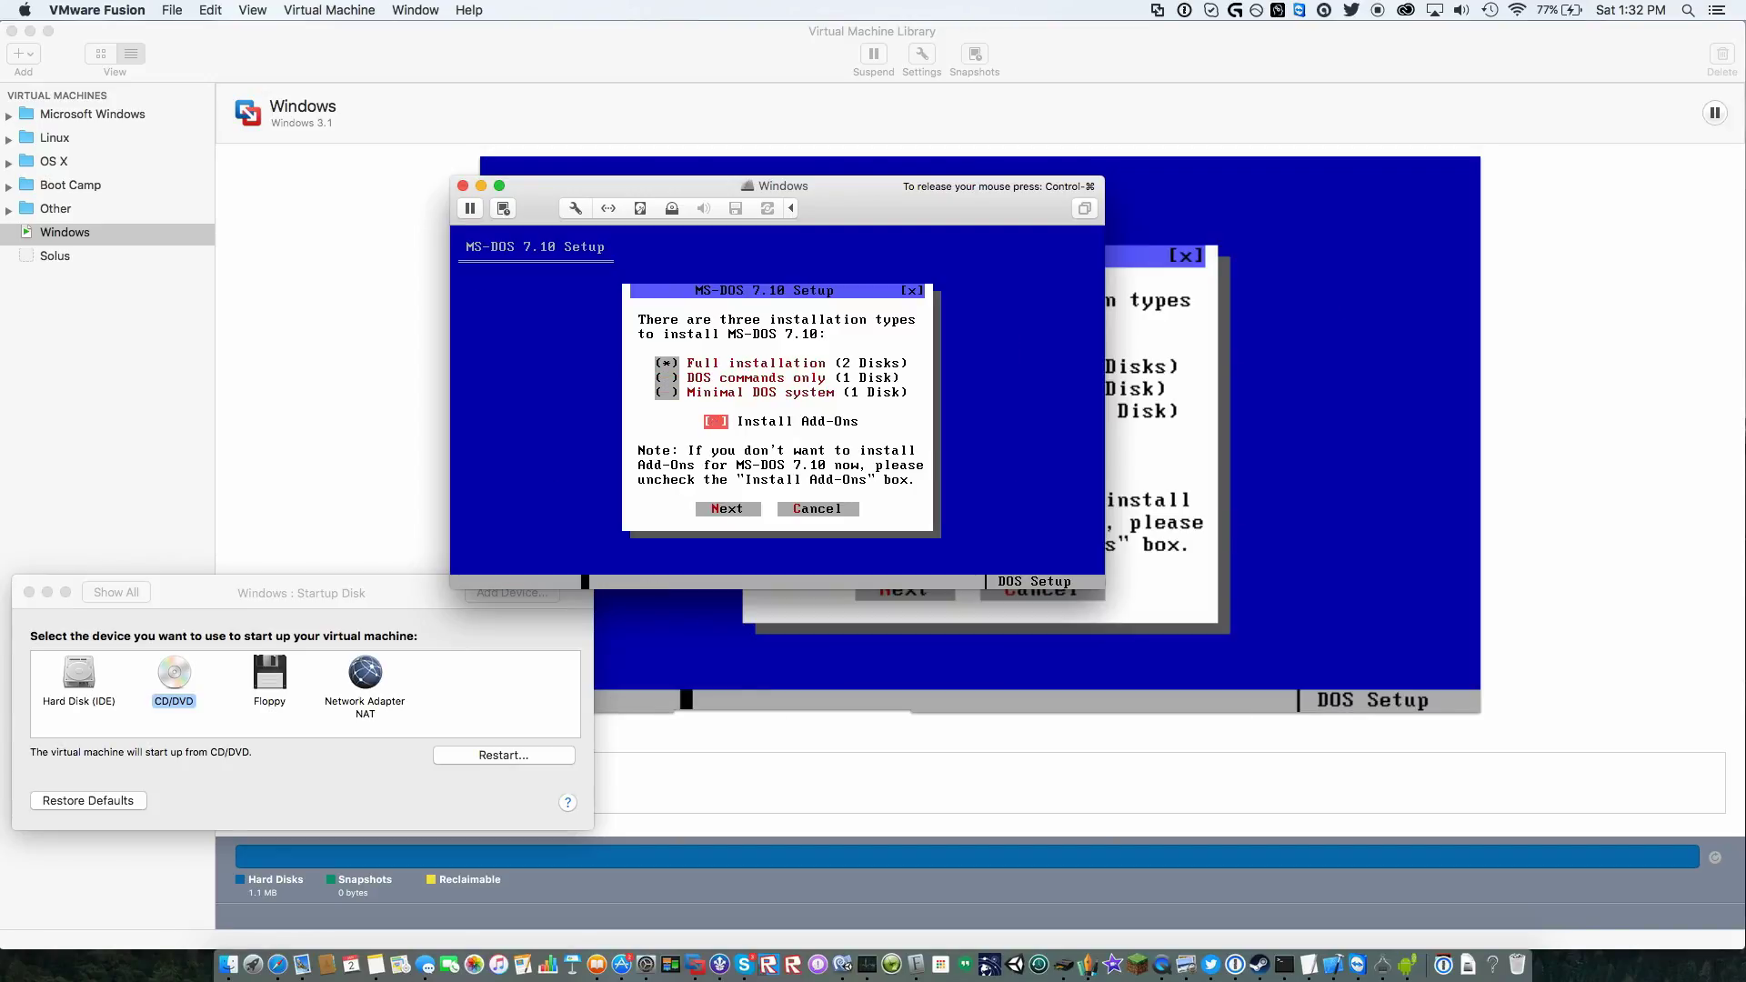
key("Tab")
key("Return")
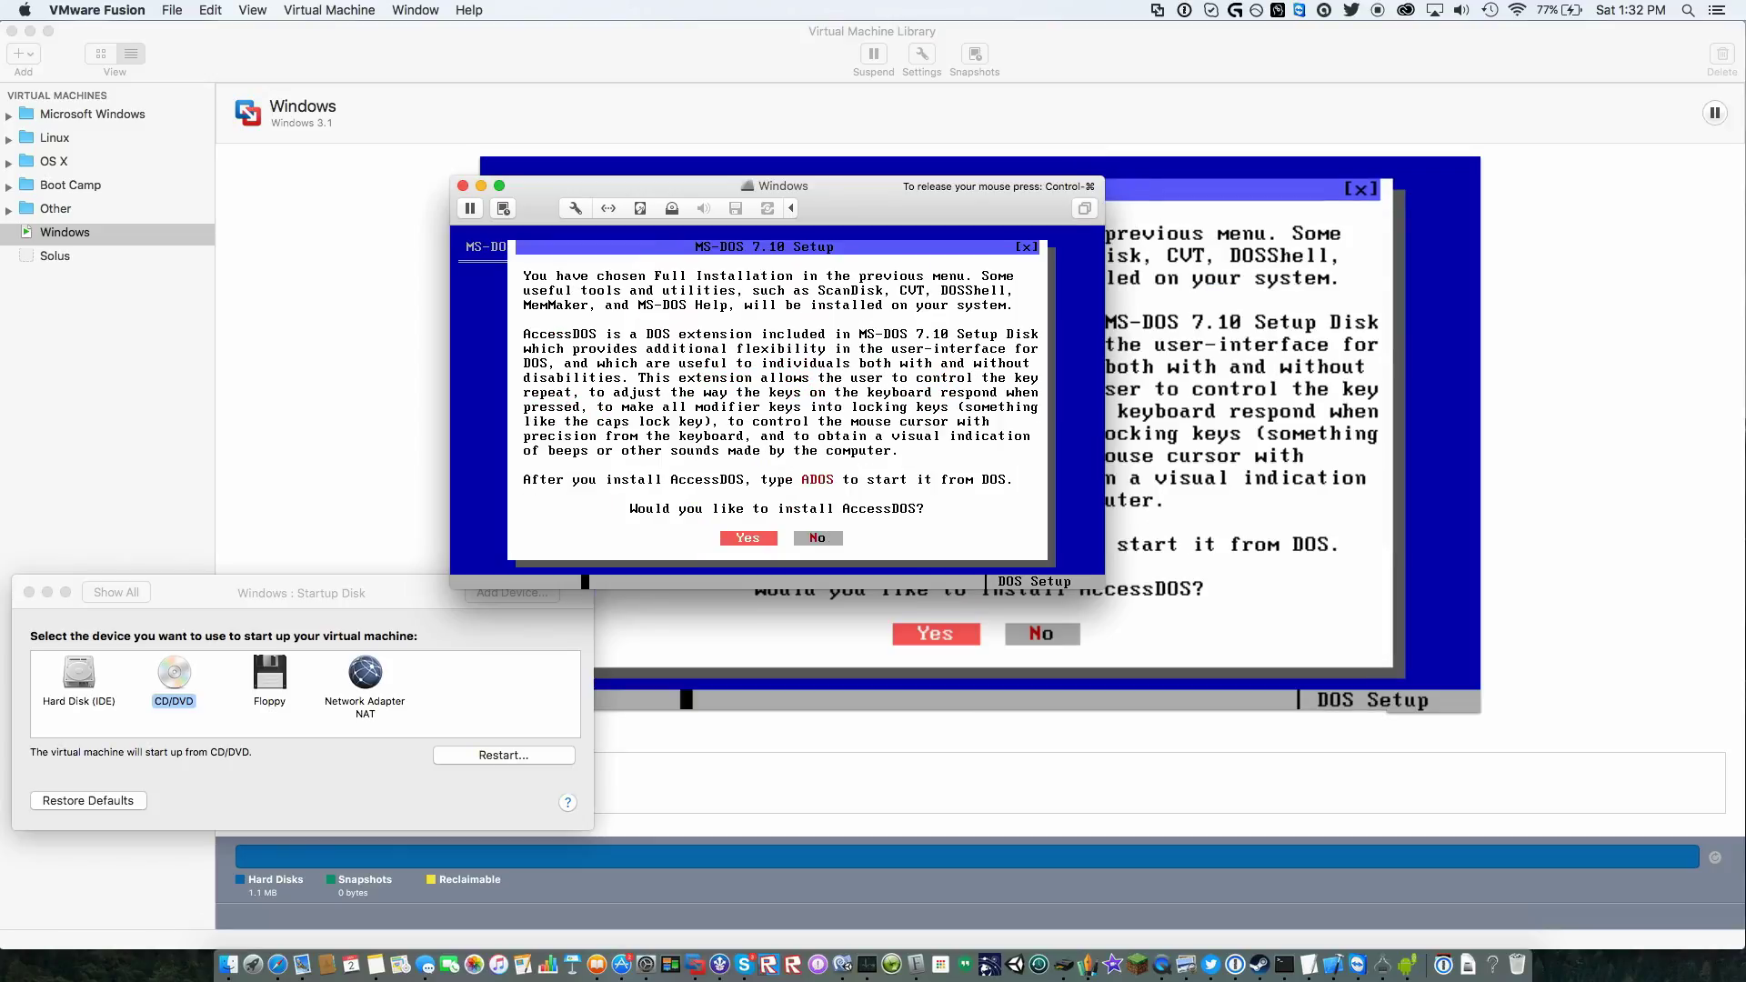
key("Tab")
key("Return")
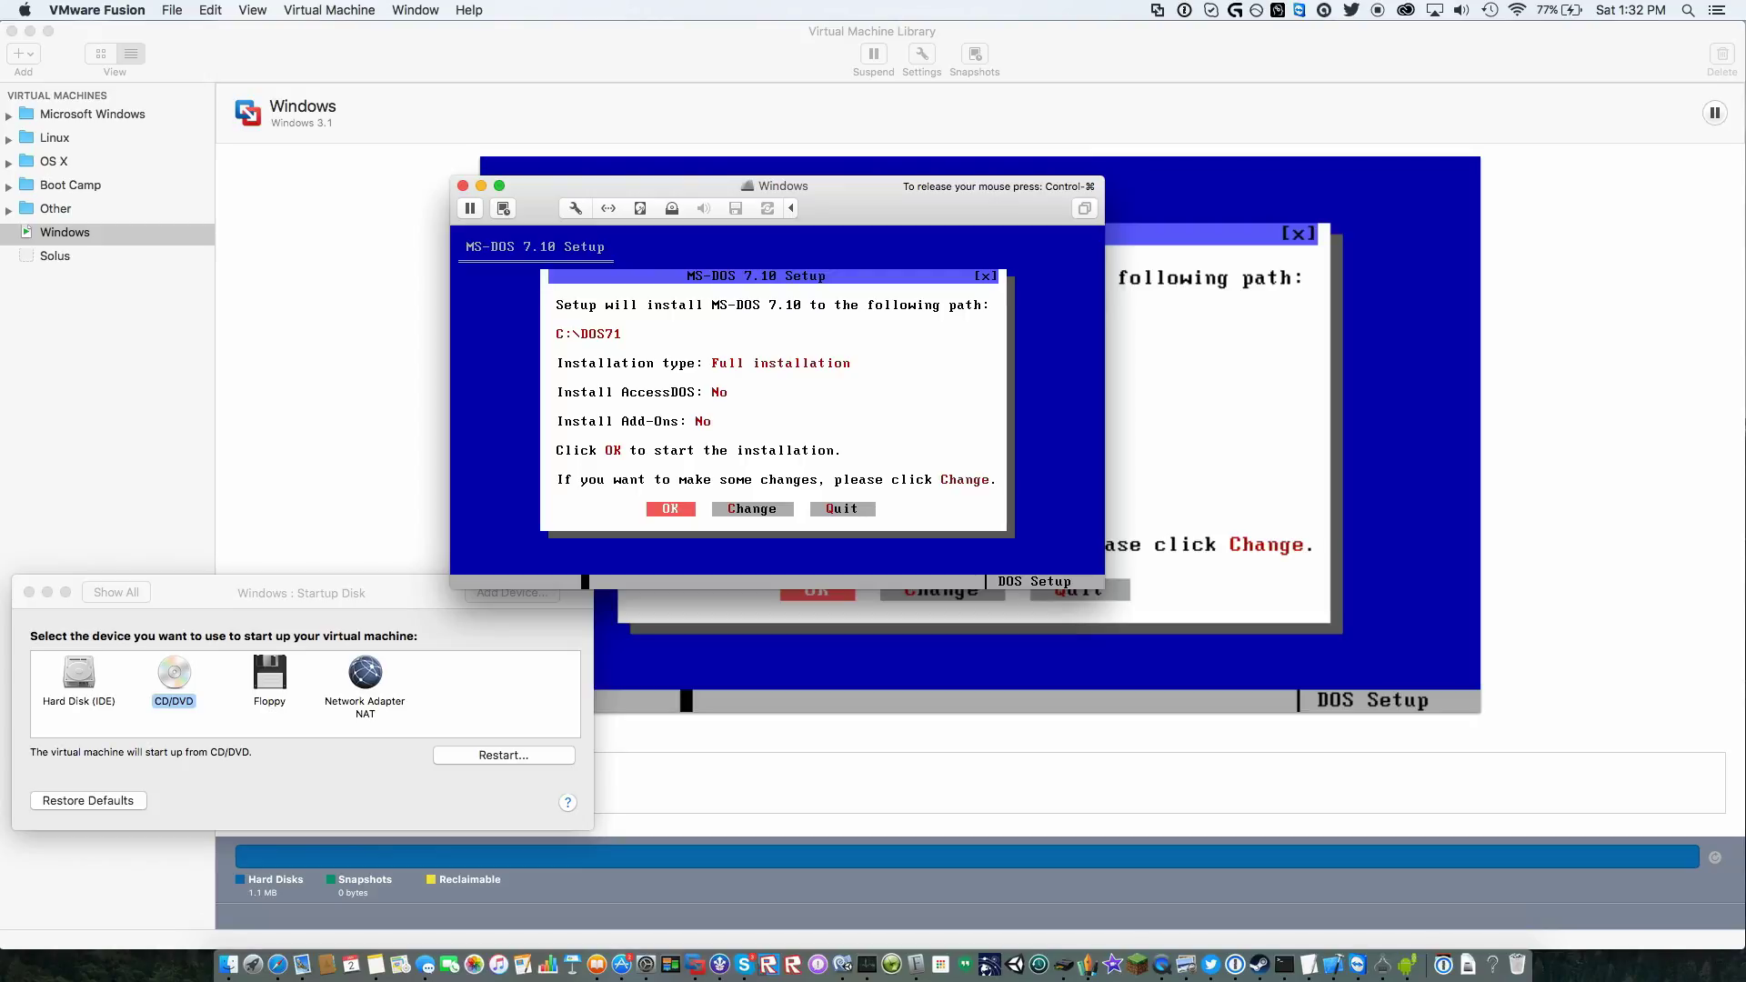
key("Return")
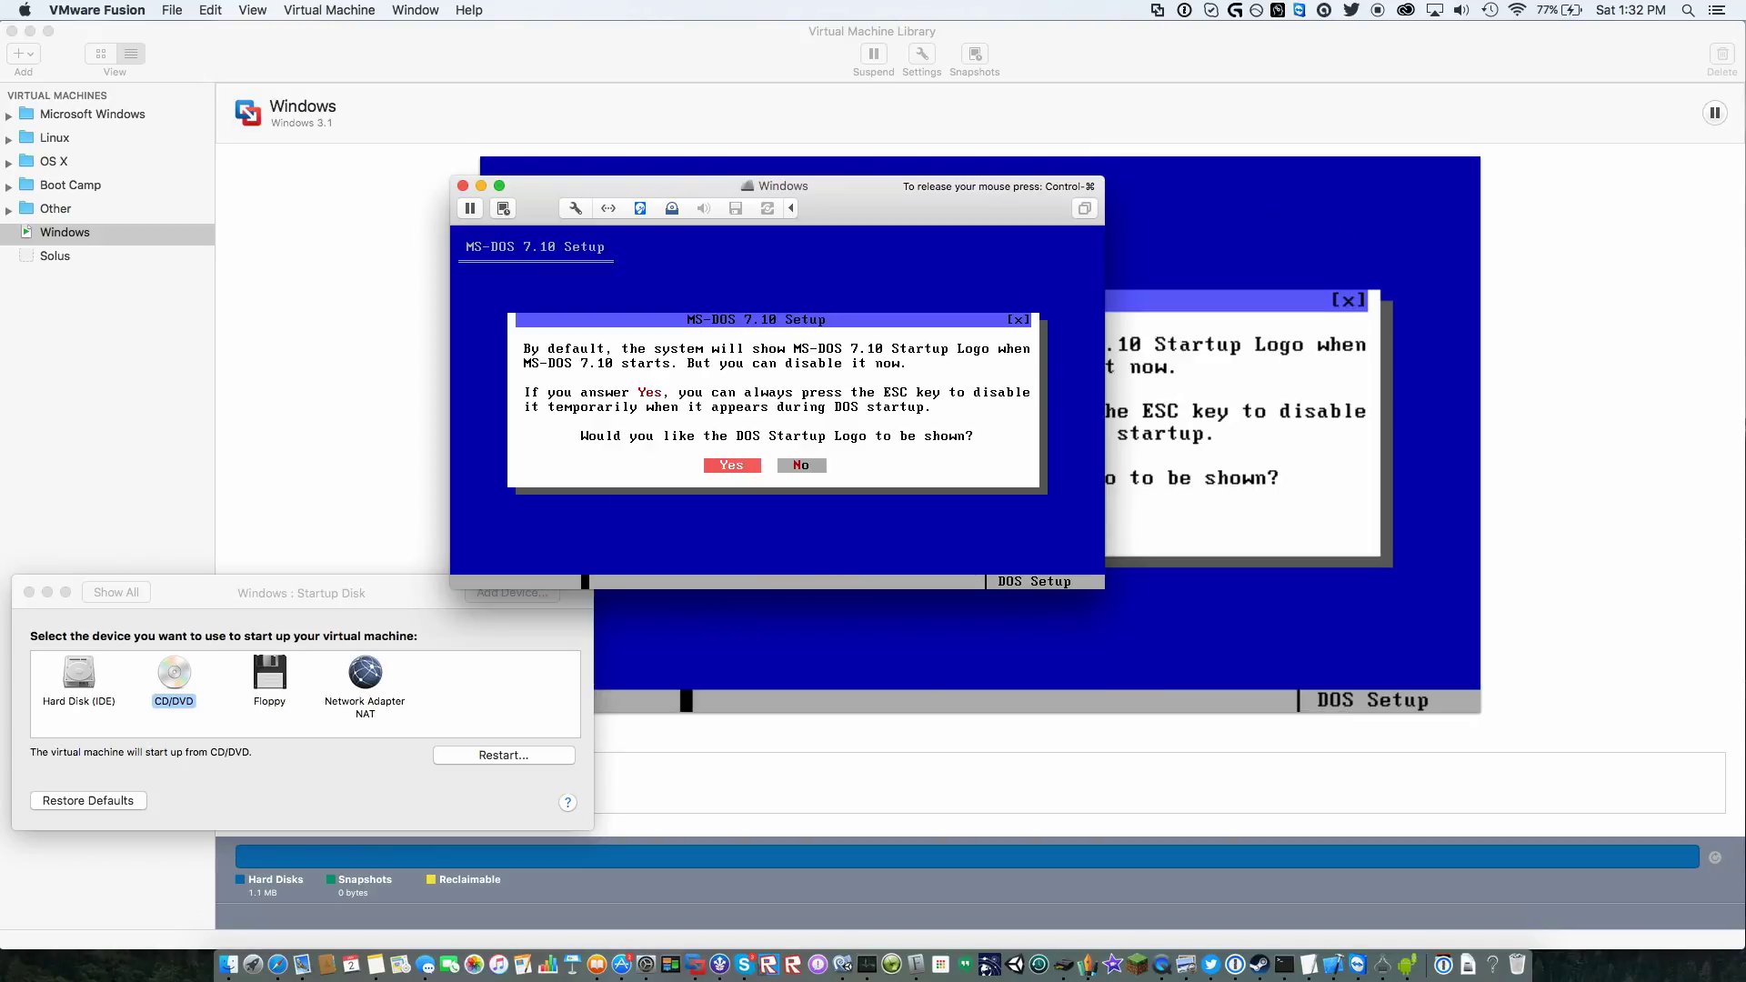
Step: Keep the startup logo, answer boot log, LFN and EMM386, and load both CD/DVD drivers
key("Return")
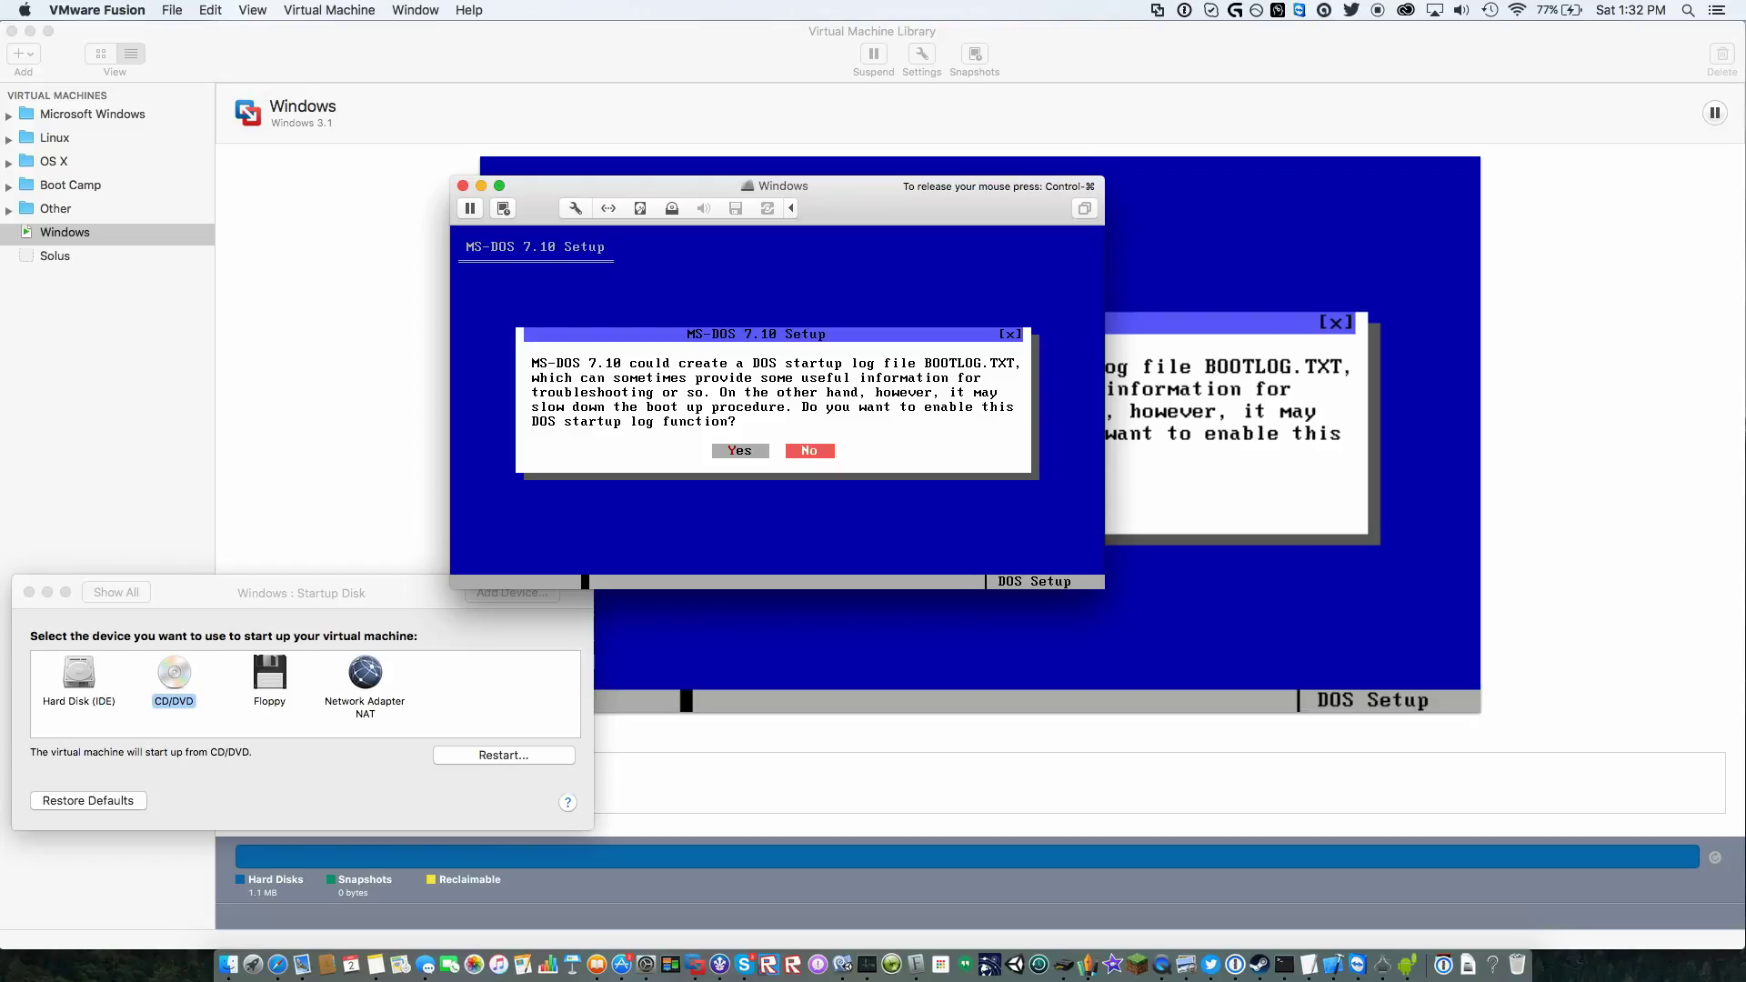
key("Return")
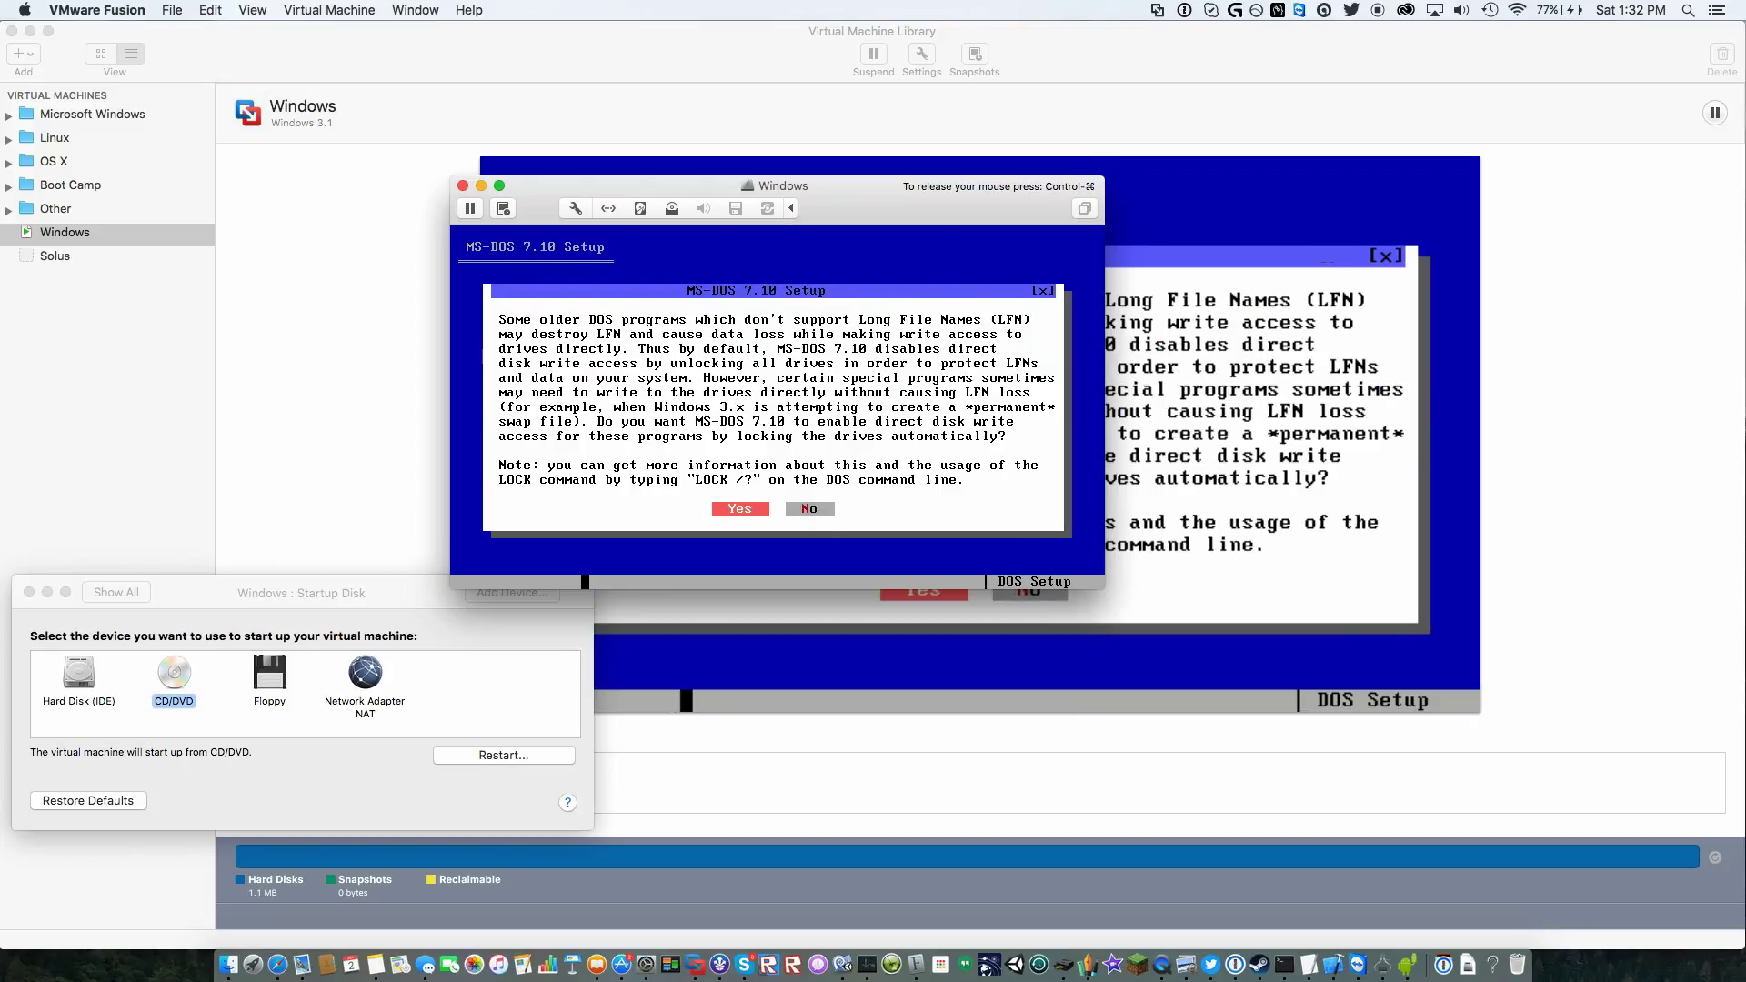
key("Return")
key("Right")
key("Return")
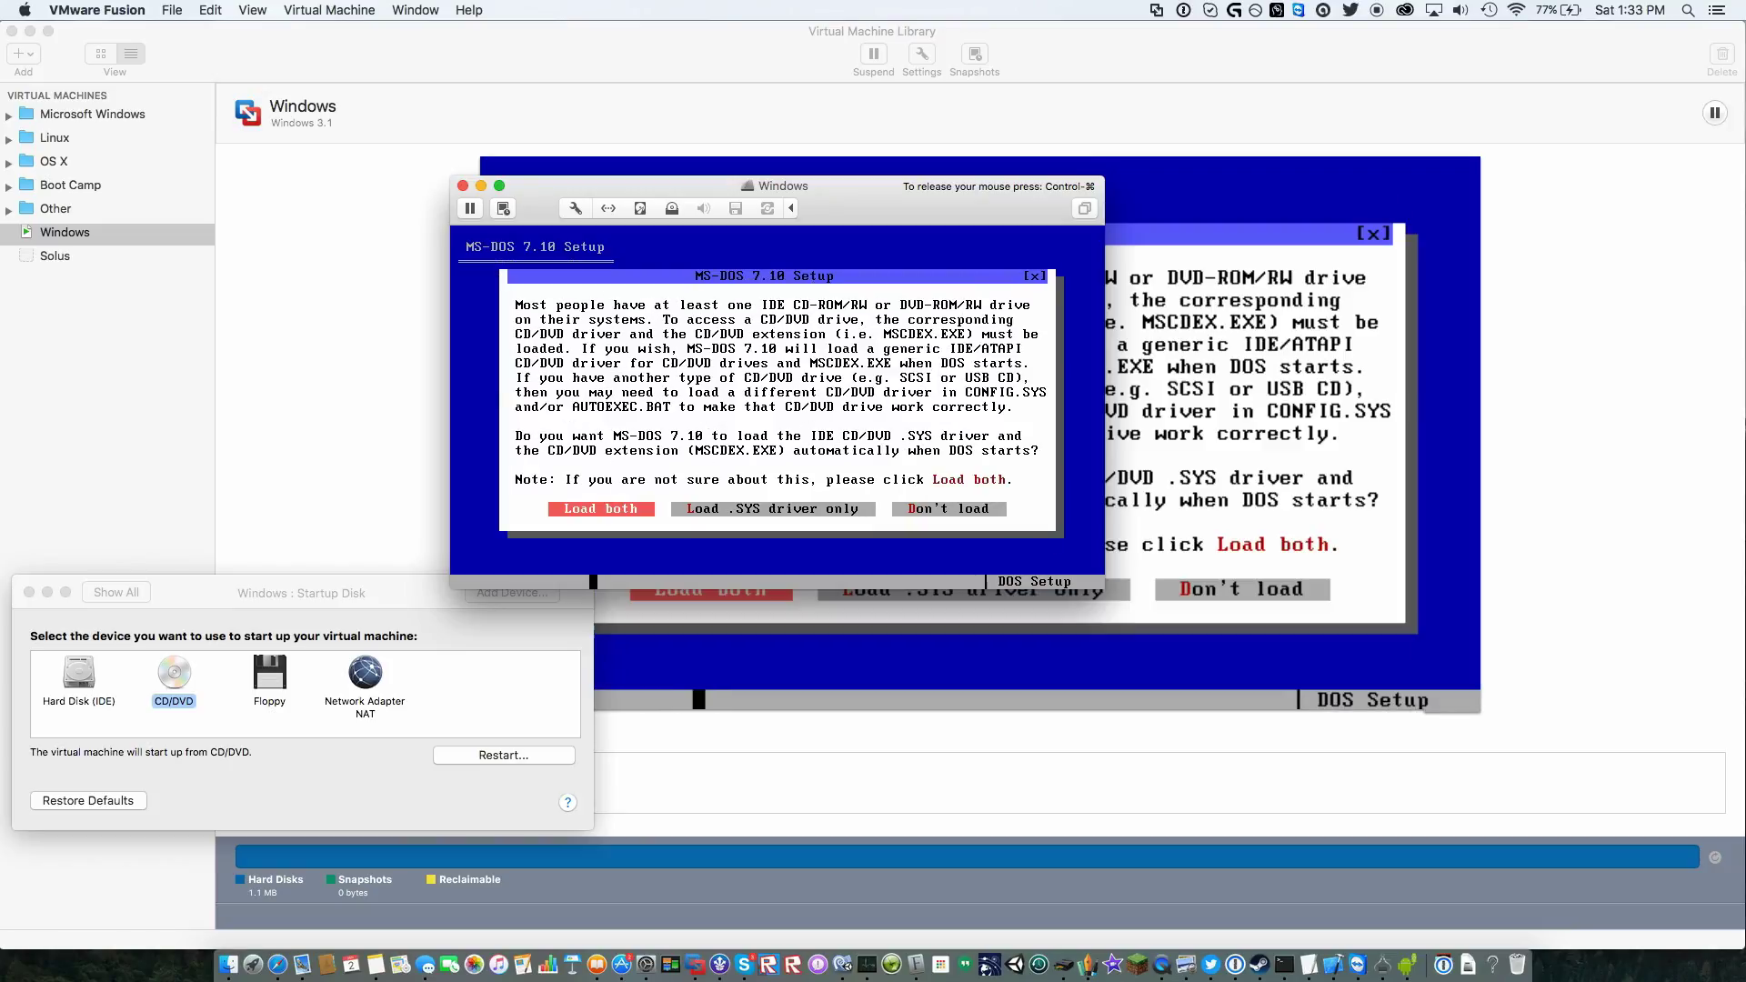
key("Return")
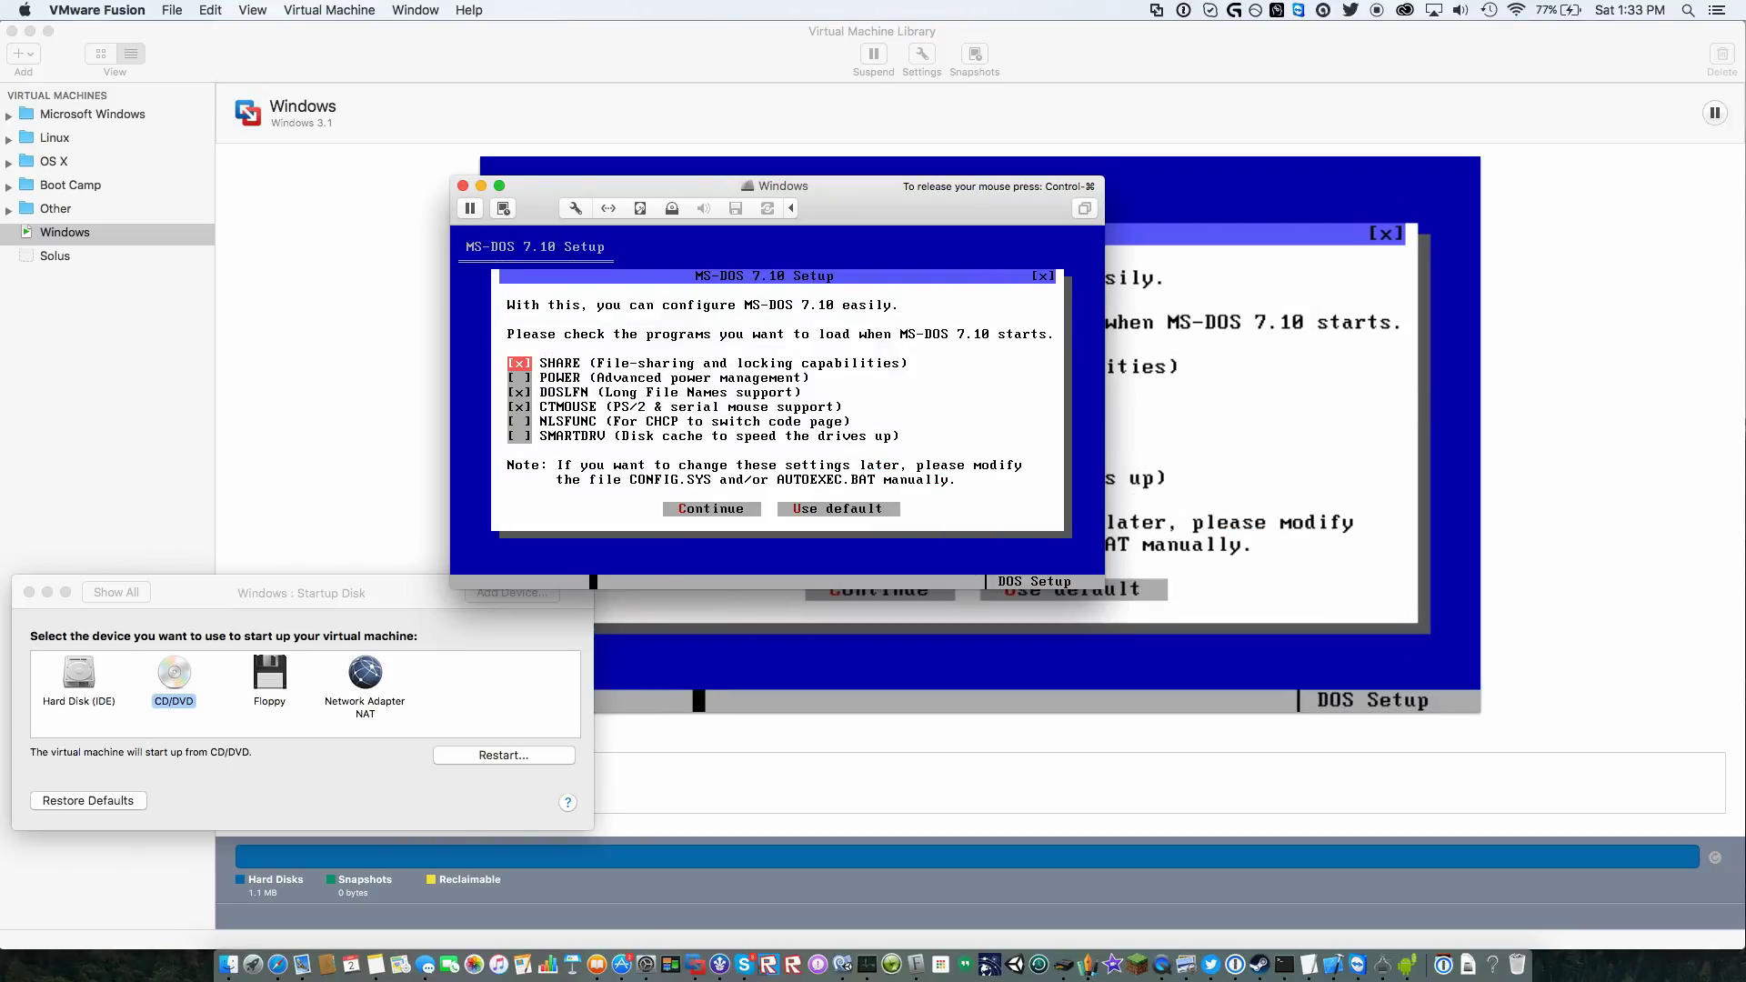
Step: Accept the startup programs and US International code page, then decline rebooting
key("Down")
key("Down")
key("Down")
key("Down")
key("Down")
key("Tab")
key("Return")
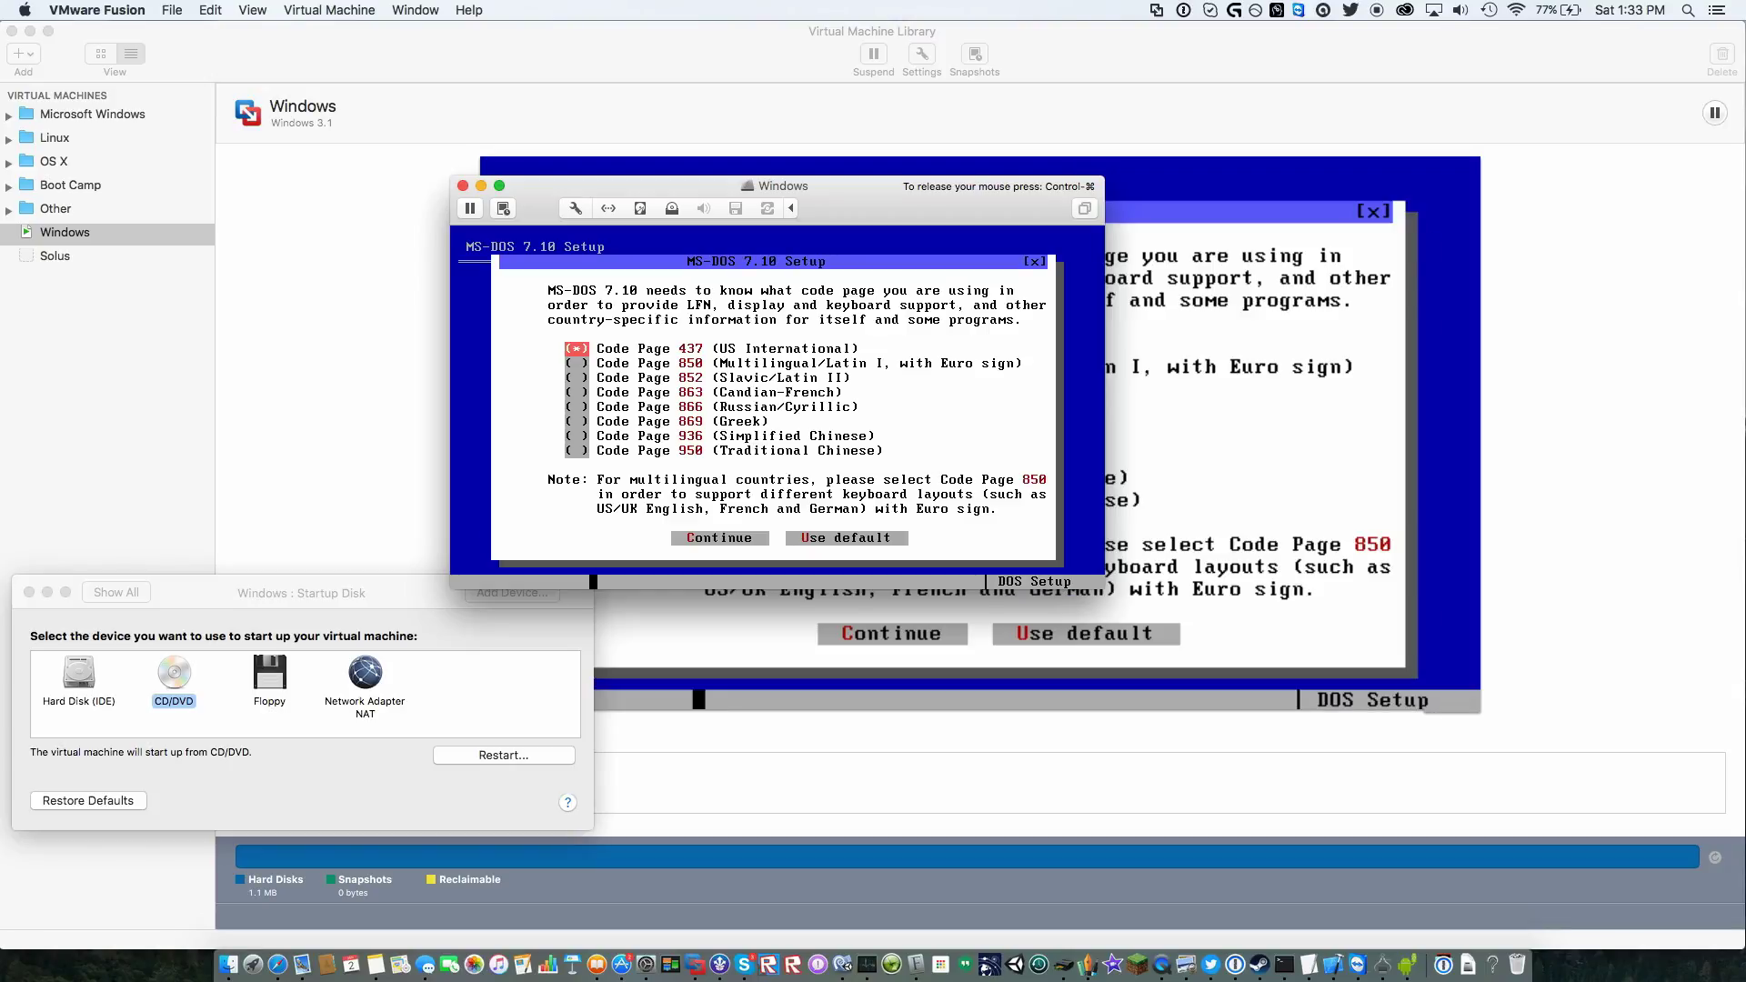
key("Down")
key("Down")
key("Down")
key("Down")
key("Down")
key("Down")
key("Tab")
key("Return")
key("Return")
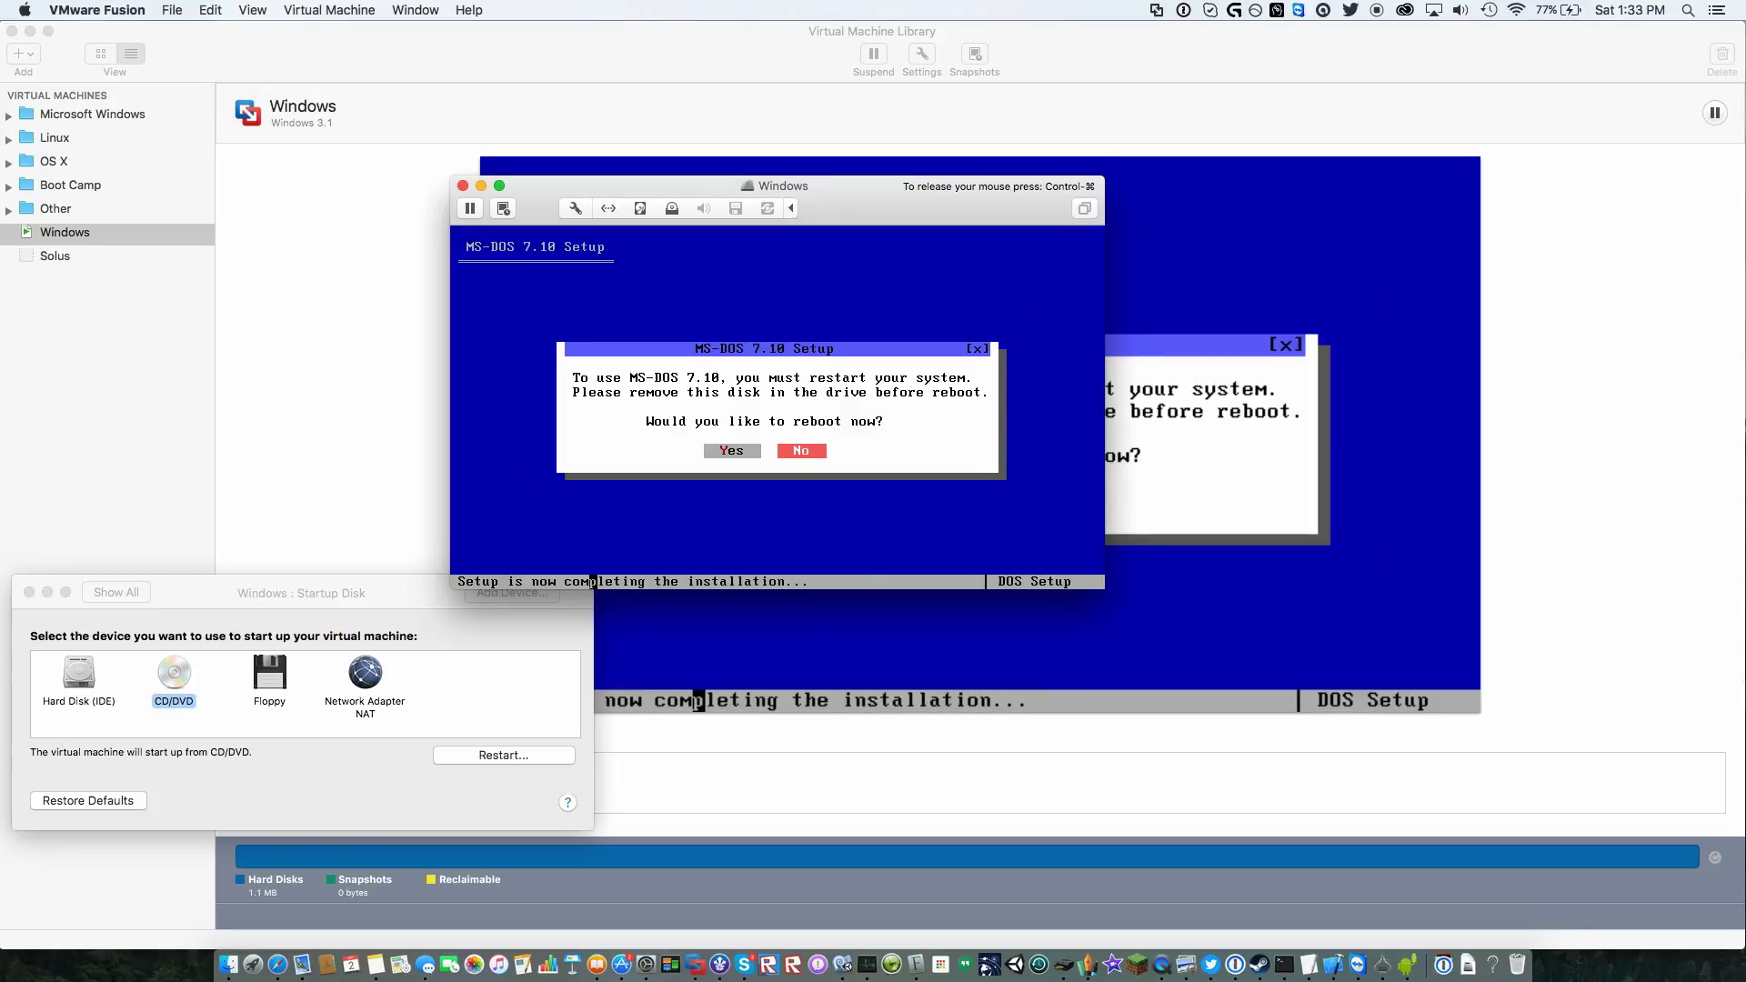
key("Return")
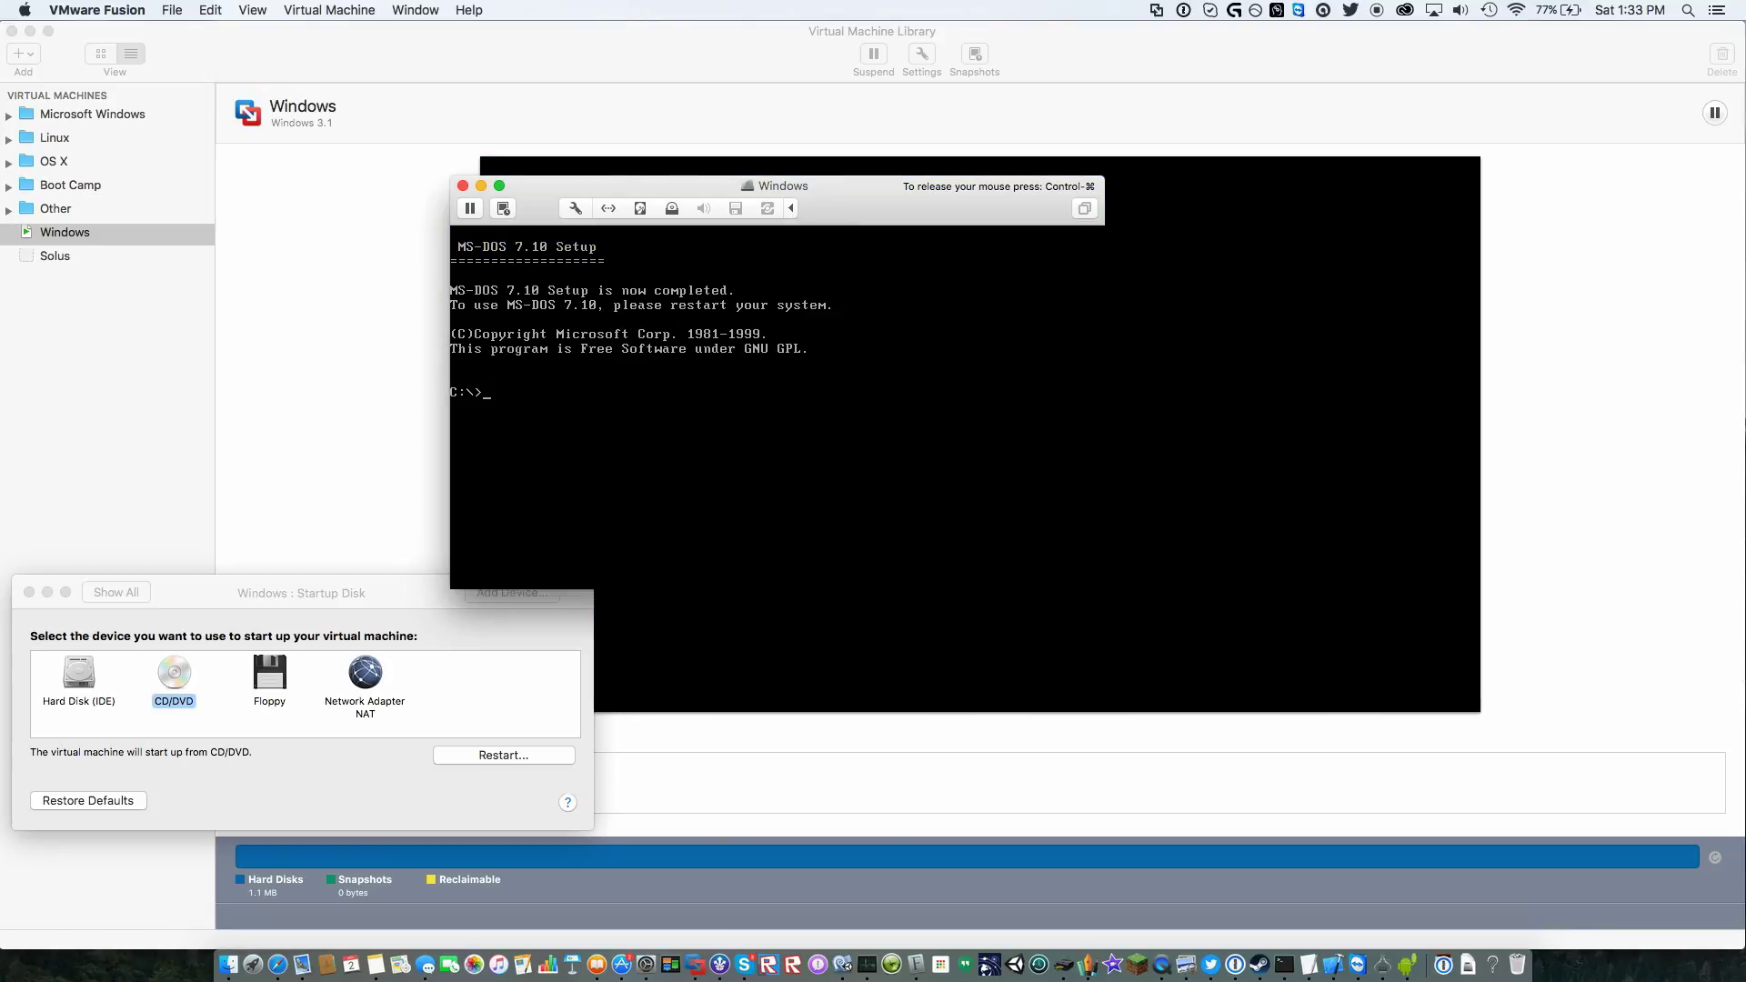
Step: Release input, restore the startup disk defaults, and restart the VM
key("ctrl+super")
left_click(81, 801)
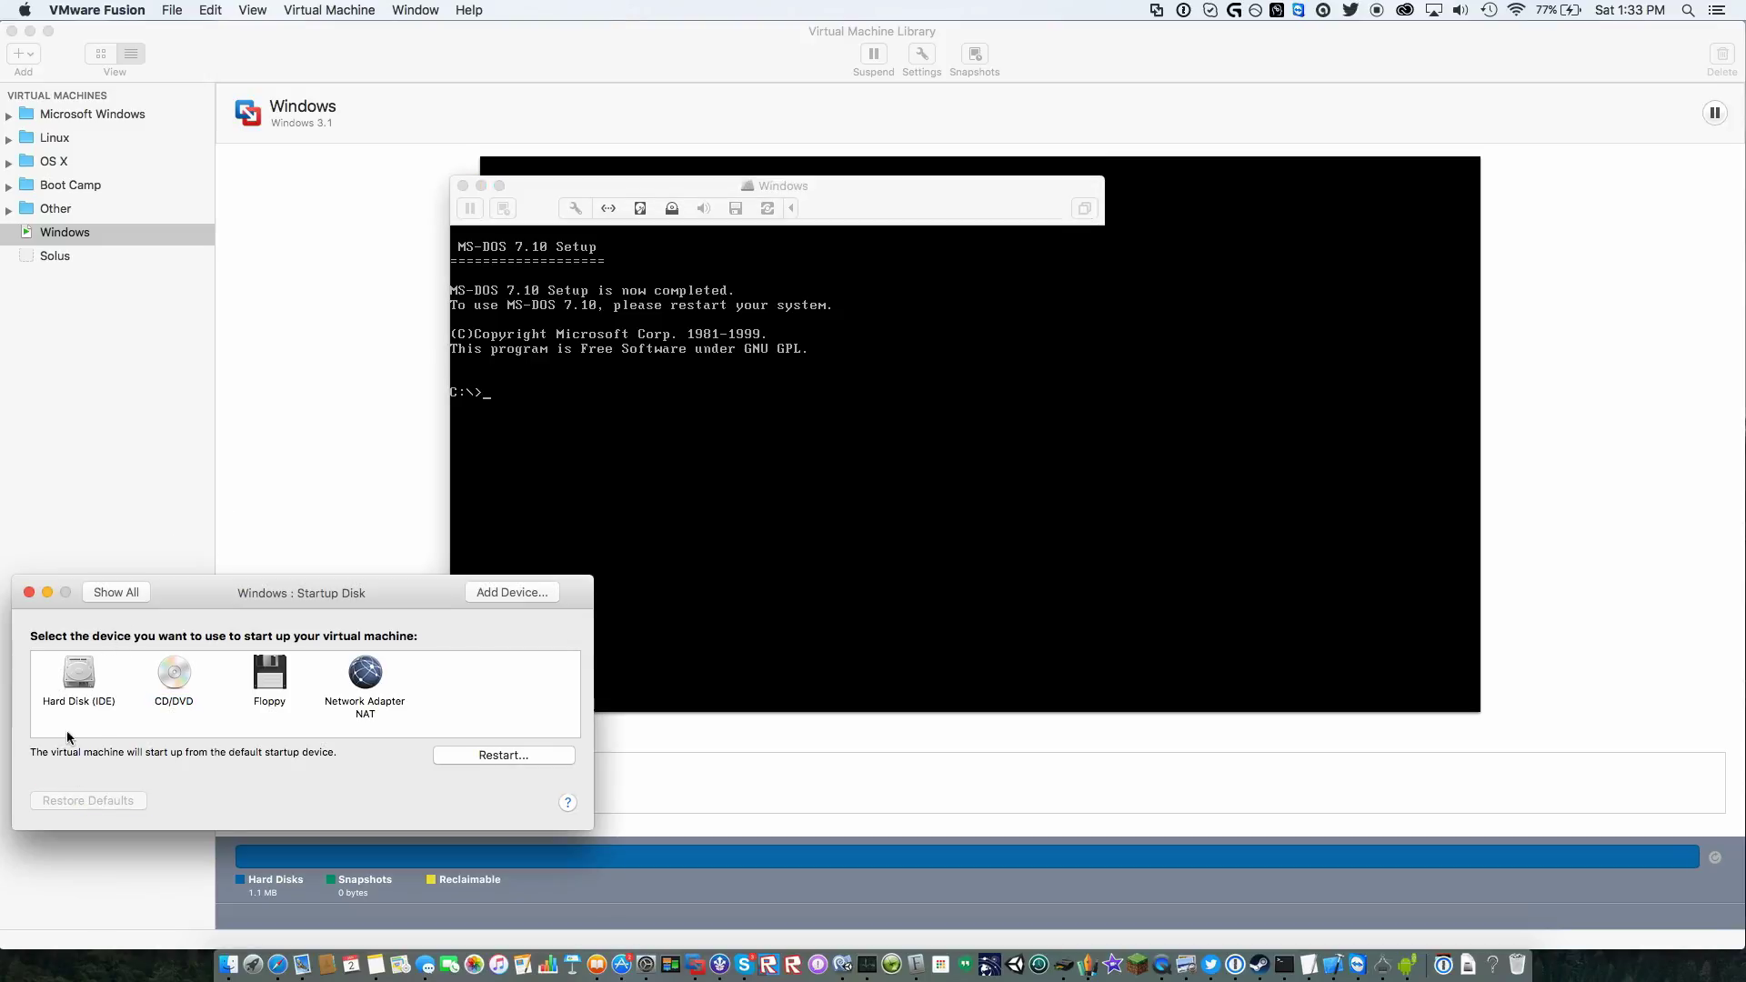
left_click(534, 758)
left_click(911, 325)
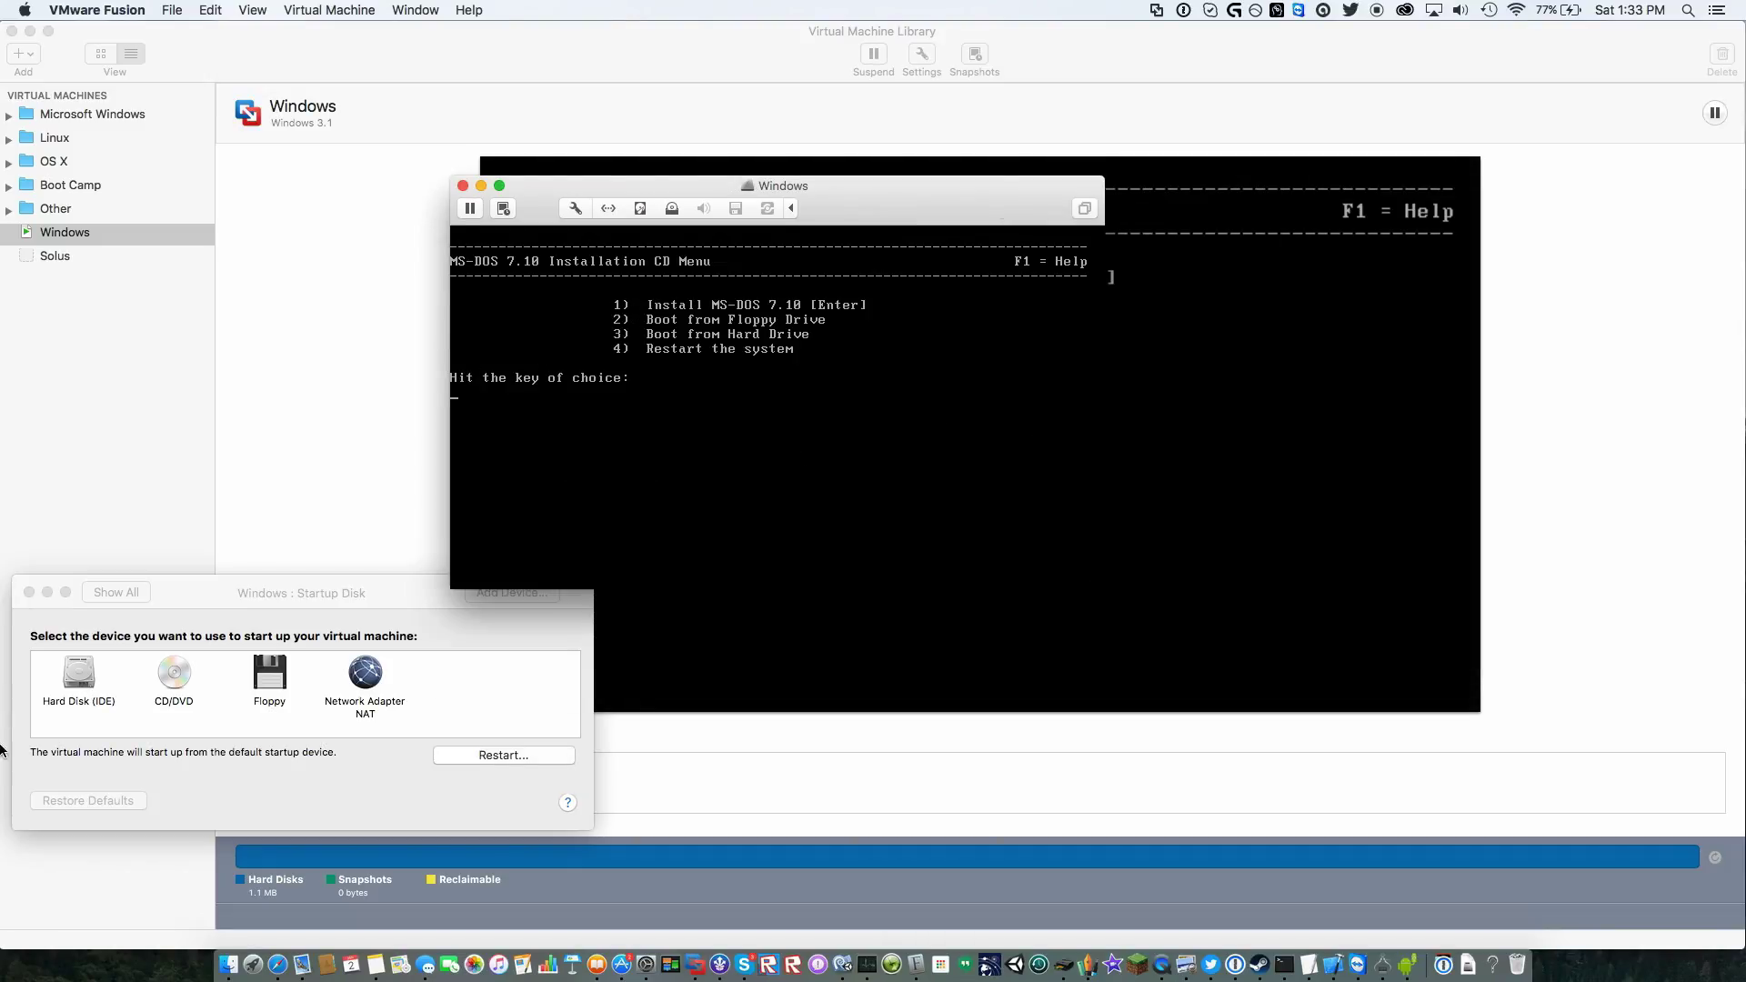
Step: Make Hard Disk (IDE) the startup device, restart, and go full screen
left_click(75, 683)
left_click(478, 757)
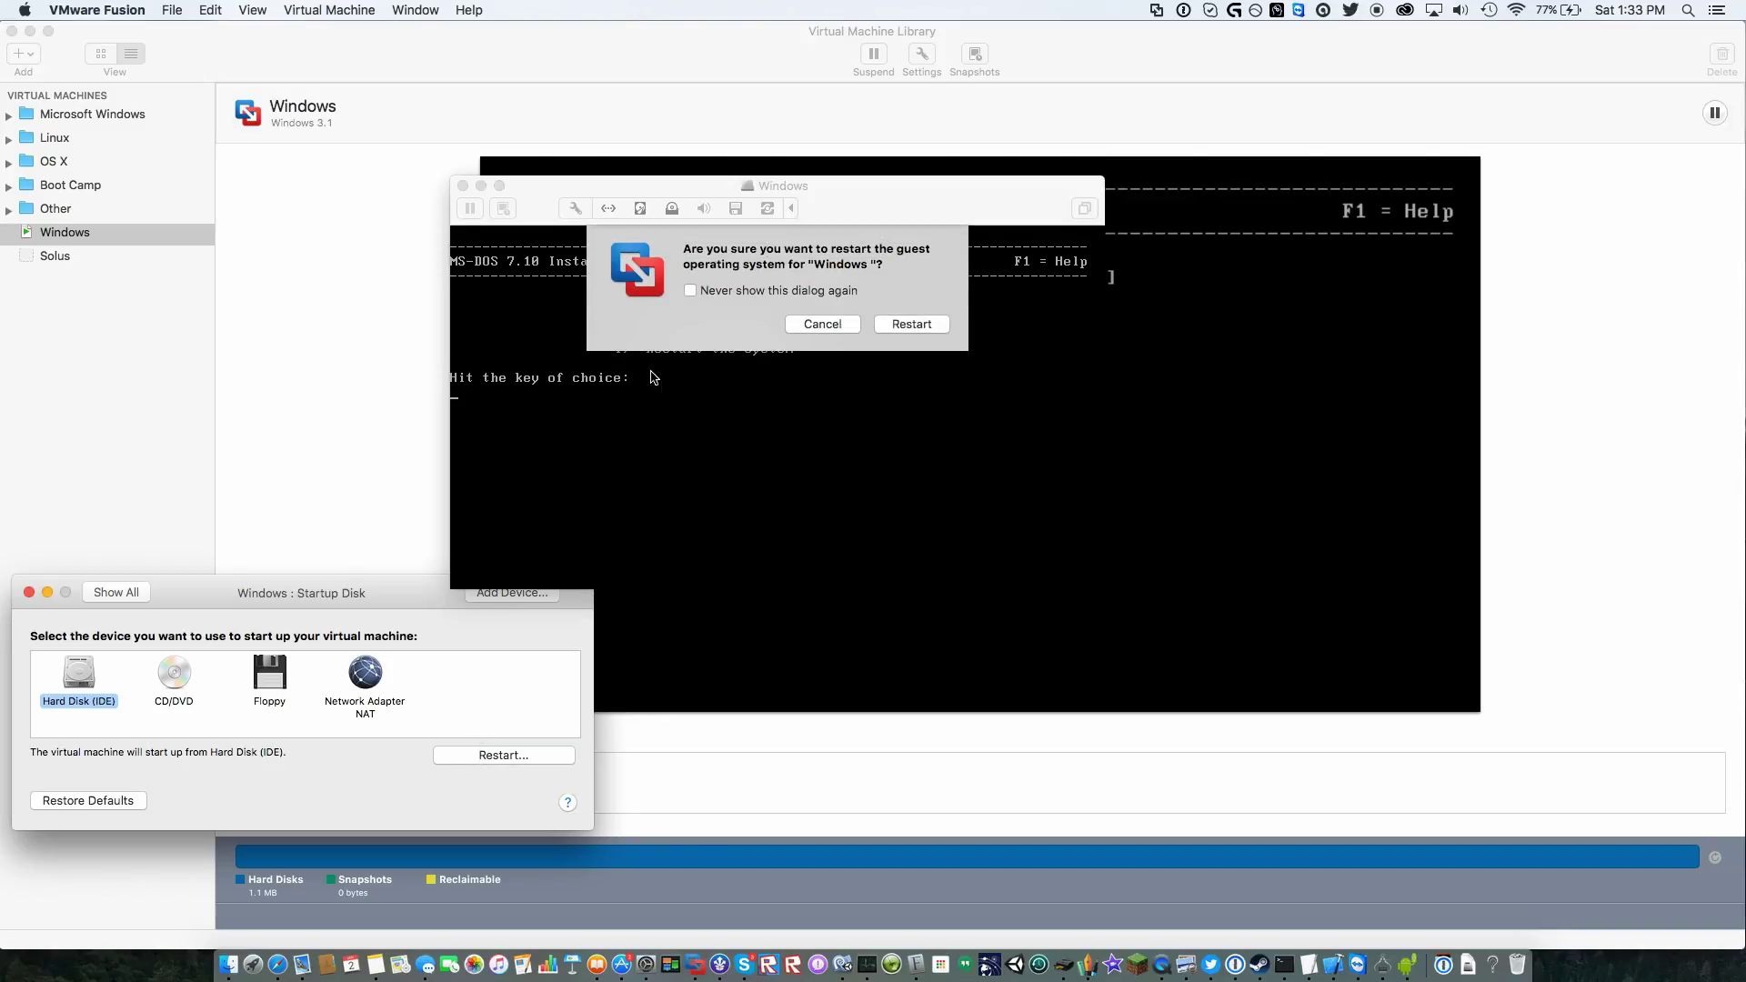
left_click(908, 325)
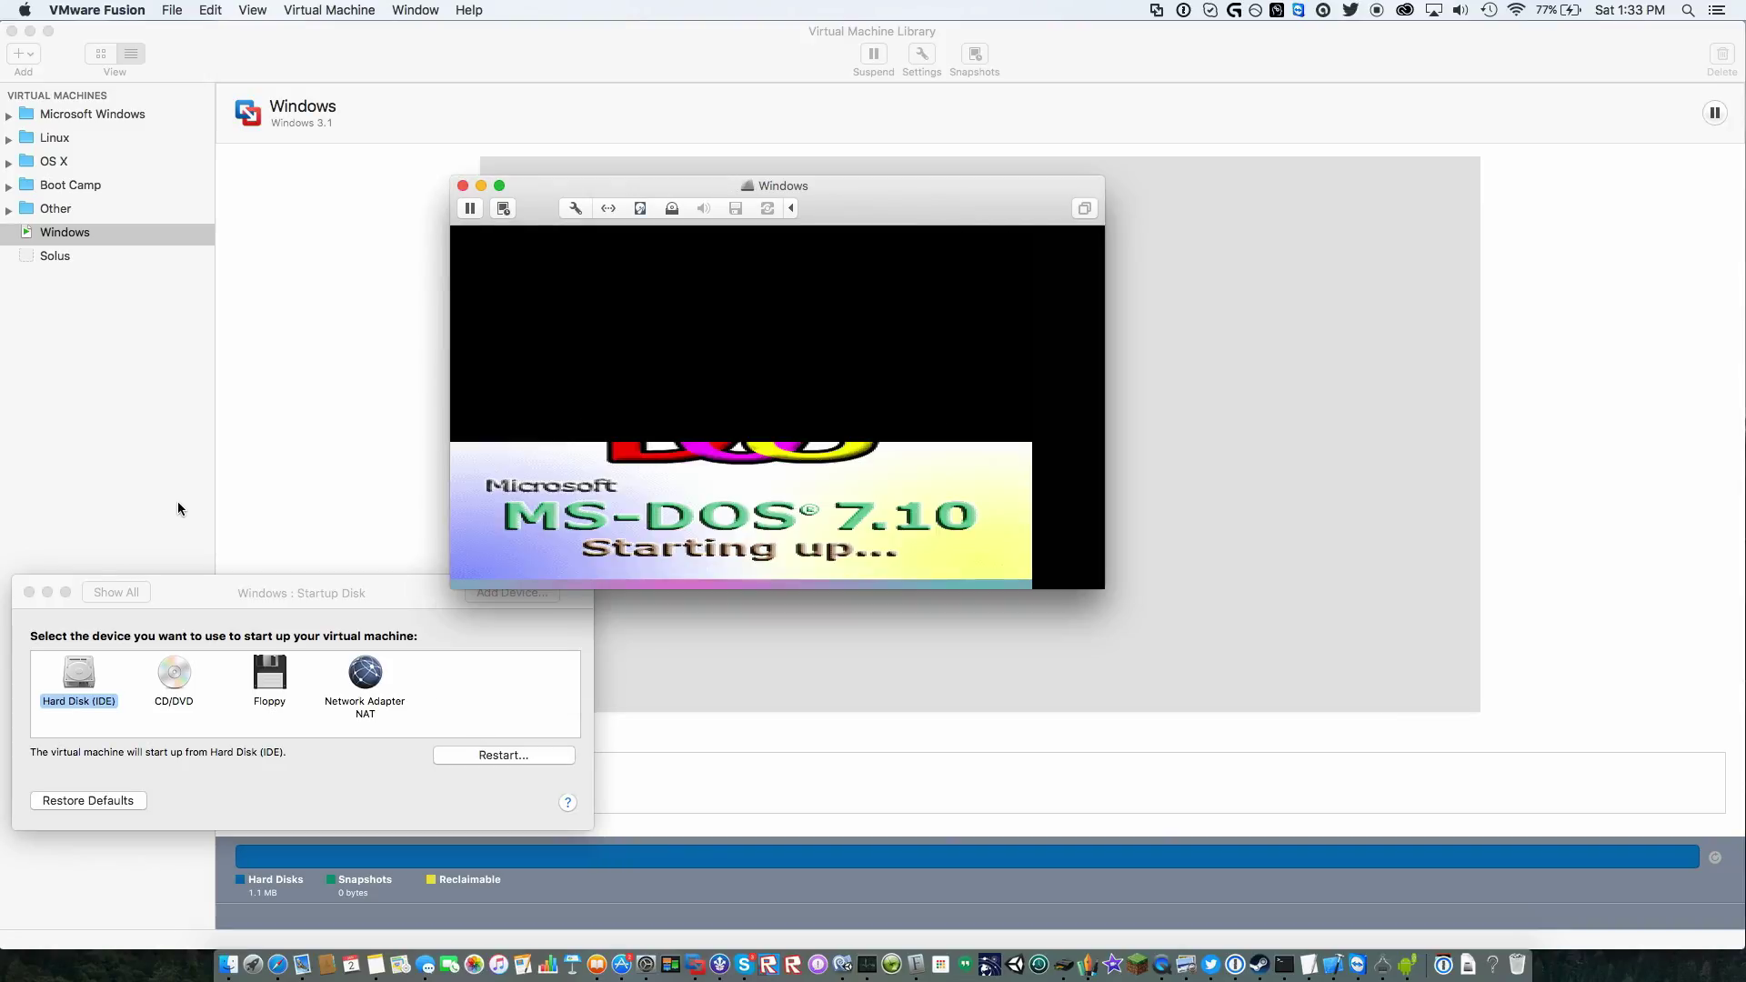
left_click(499, 186)
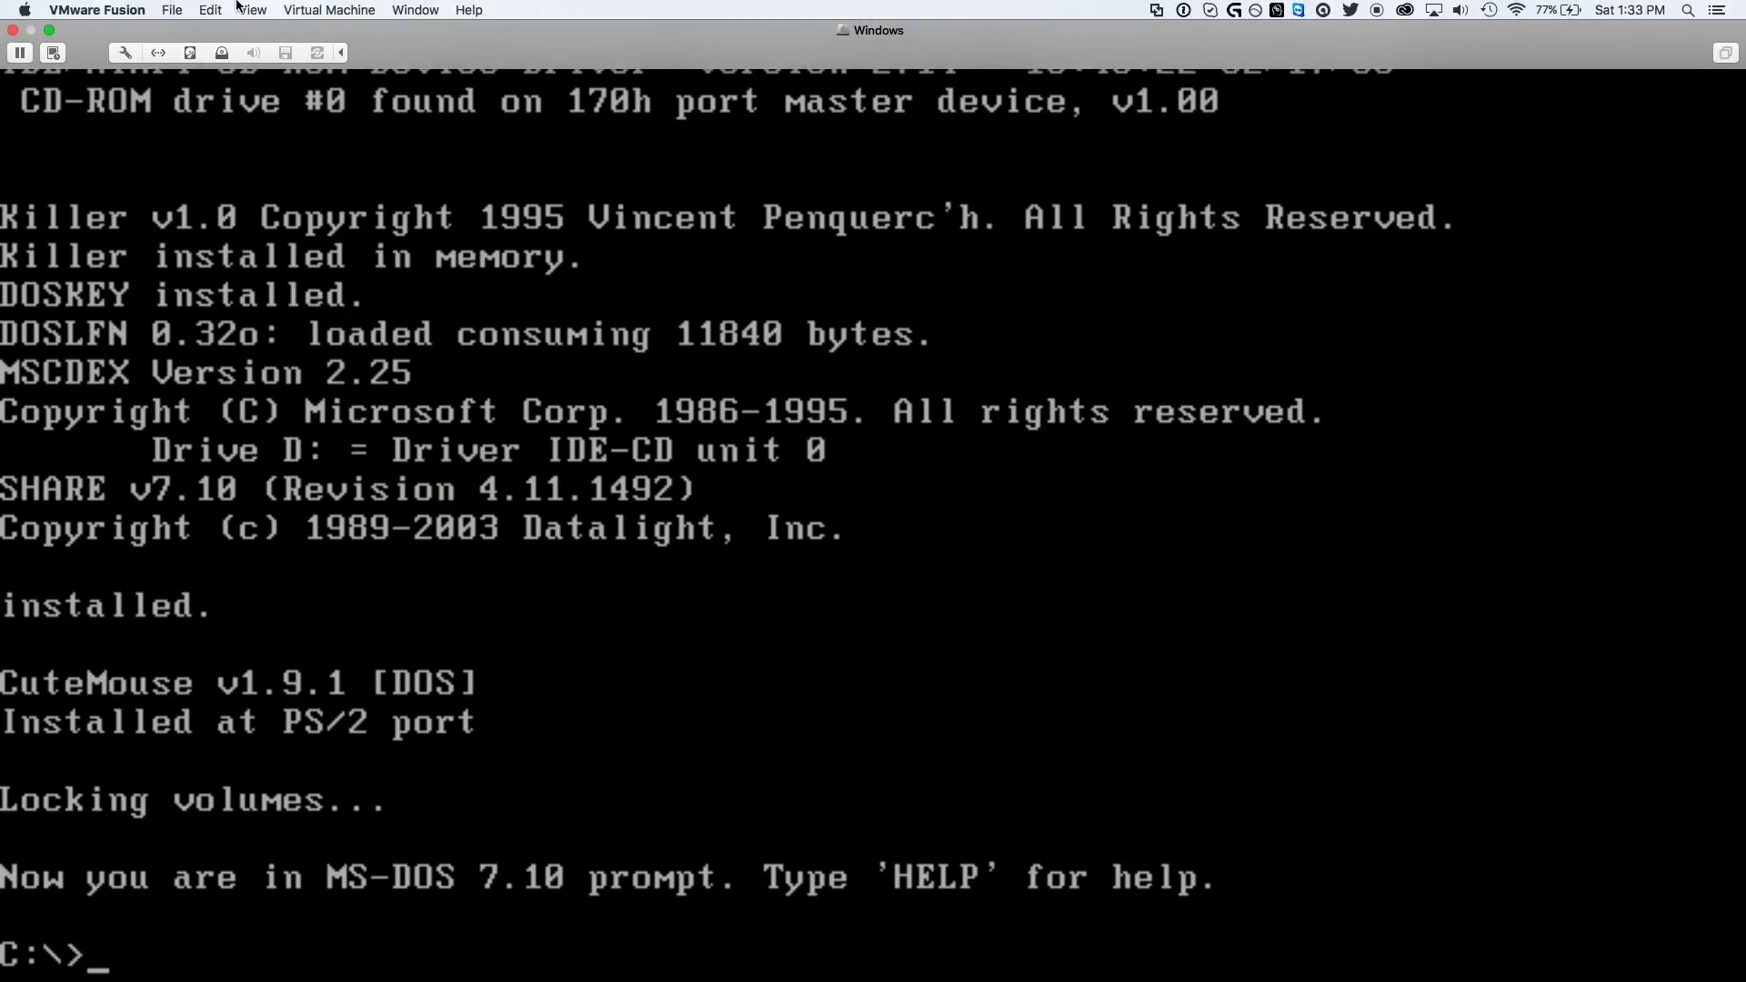
Step: Connect the floppy drive and load the Disk01 - Setup Disk.img image
mouse_move(313, 11)
left_click(285, 53)
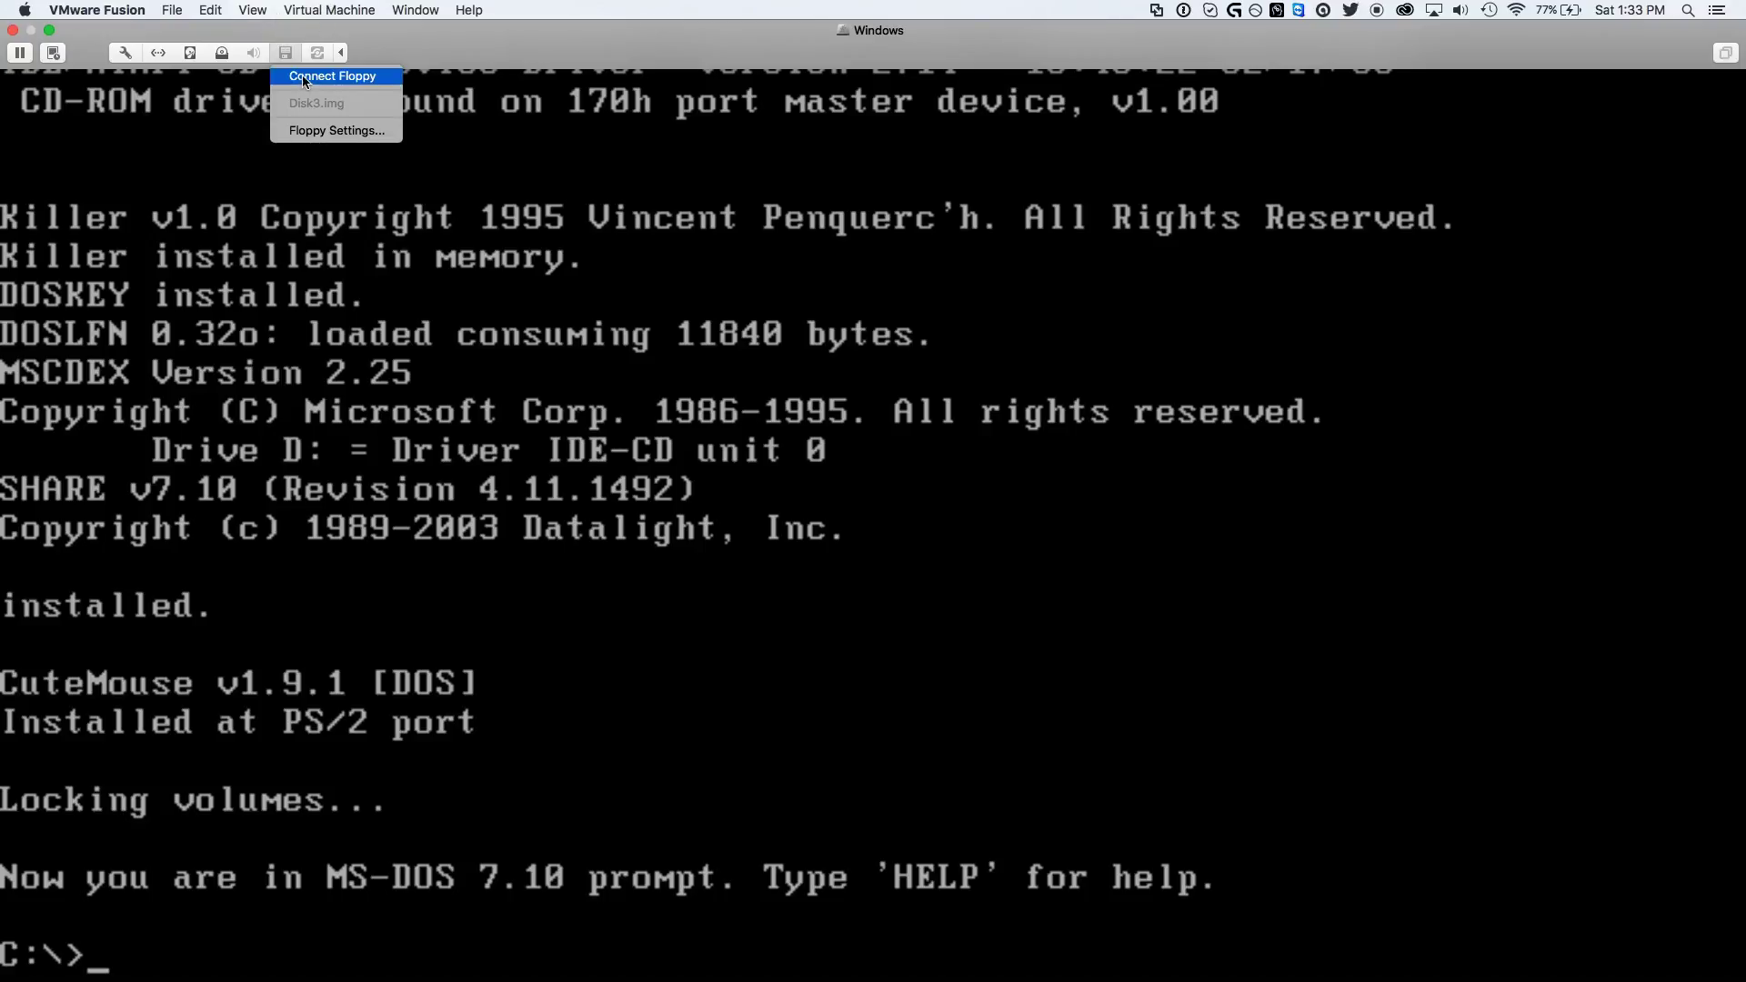
left_click(307, 69)
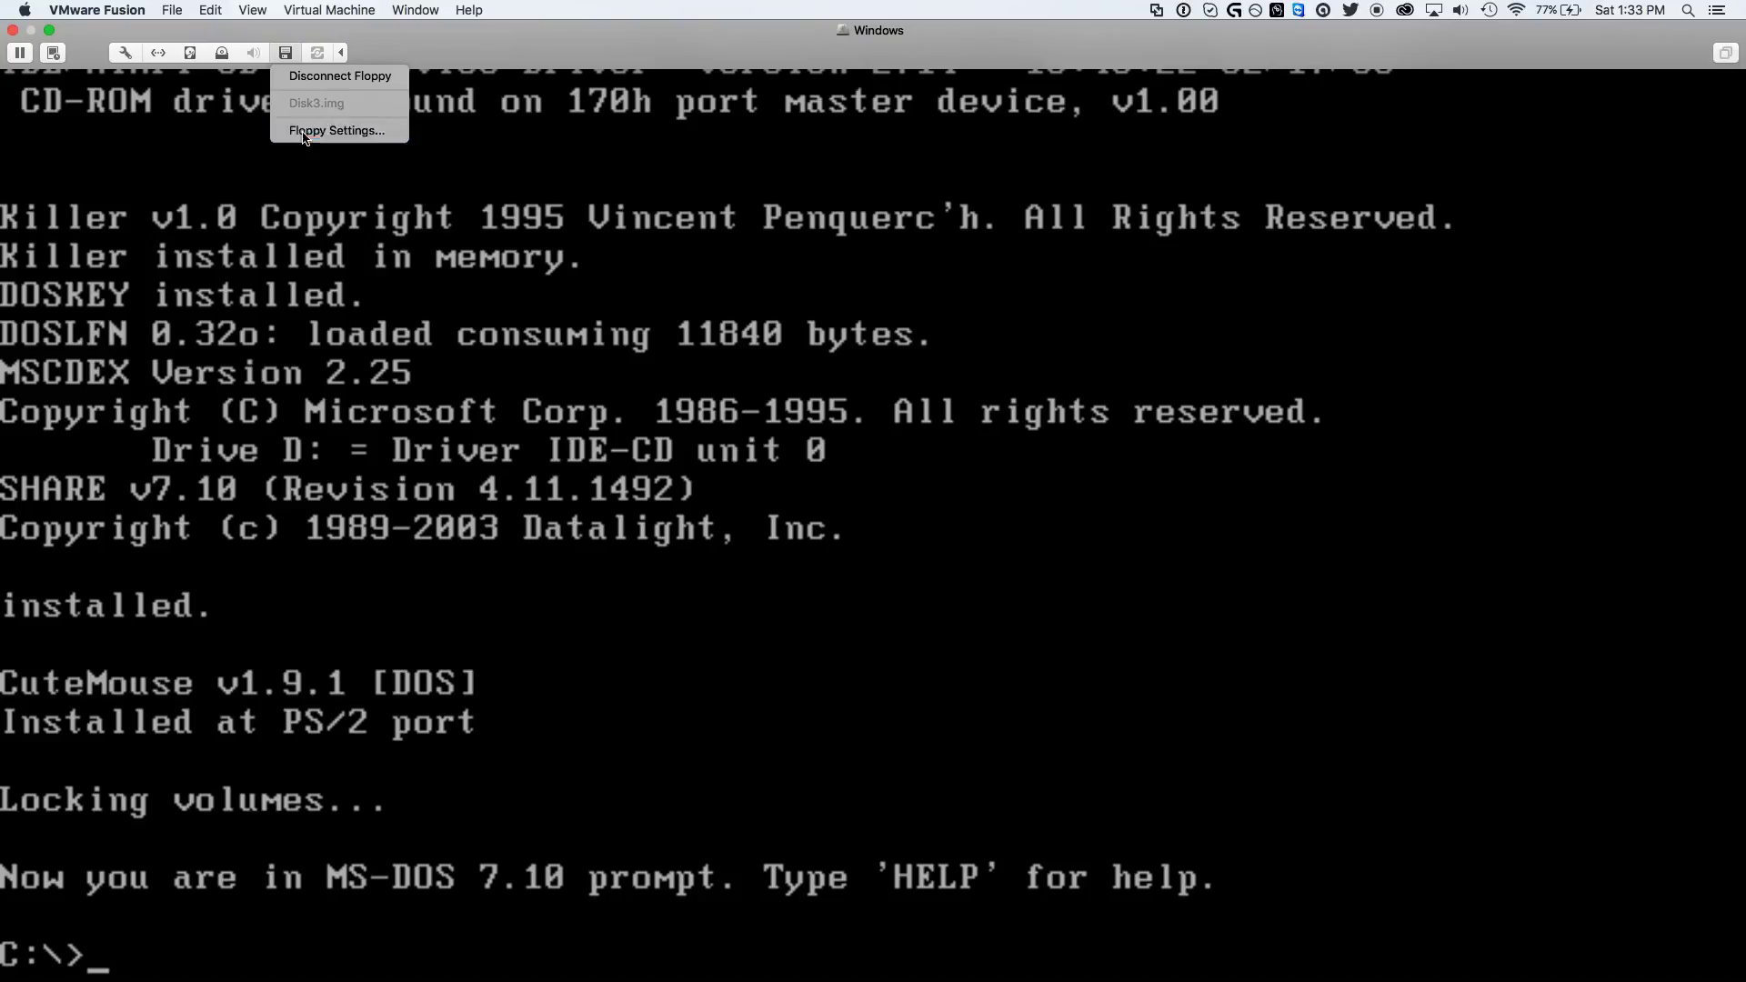
left_click(307, 128)
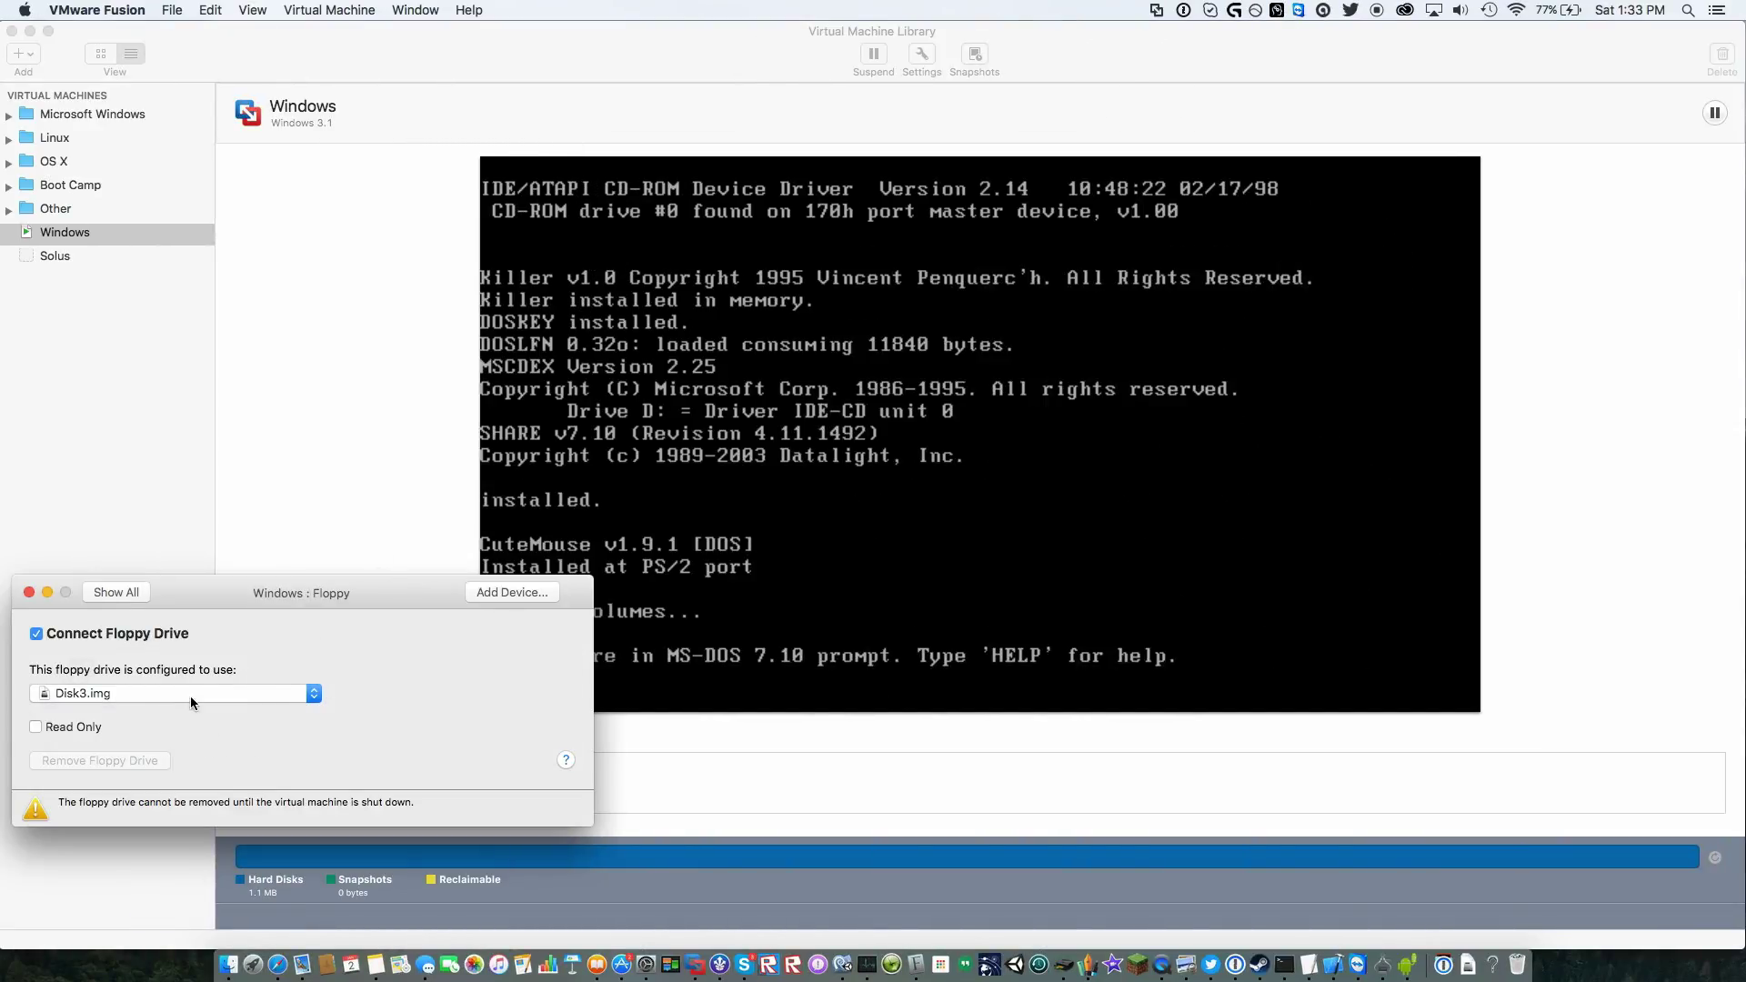
left_click(189, 696)
double_click(306, 654)
left_click(296, 200)
Step: Return to full screen, switch to drive A: and run setup.exe
double_click(127, 238)
type("A:/")
key("Return")
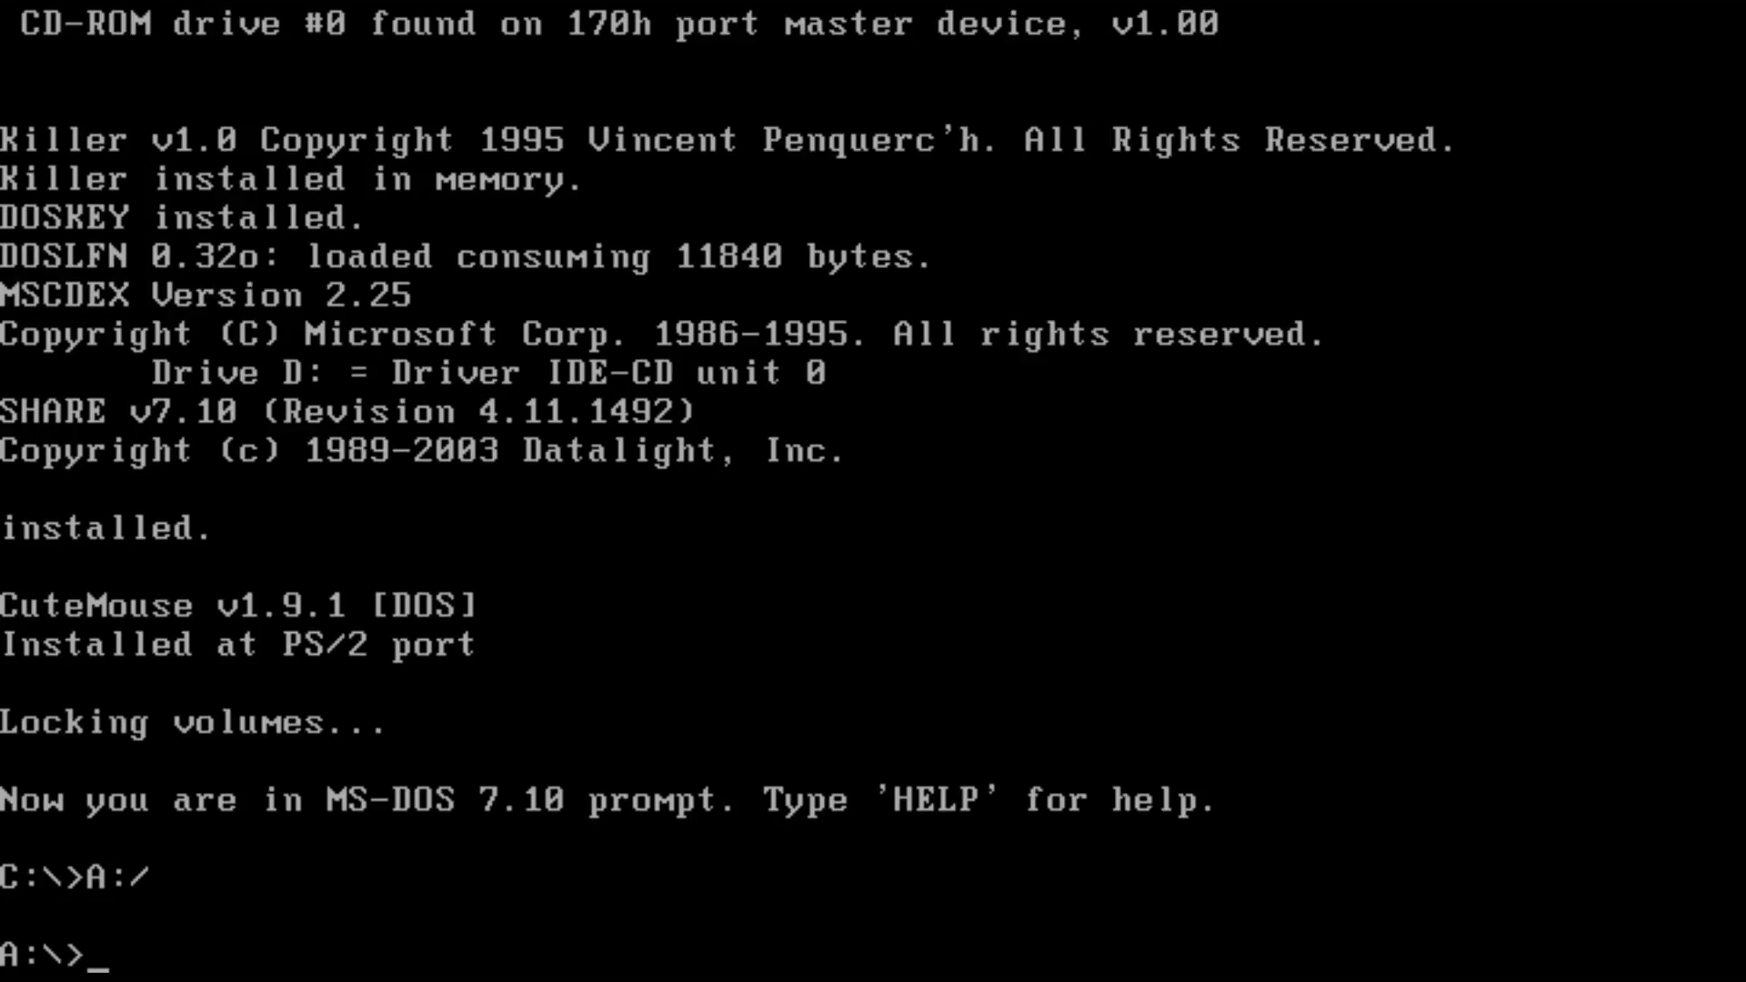
type("setup.exe")
key("Return")
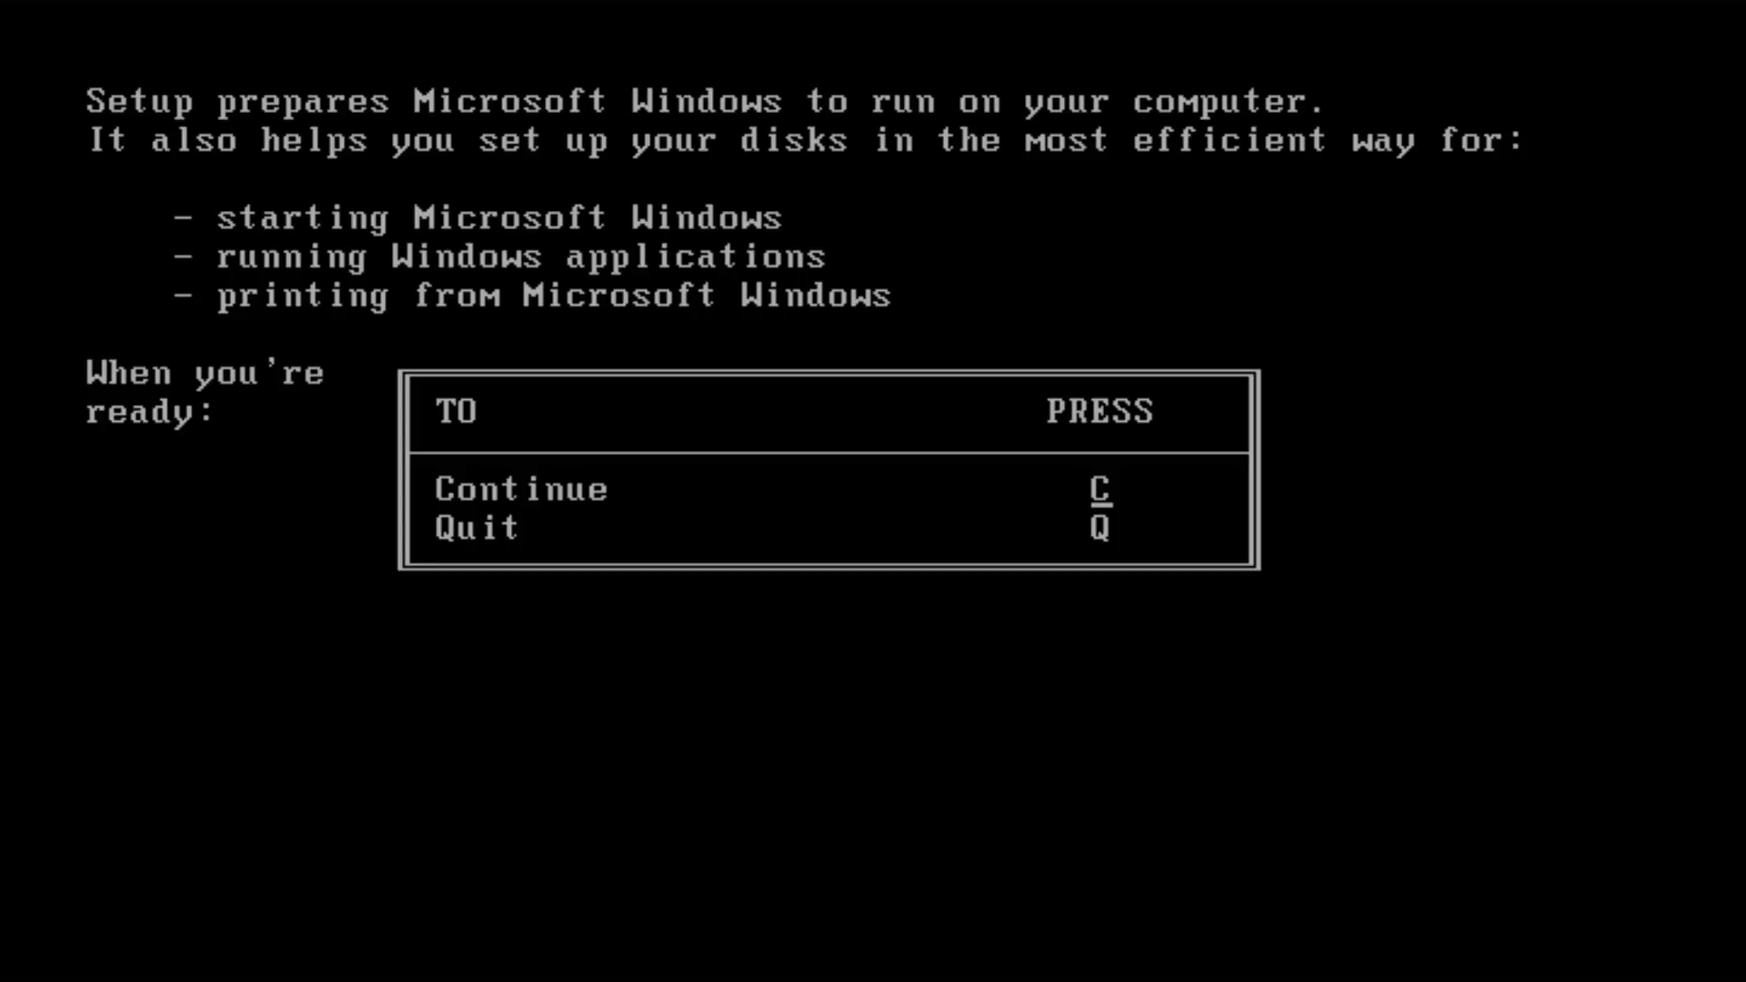
Step: Continue past Setup's intro screens, choosing Microsoft Mouse (2) and EGA more than 64K (6)
key("c")
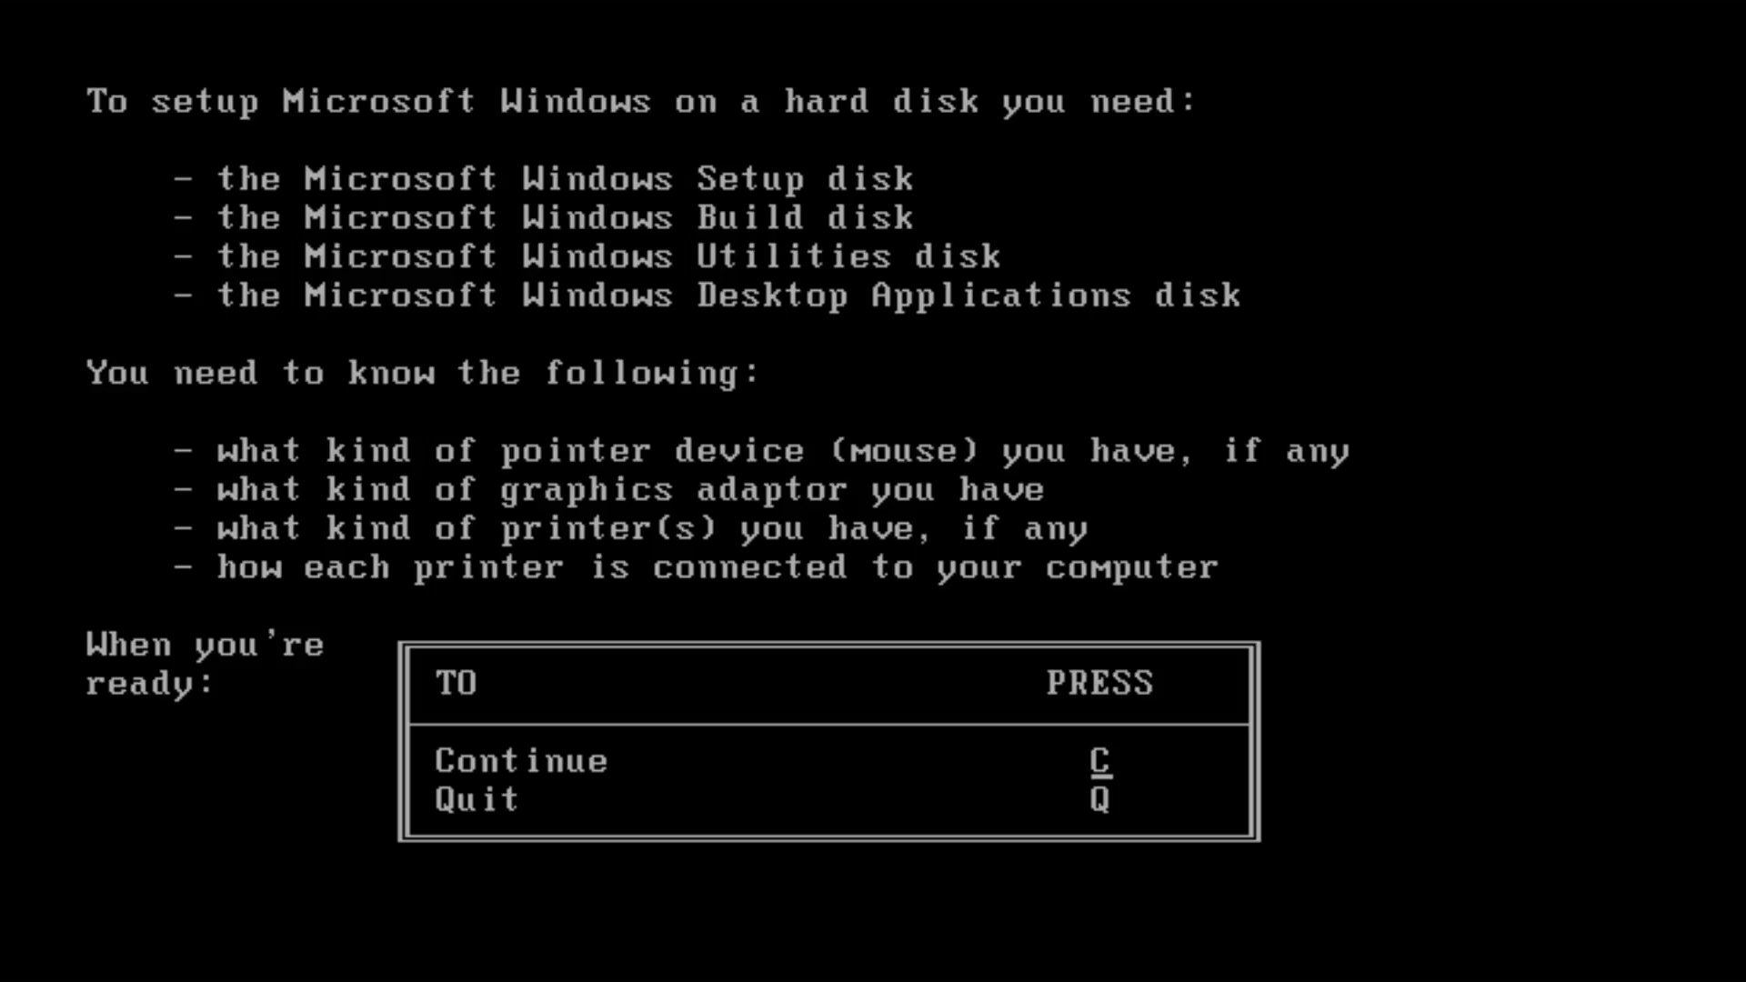
key("c")
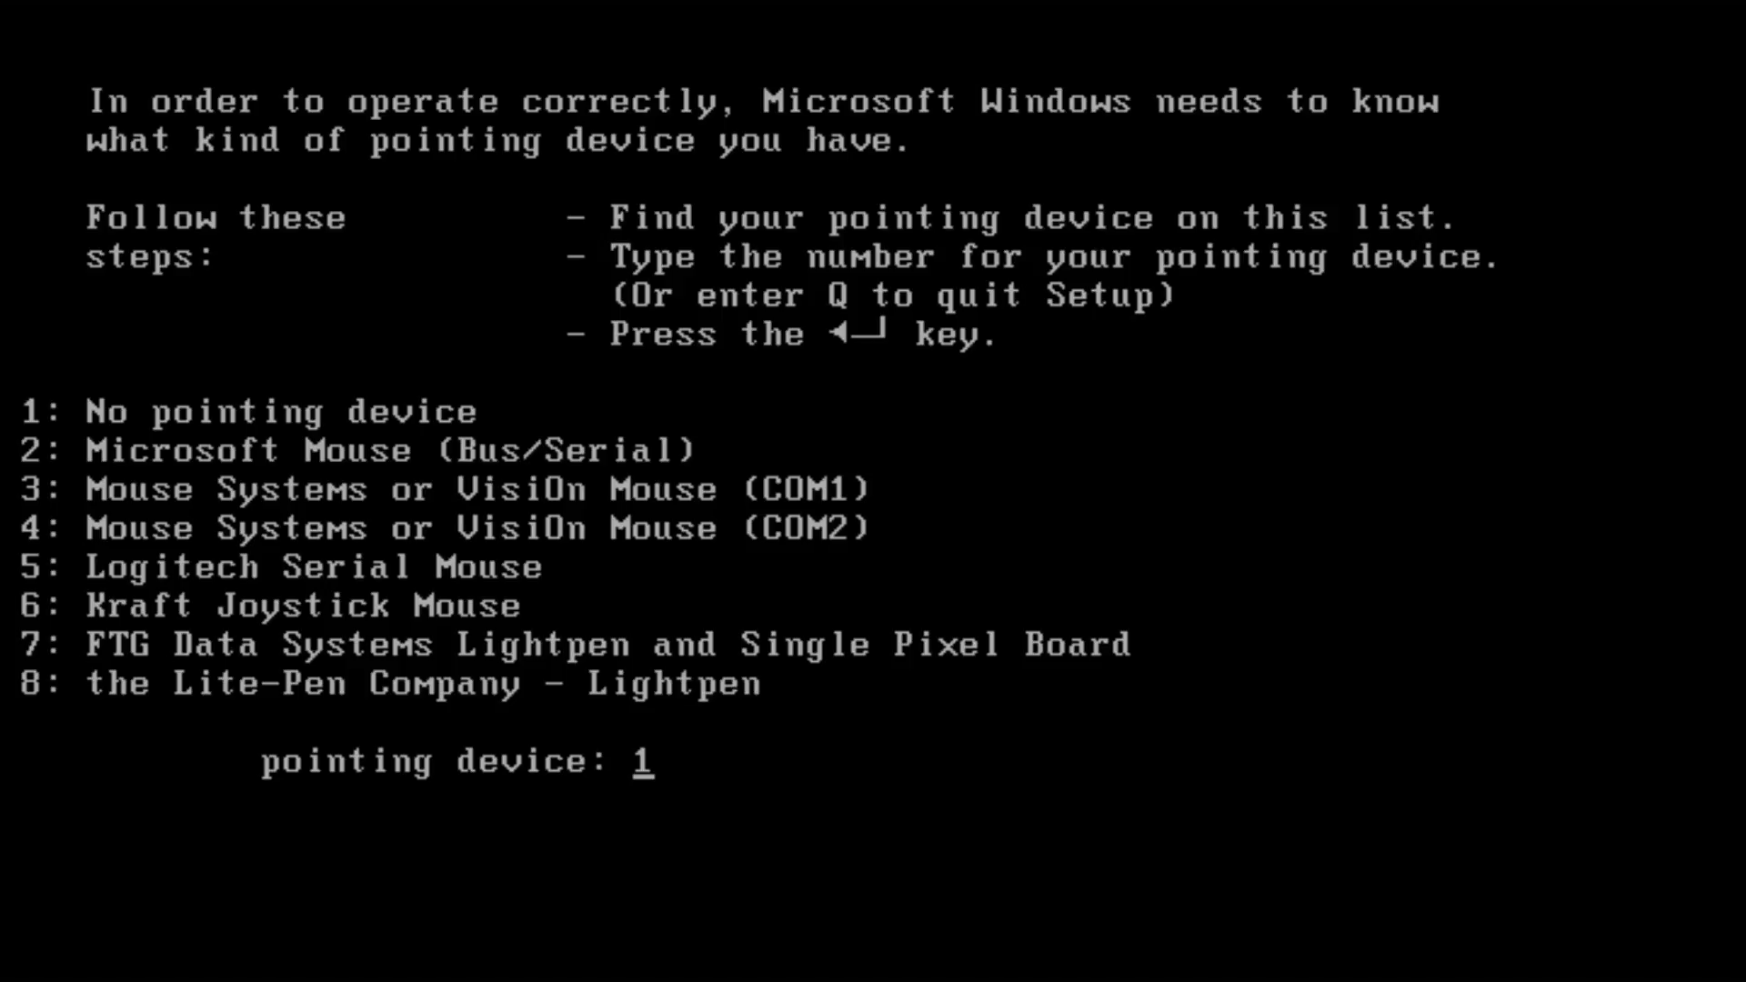
type("2")
key("Return")
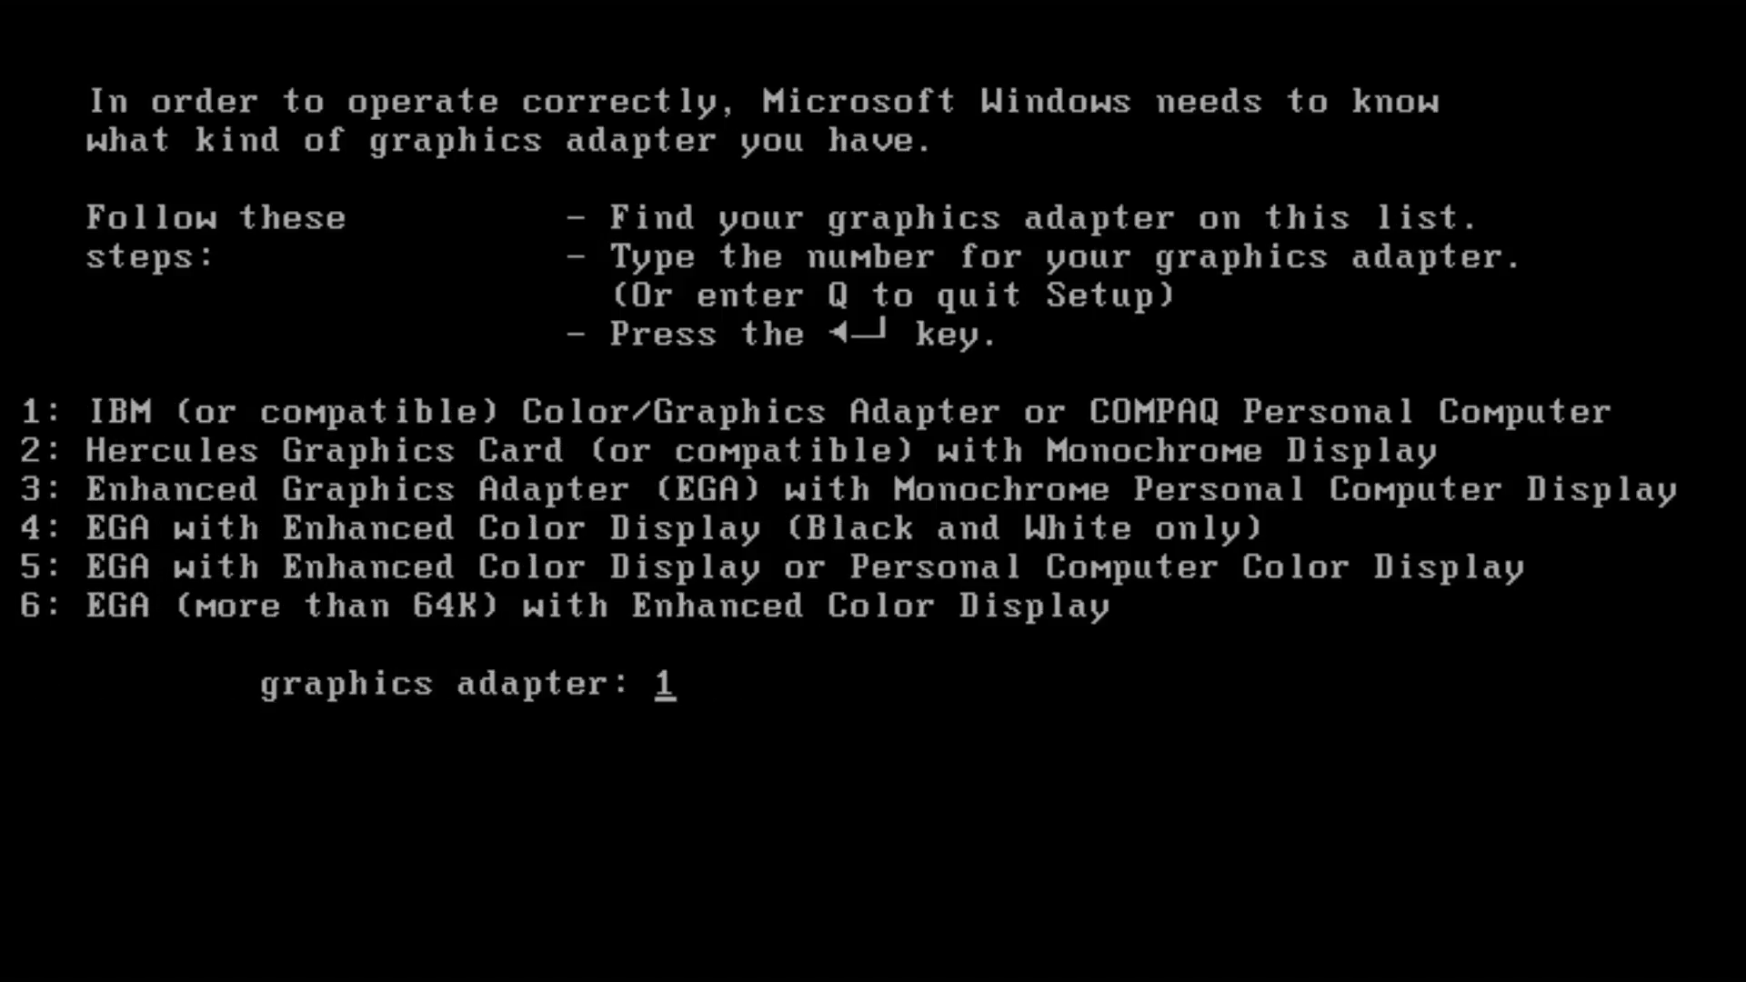
type("6")
key("Return")
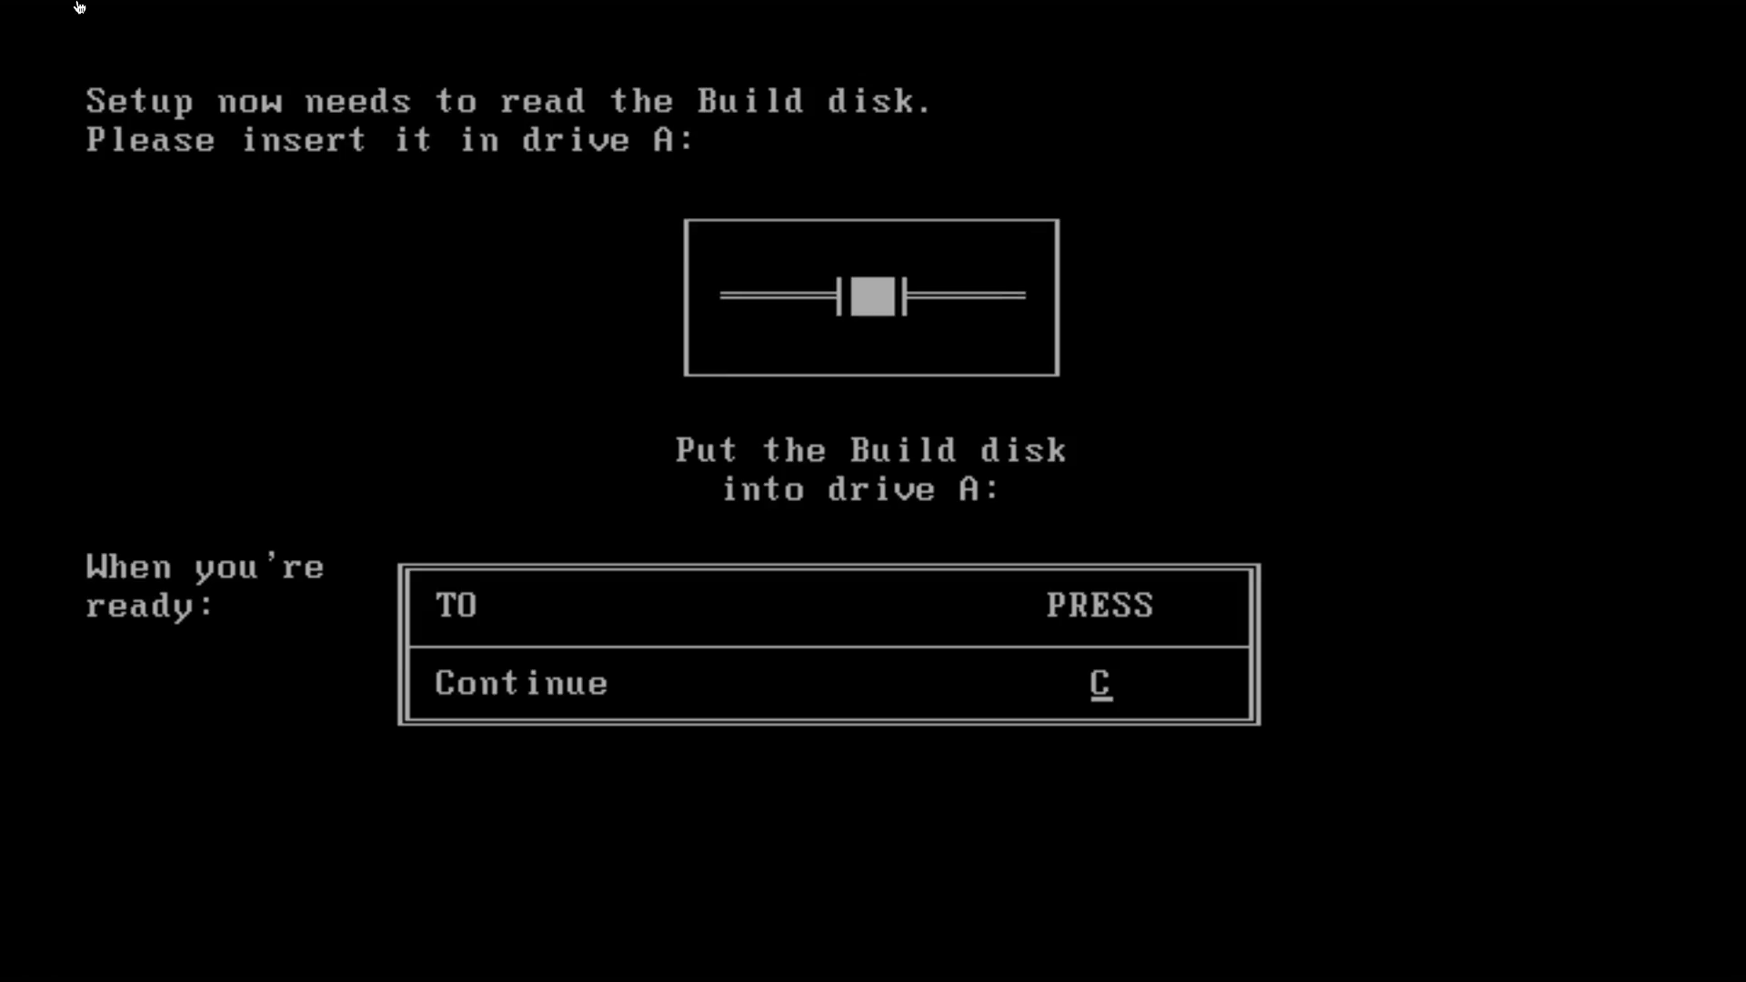
Step: Load Disk02 - Build Disk.img into the floppy drive and continue Setup
mouse_move(83, 5)
left_click(281, 54)
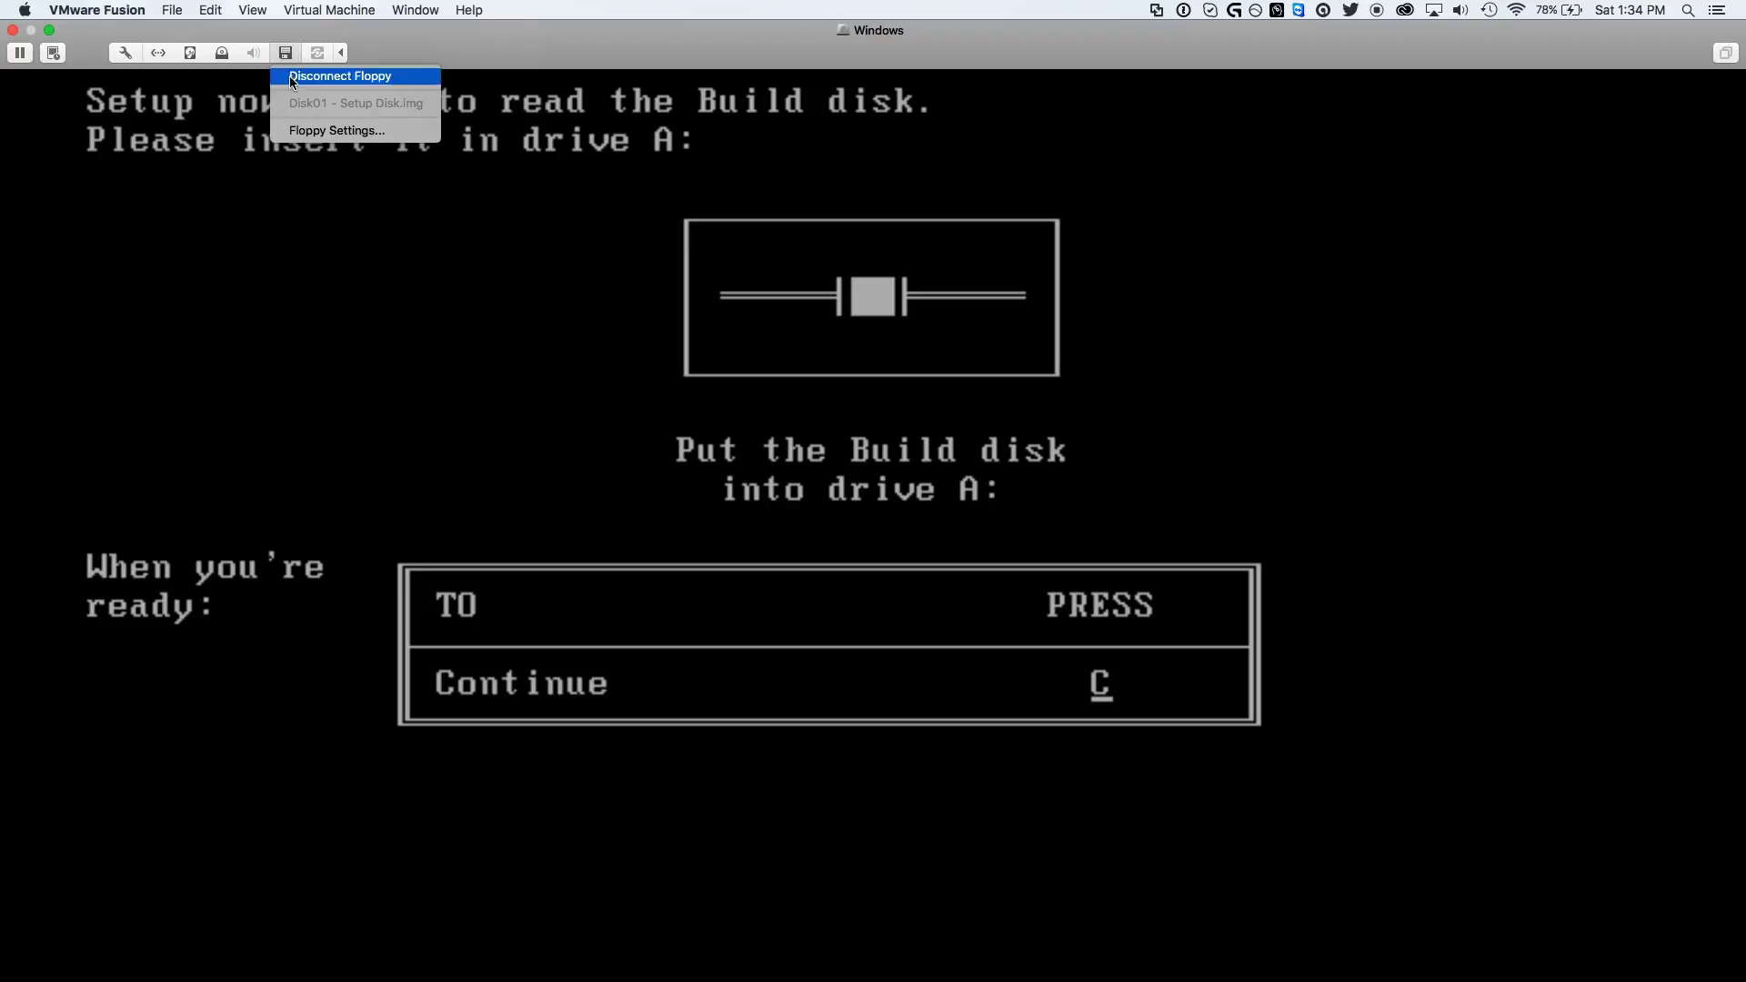
left_click(294, 132)
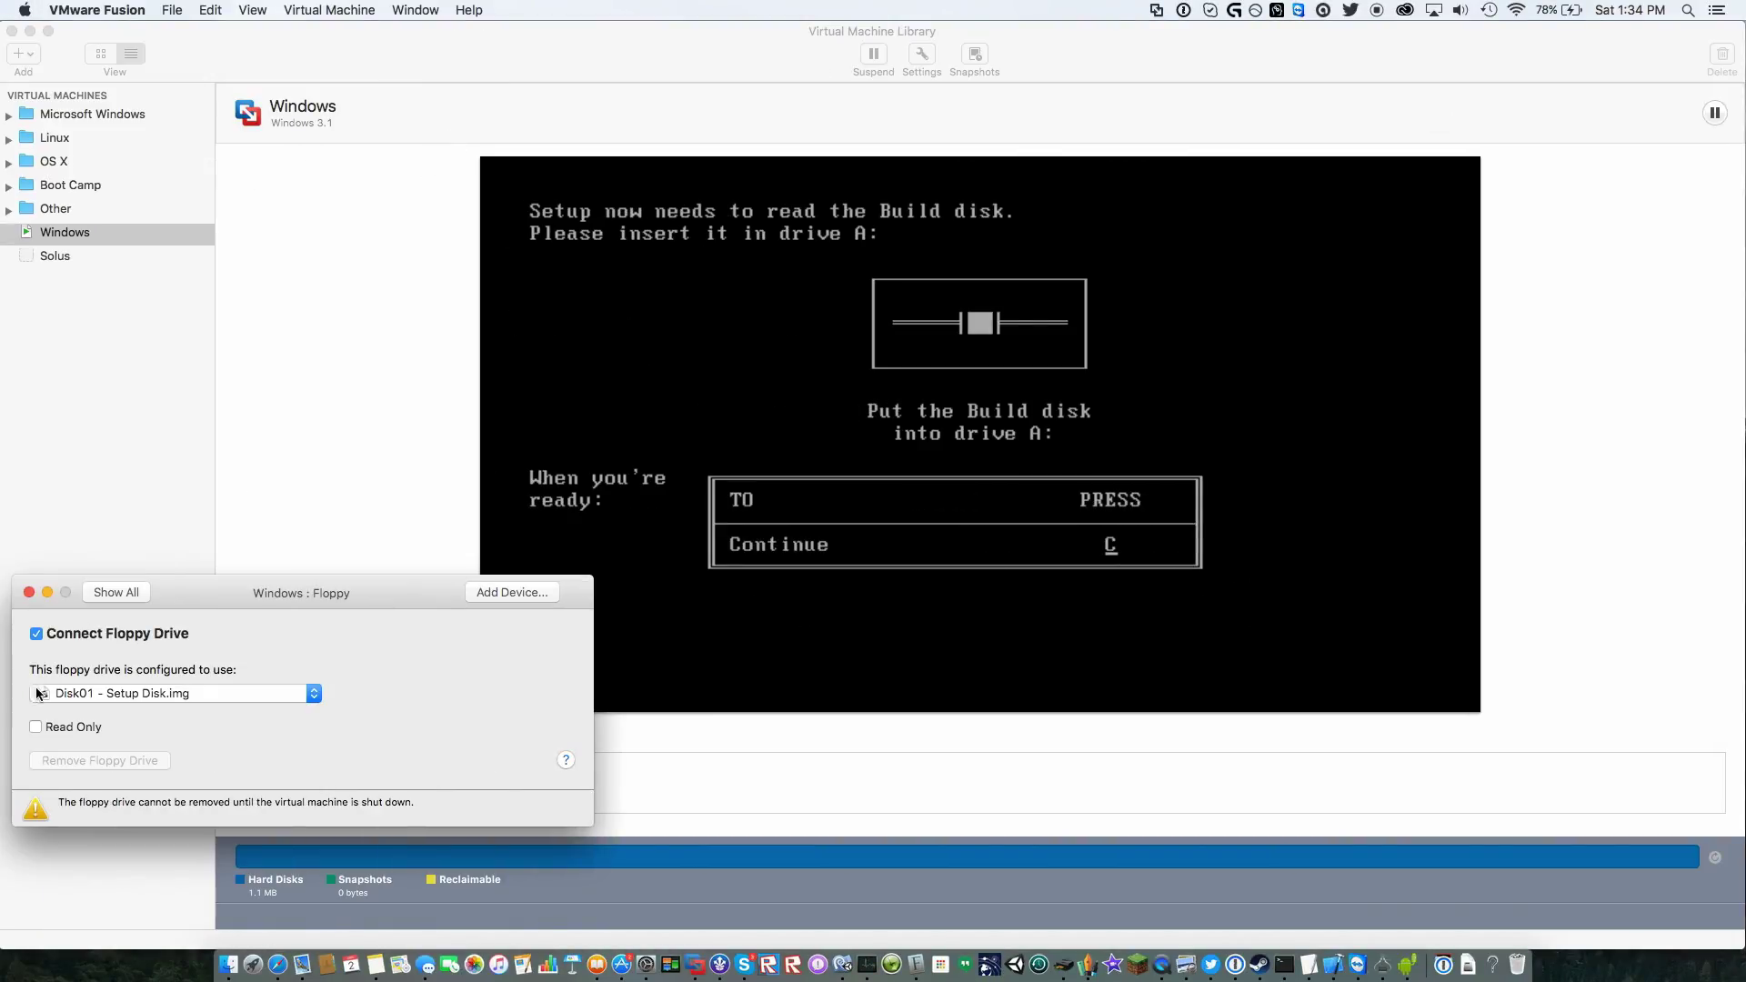
left_click(75, 693)
left_click(77, 723)
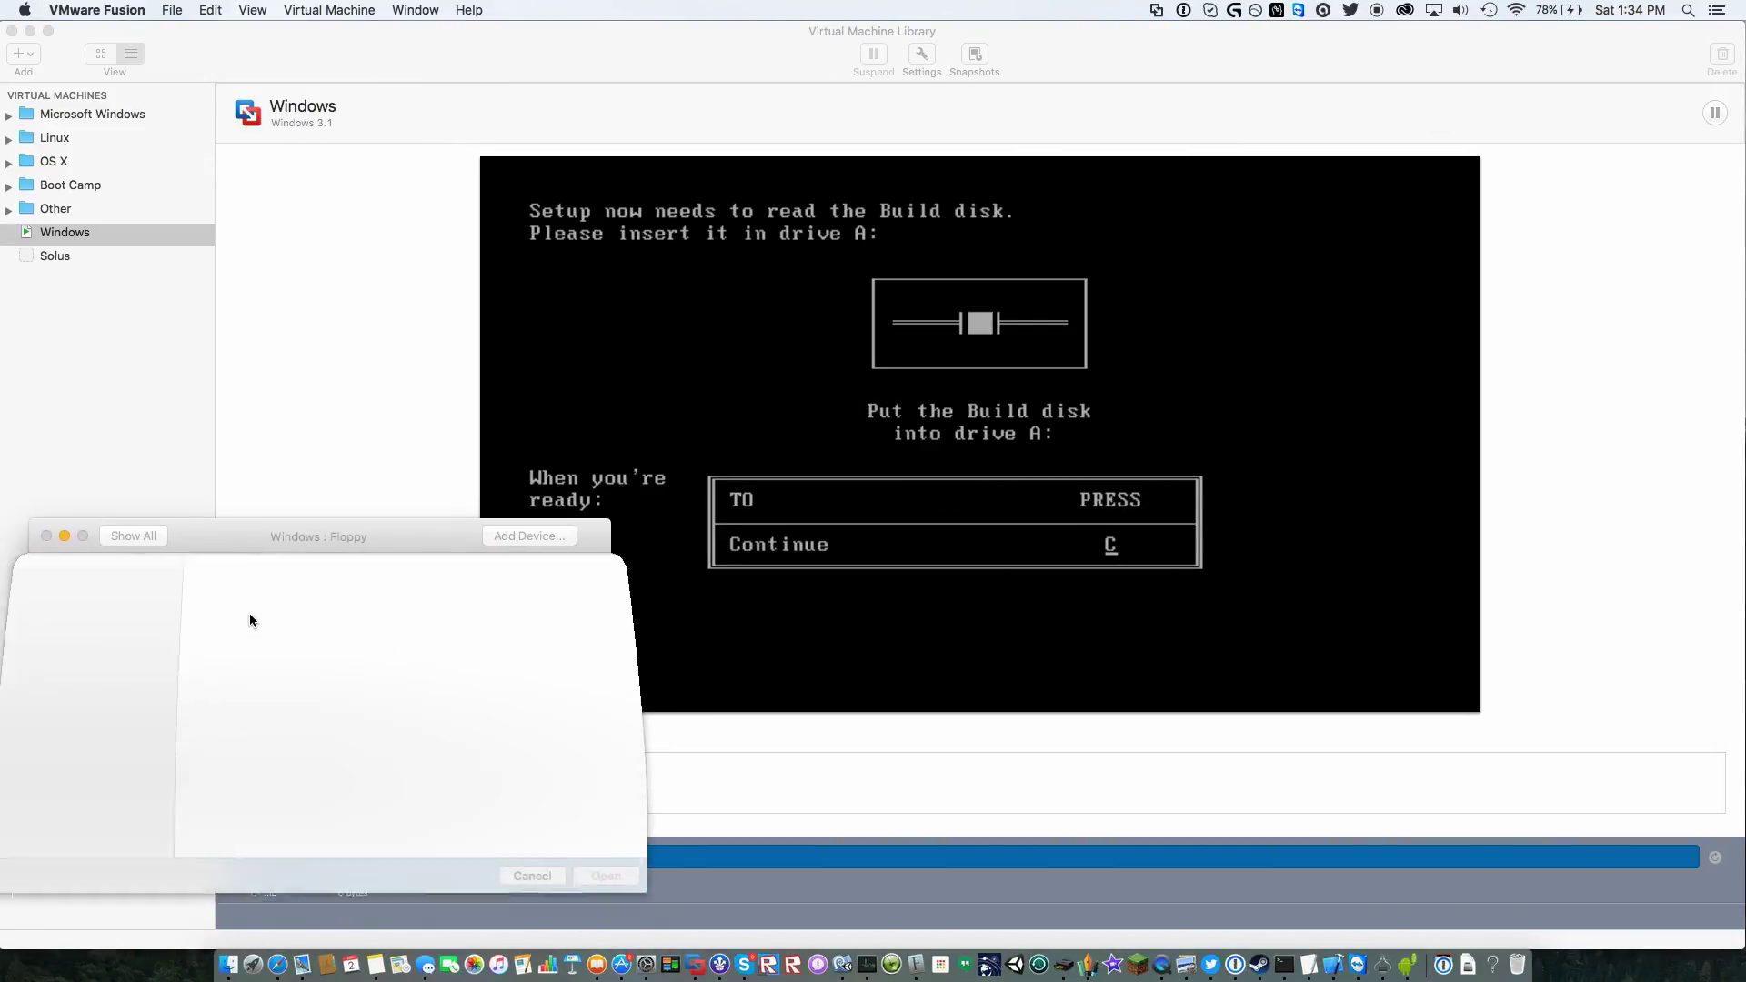
double_click(507, 644)
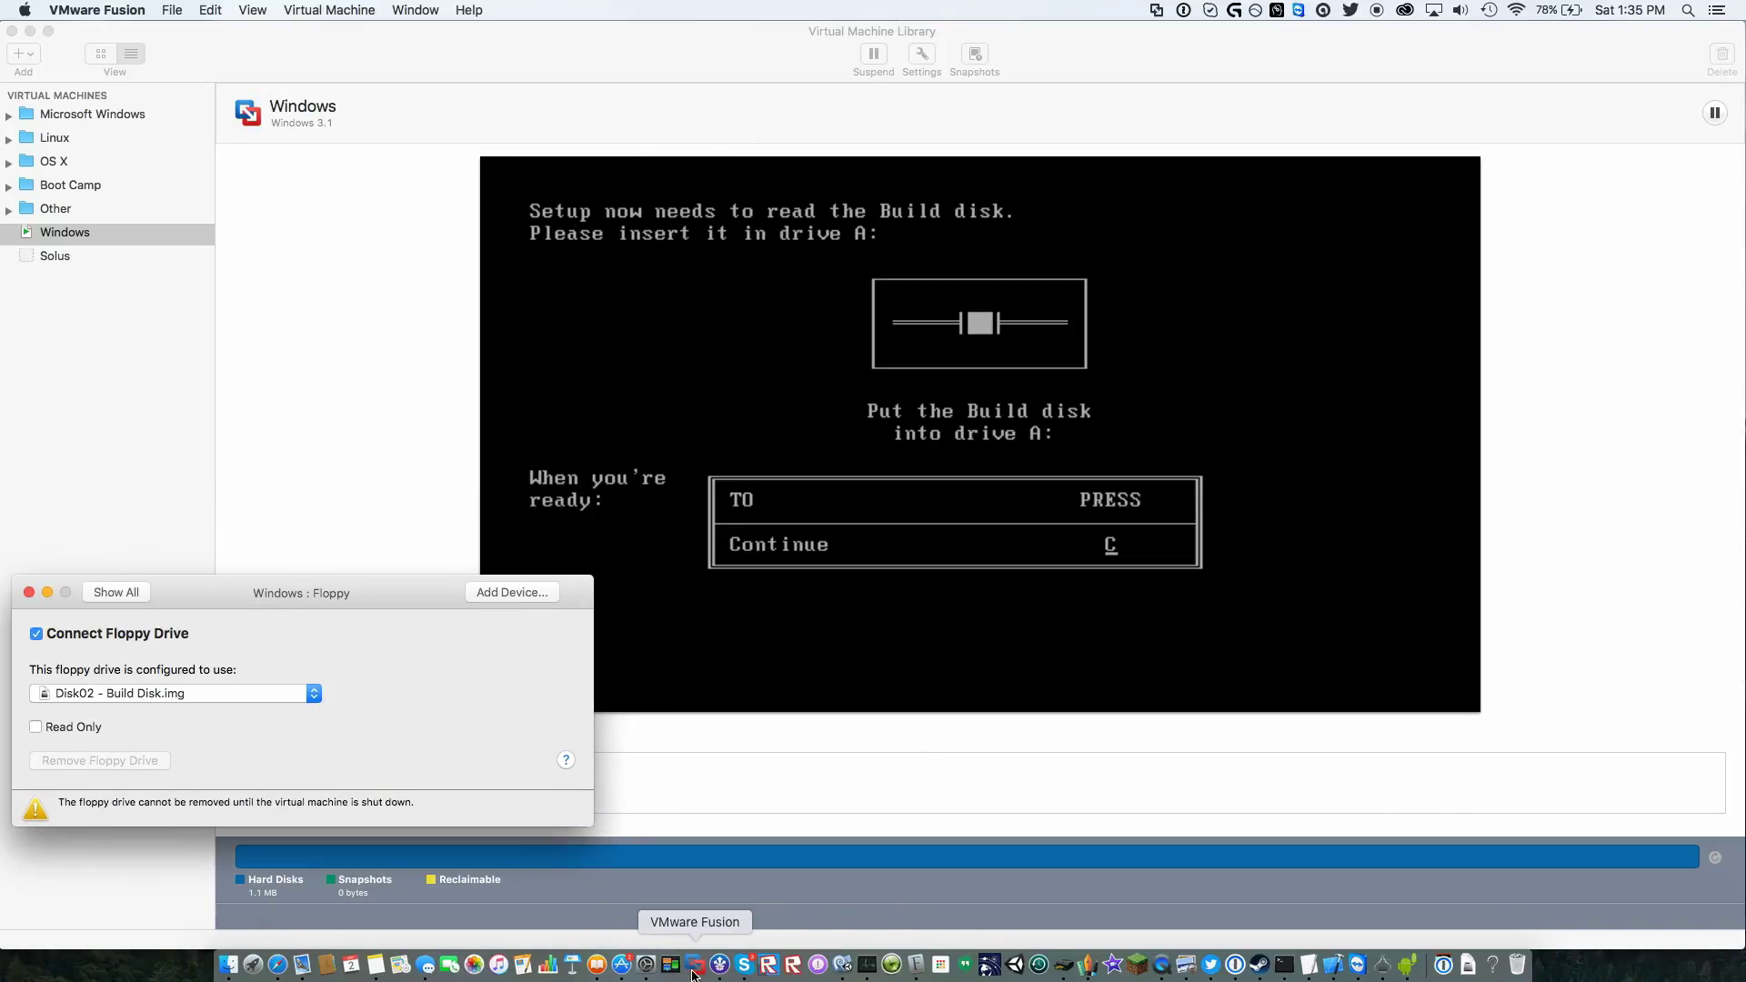
left_click(641, 965)
key("c")
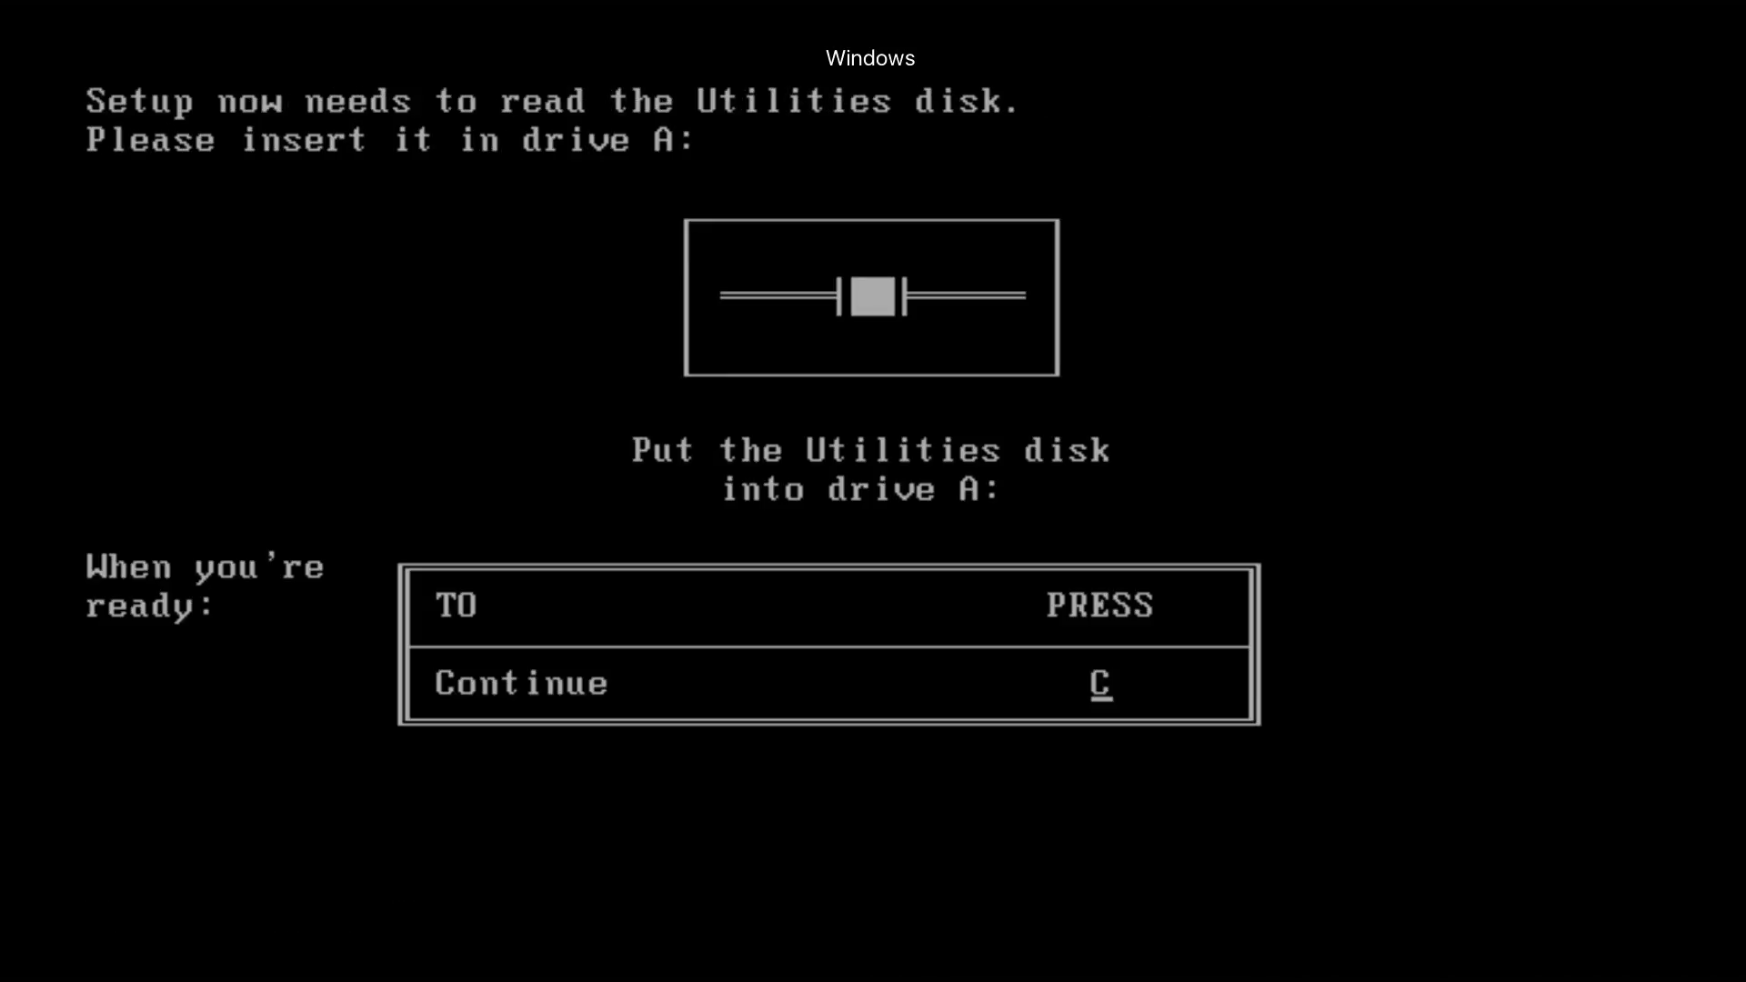
mouse_move(300, 11)
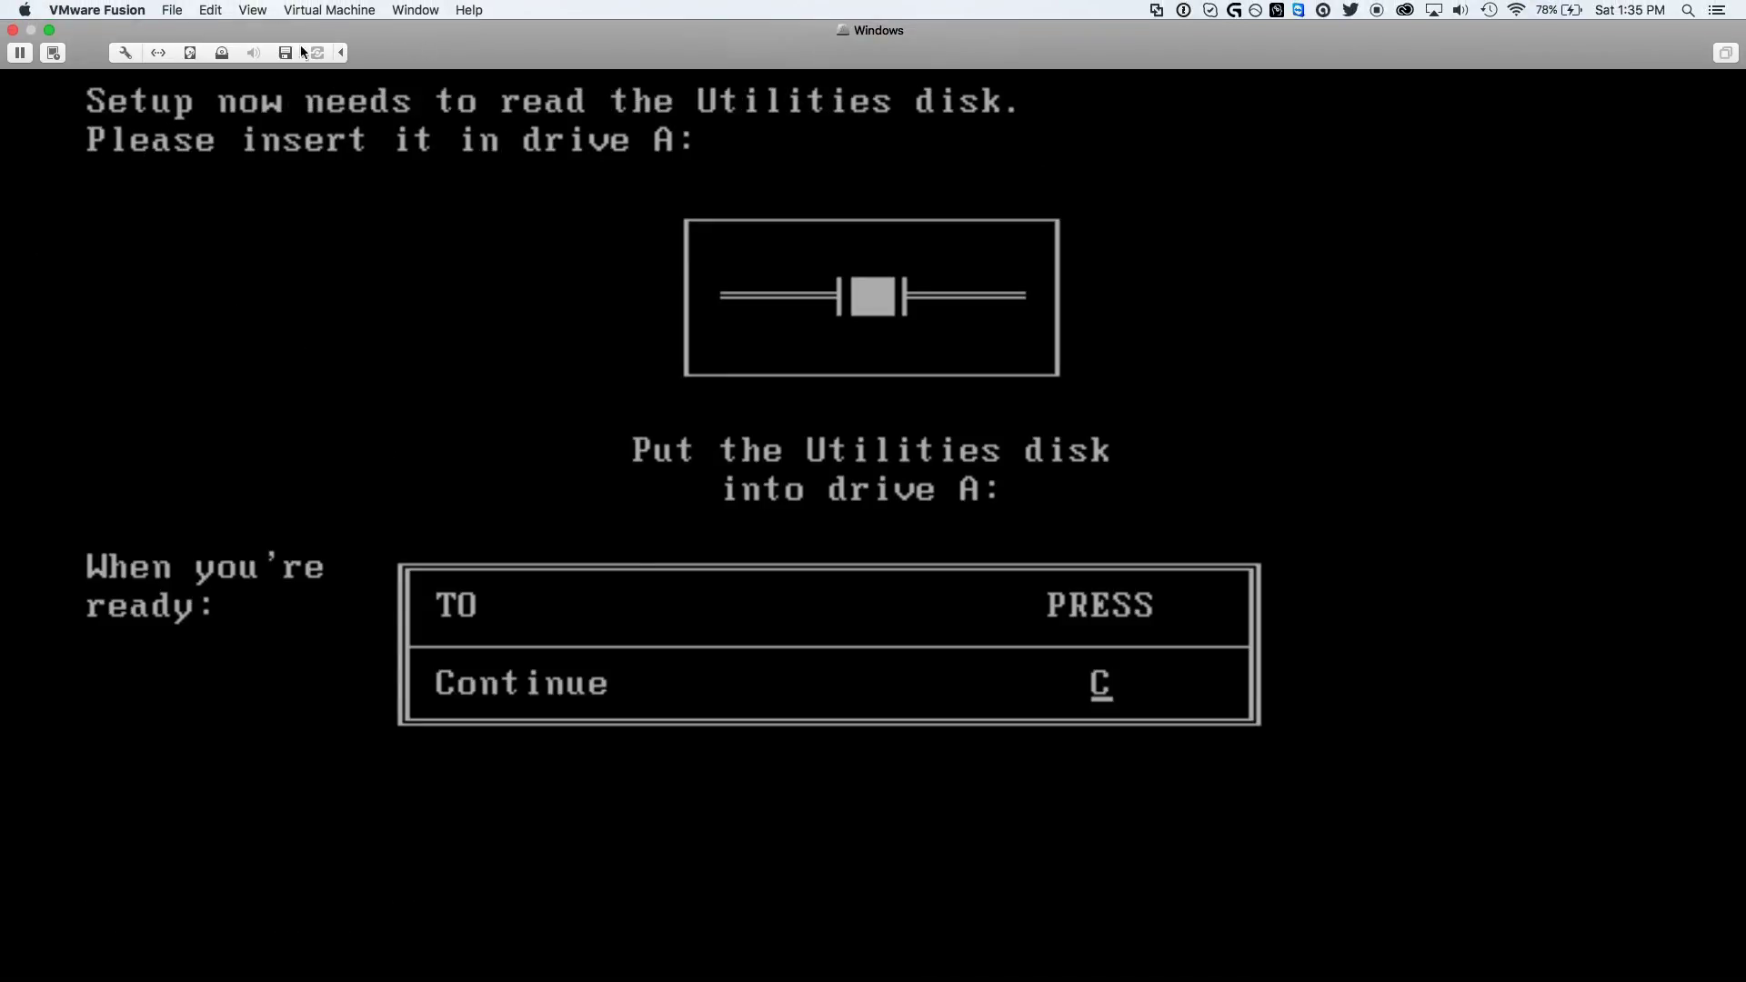
Step: Swap in Disk03 - Utilities Disk.img and continue Setup
left_click(284, 52)
left_click(338, 130)
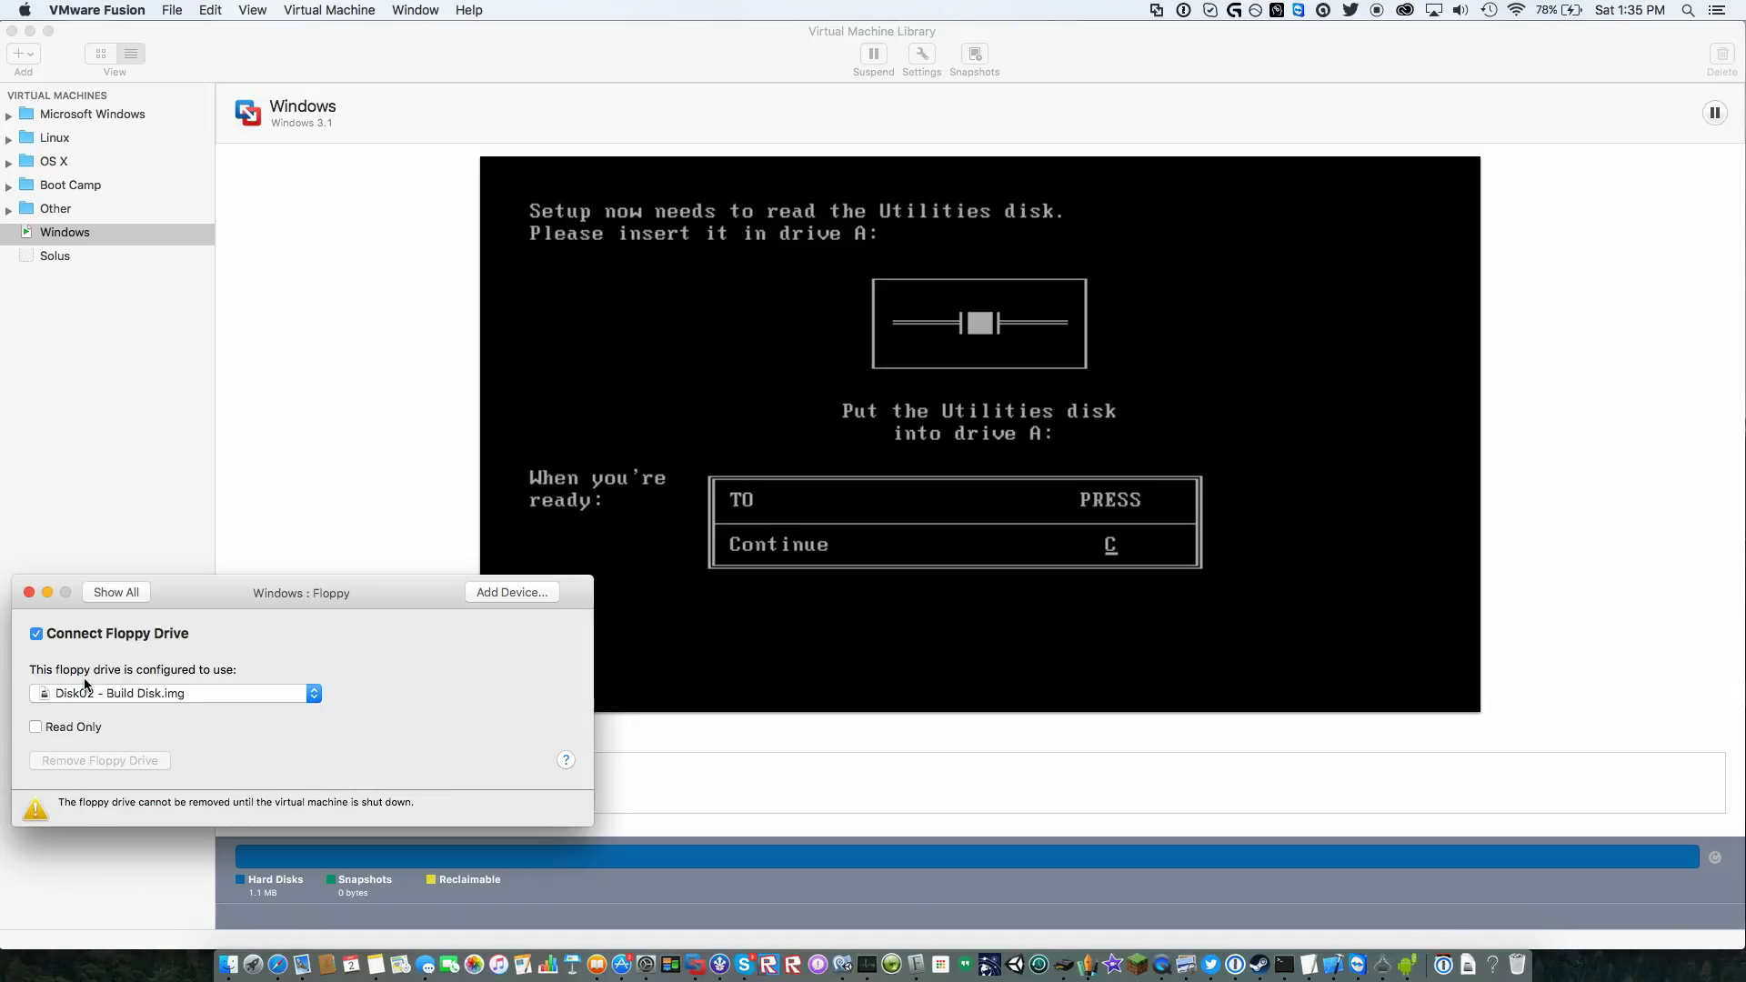
left_click(85, 686)
left_click(111, 732)
left_click(105, 690)
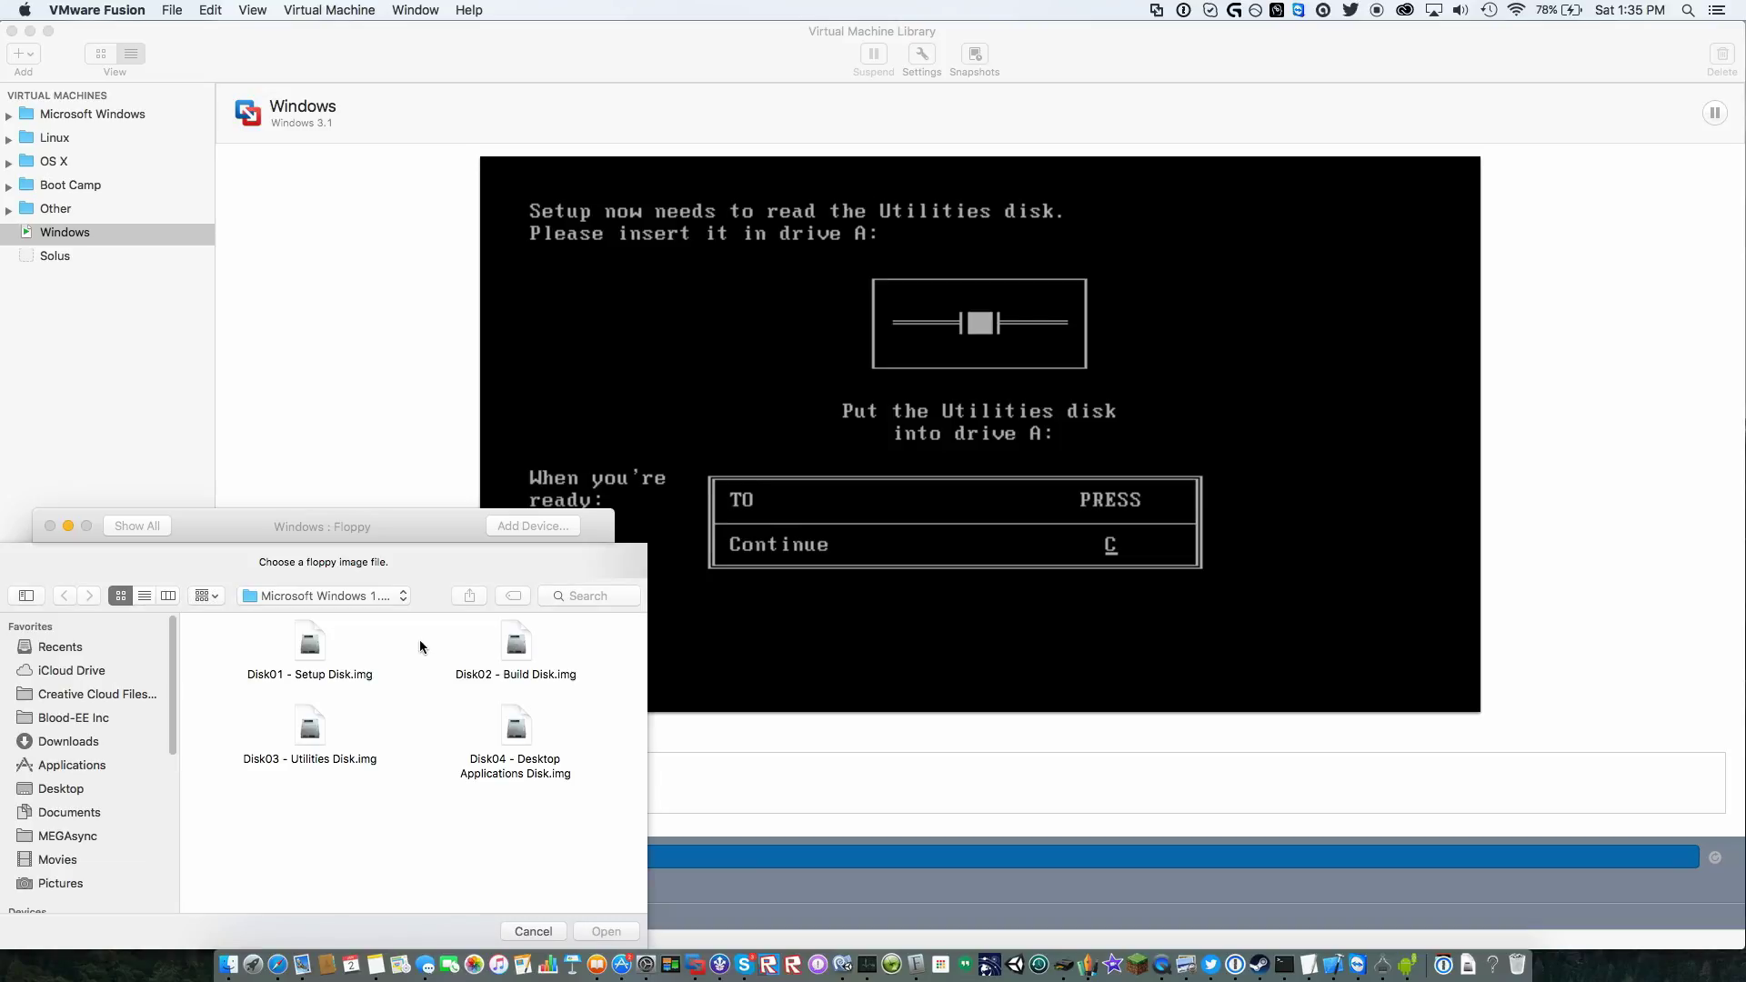
double_click(308, 721)
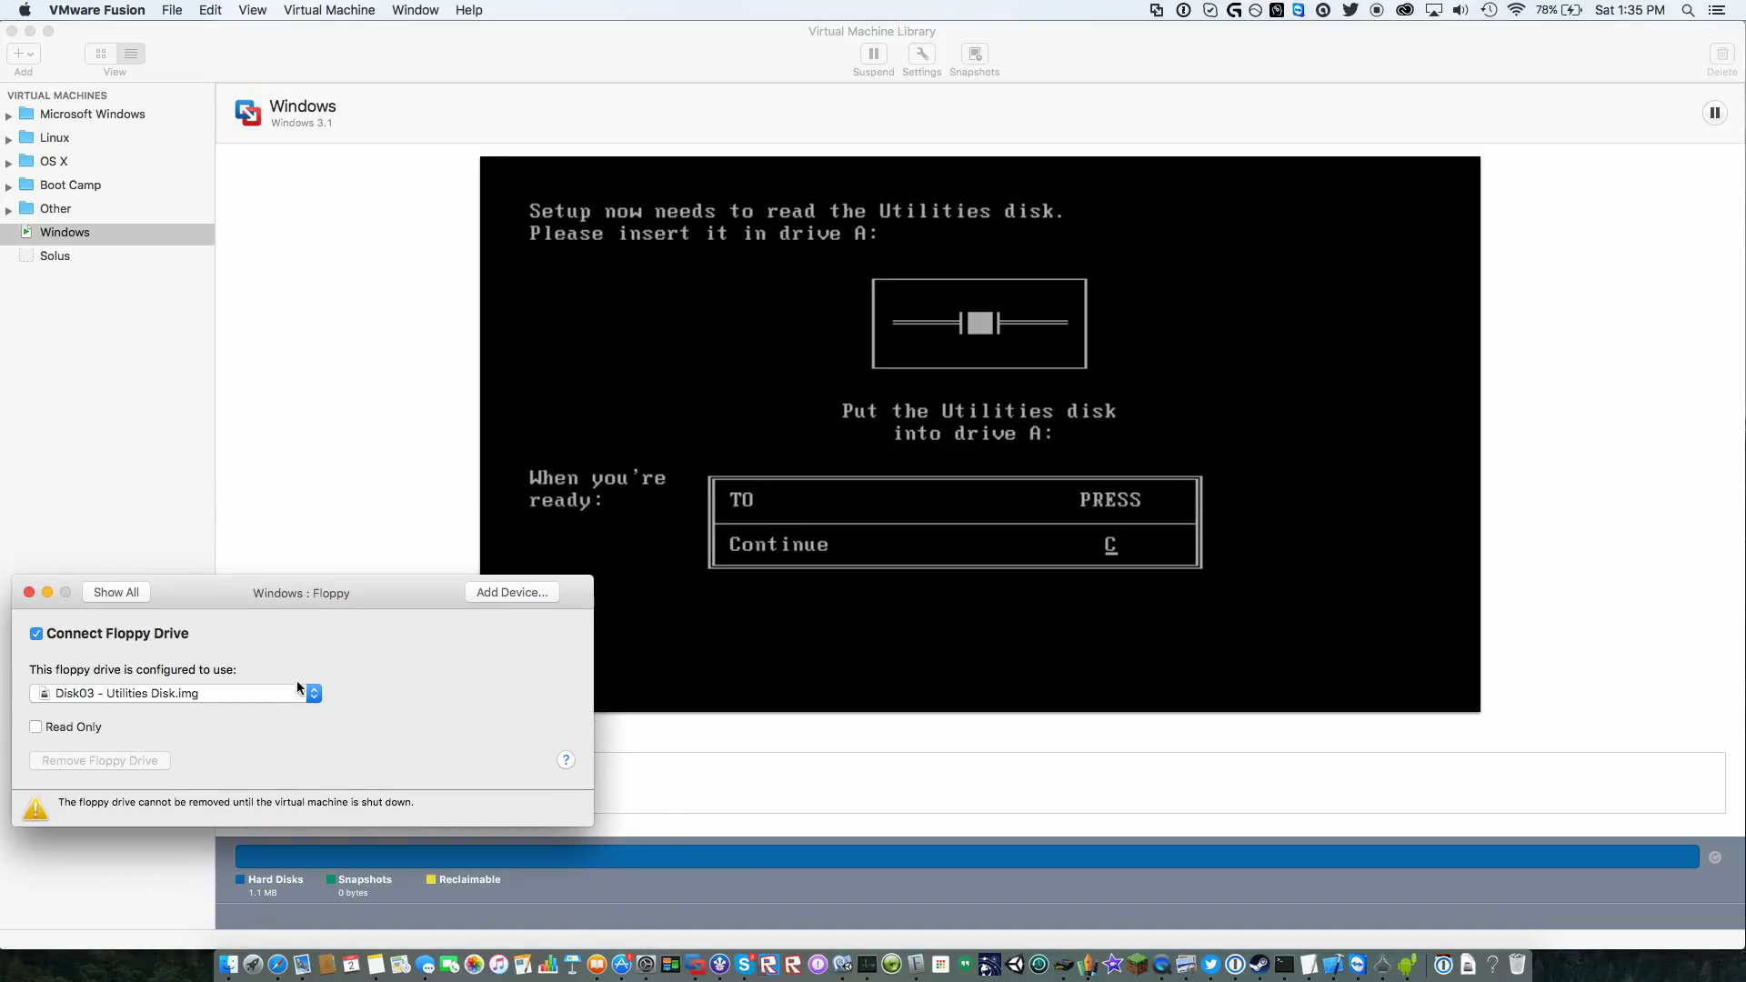
key("c")
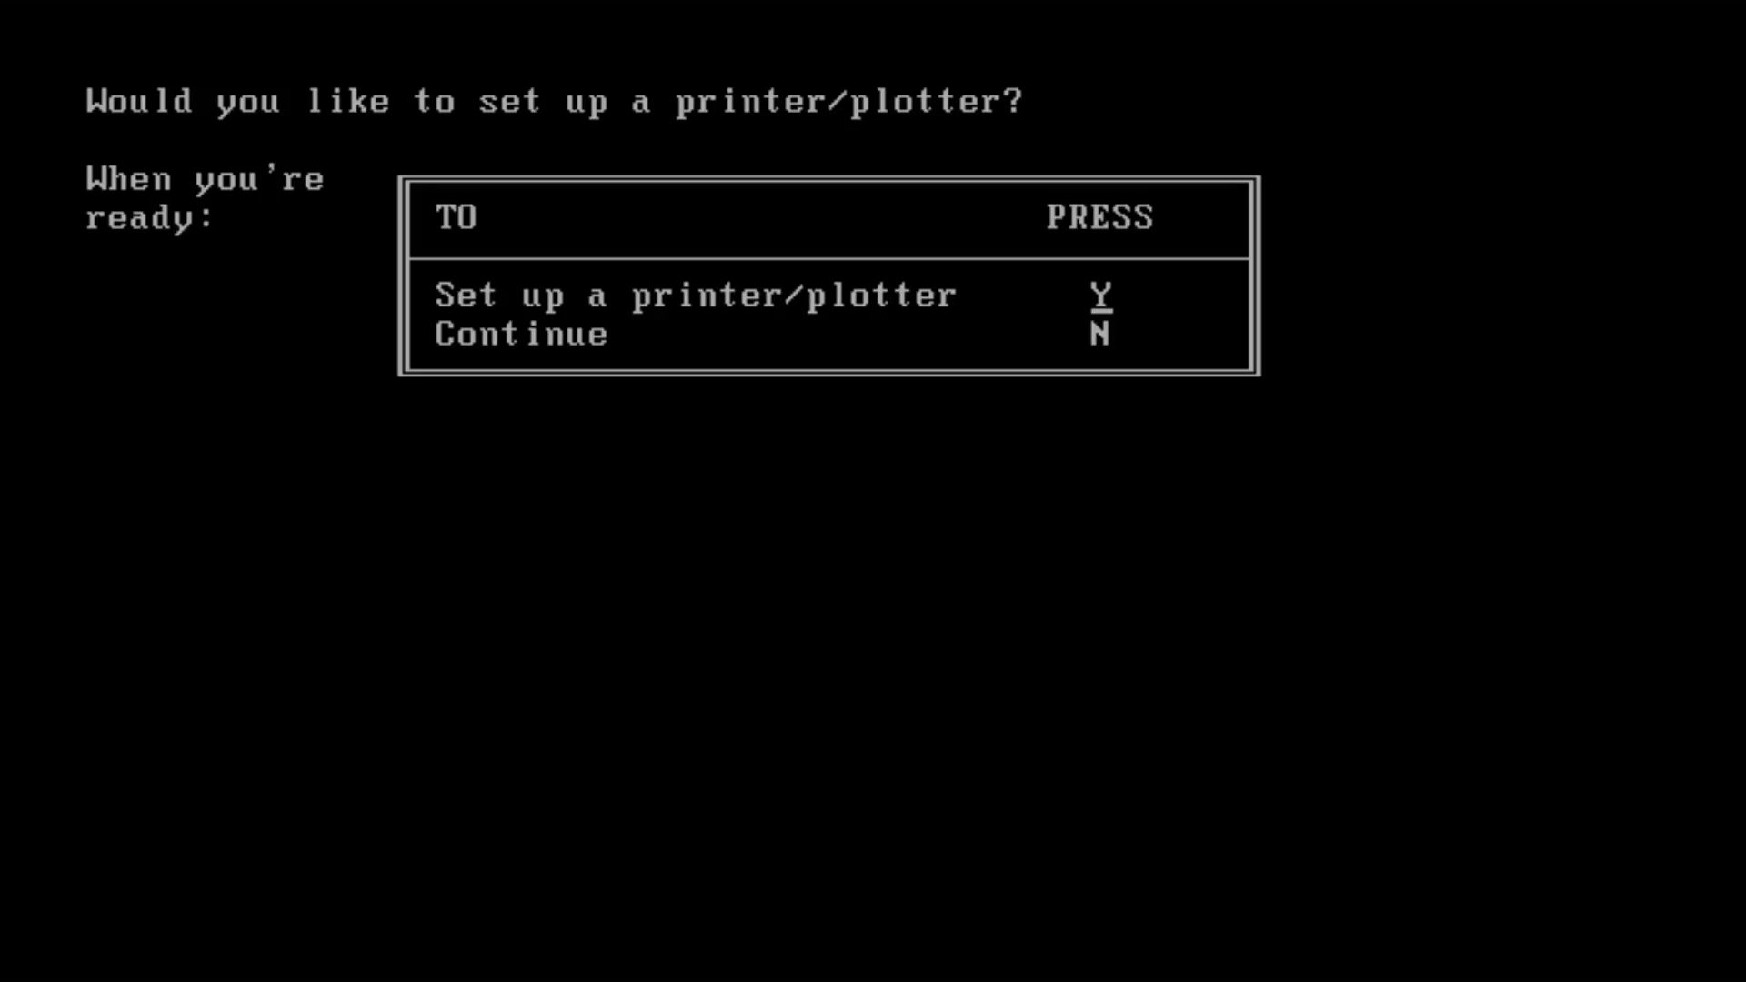
Step: Skip printer/plotter setup with N and bring Floppy Settings forward
key("n")
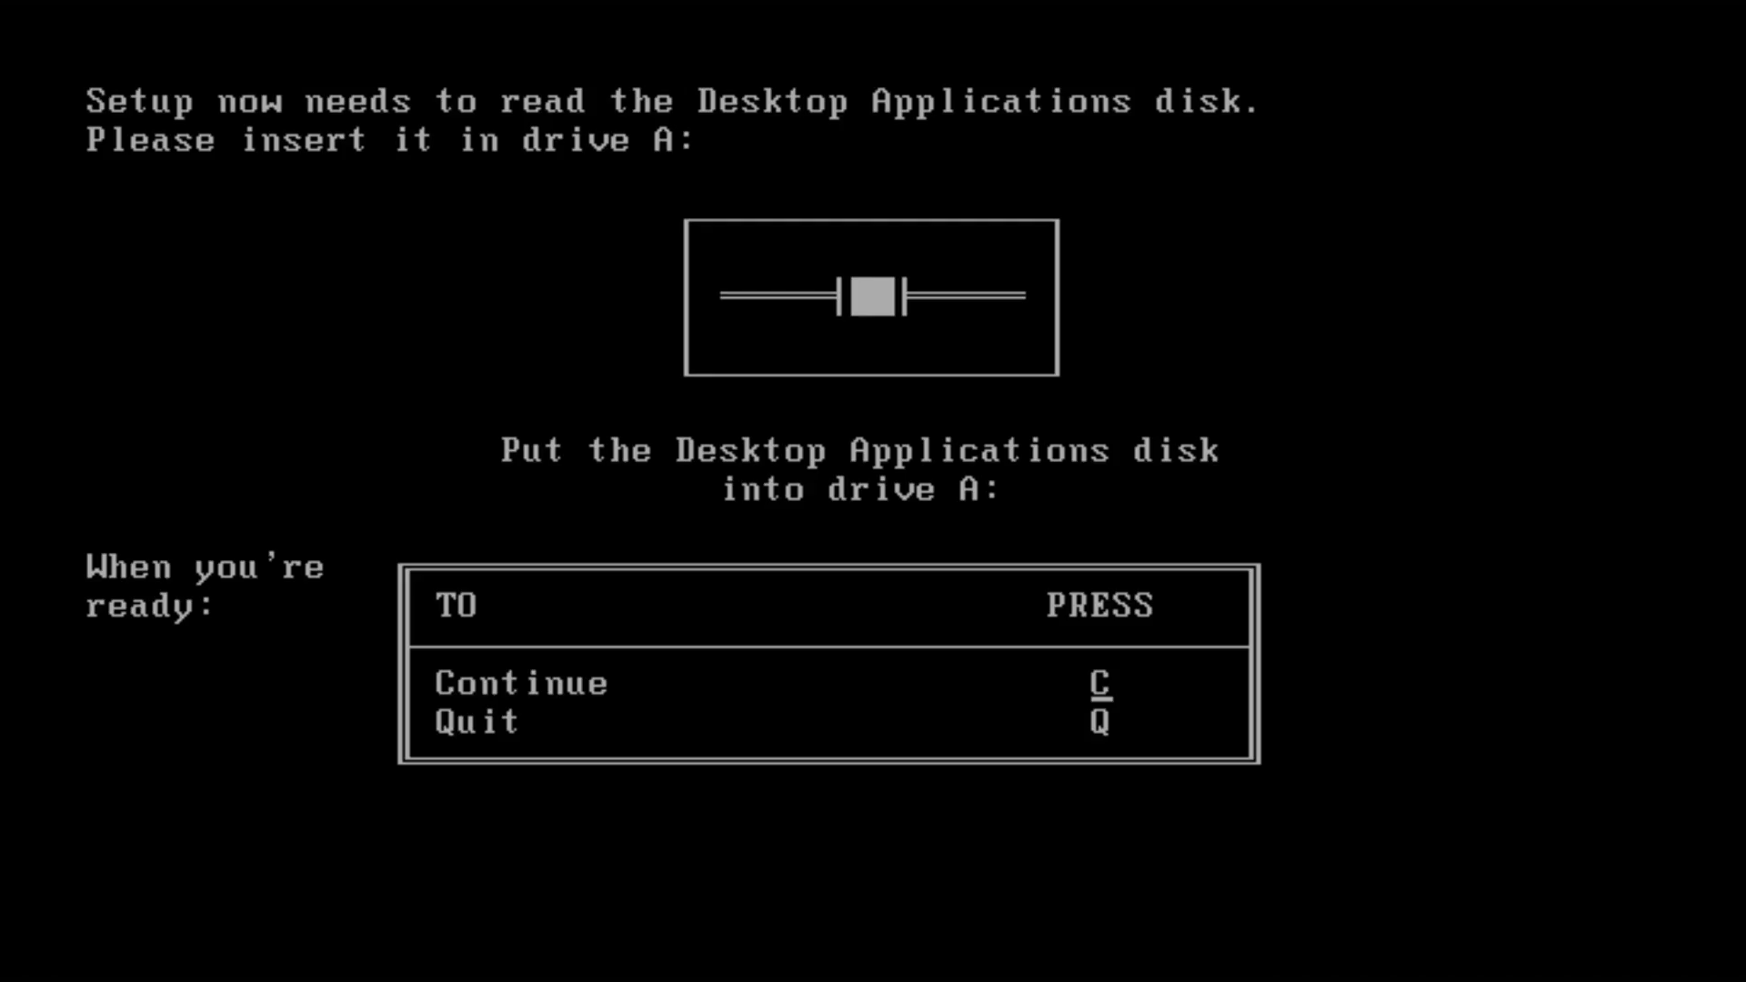
key("ctrl+Up")
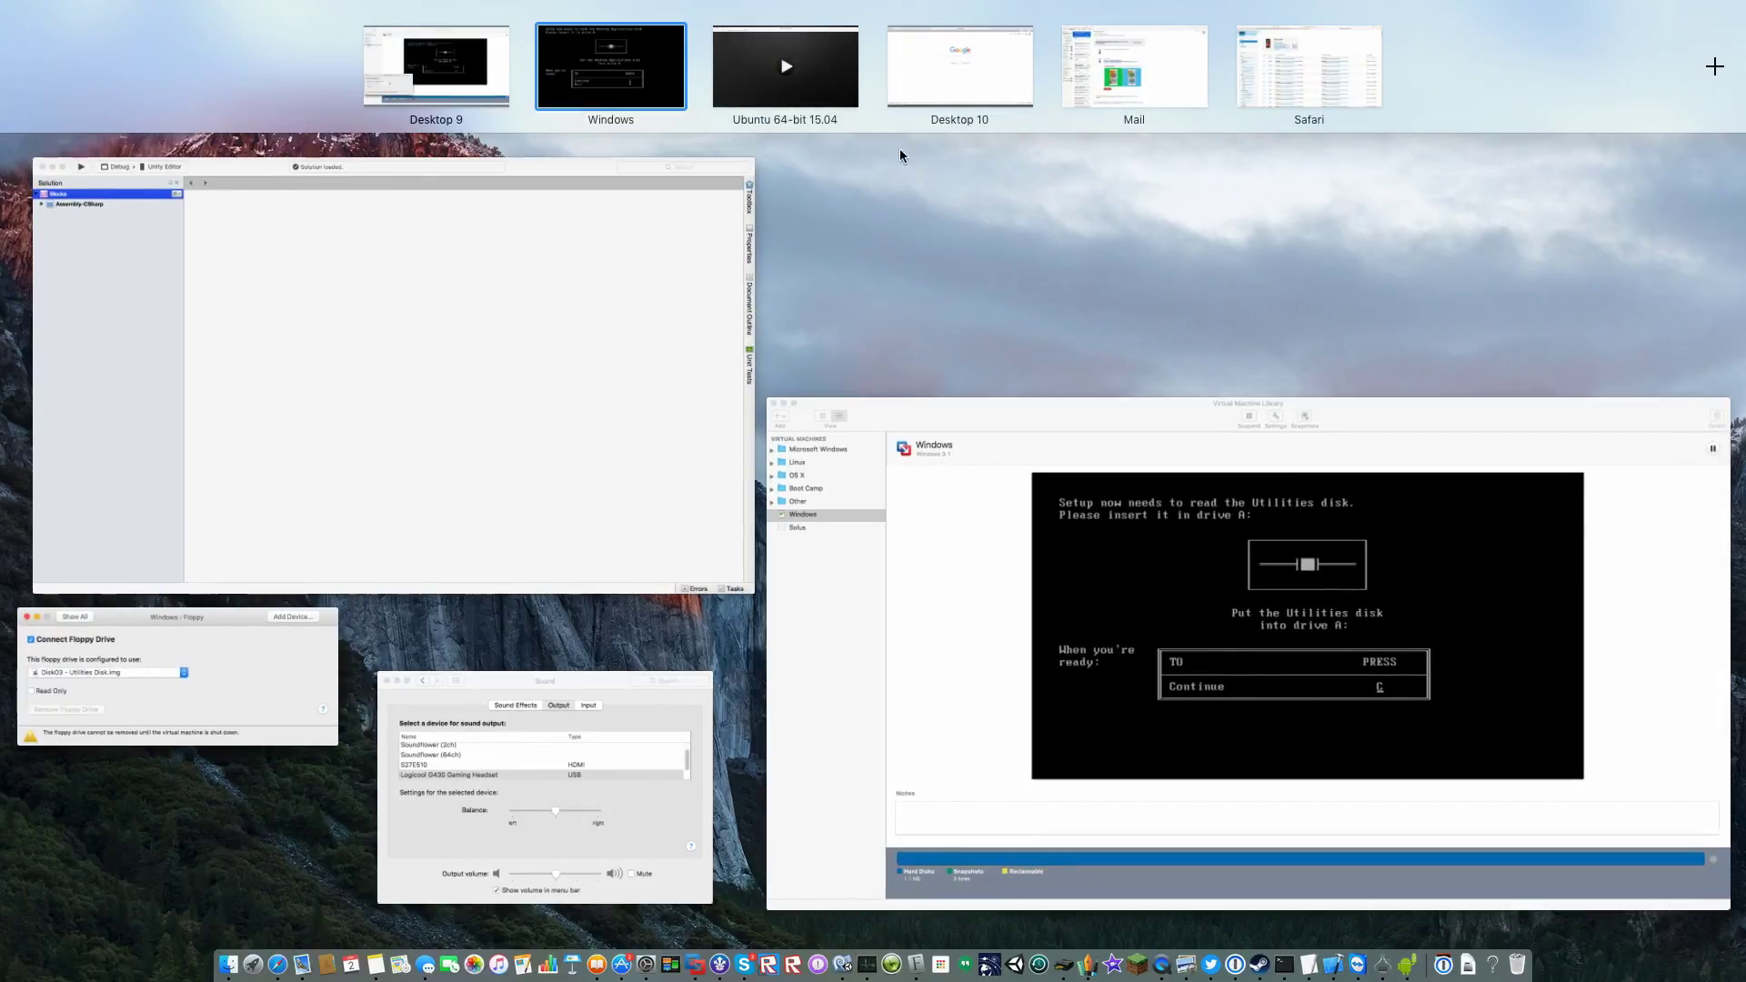
left_click(288, 643)
Step: Load Disk04 - Desktop Applications Disk.img and continue Setup in the VM
left_click(204, 693)
left_click(209, 726)
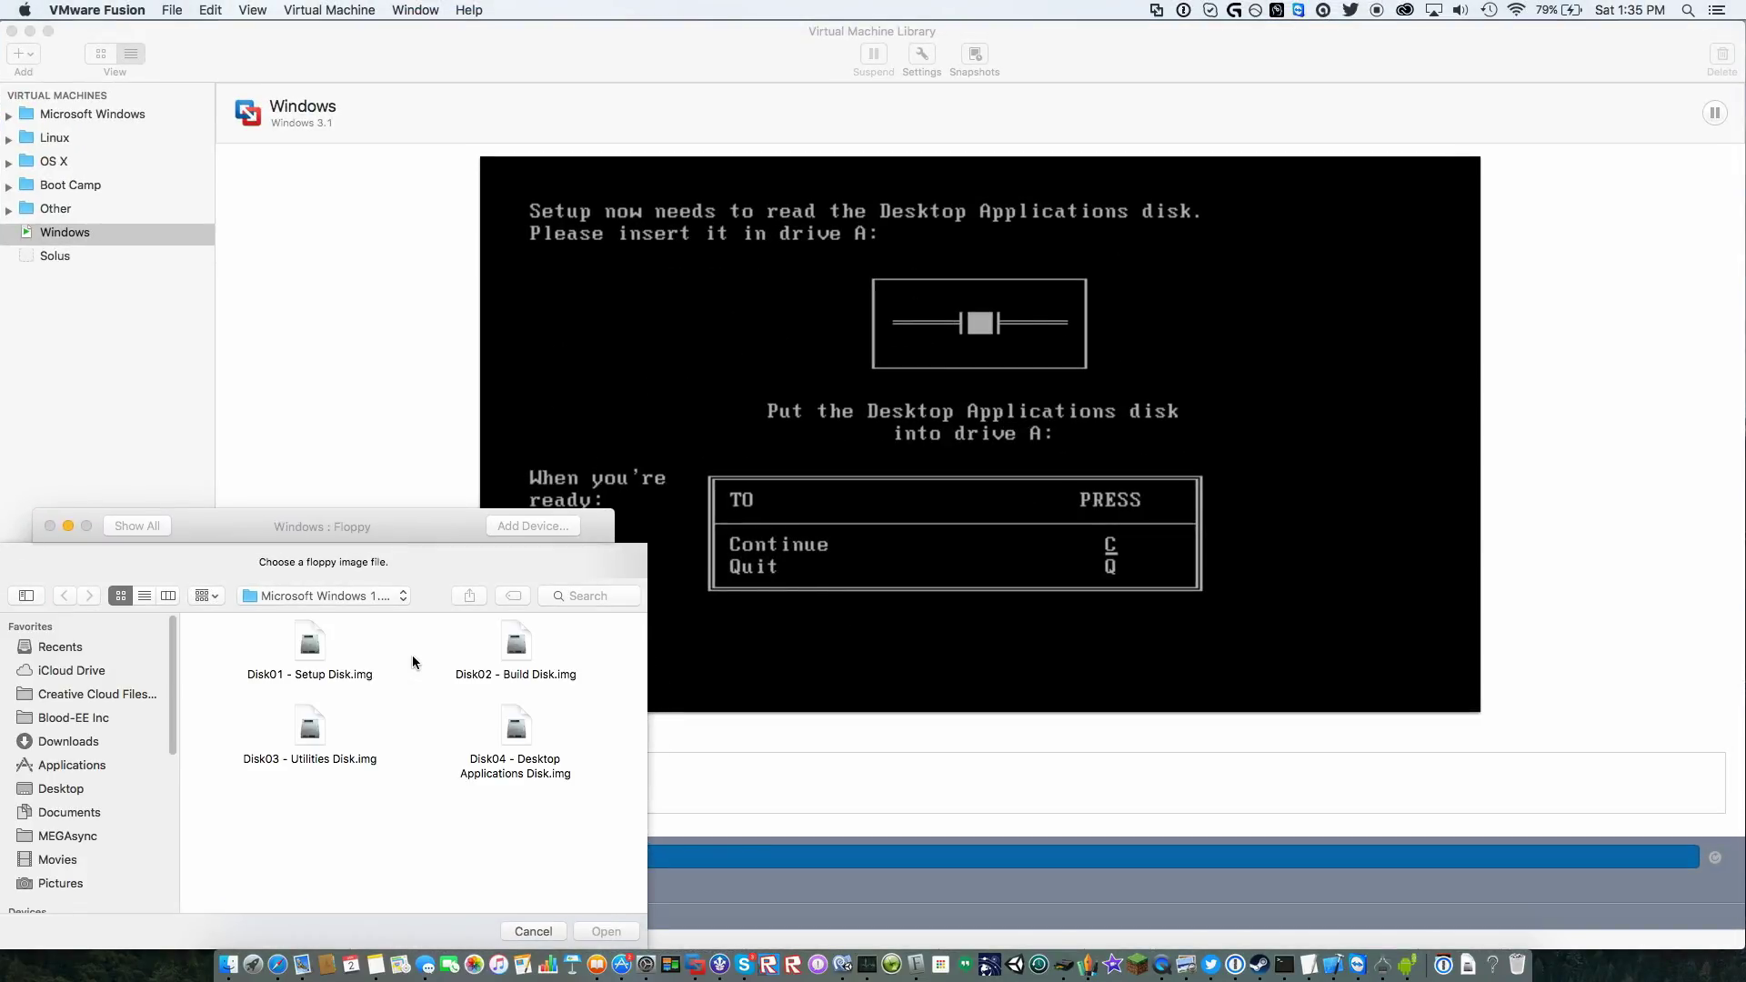
double_click(515, 741)
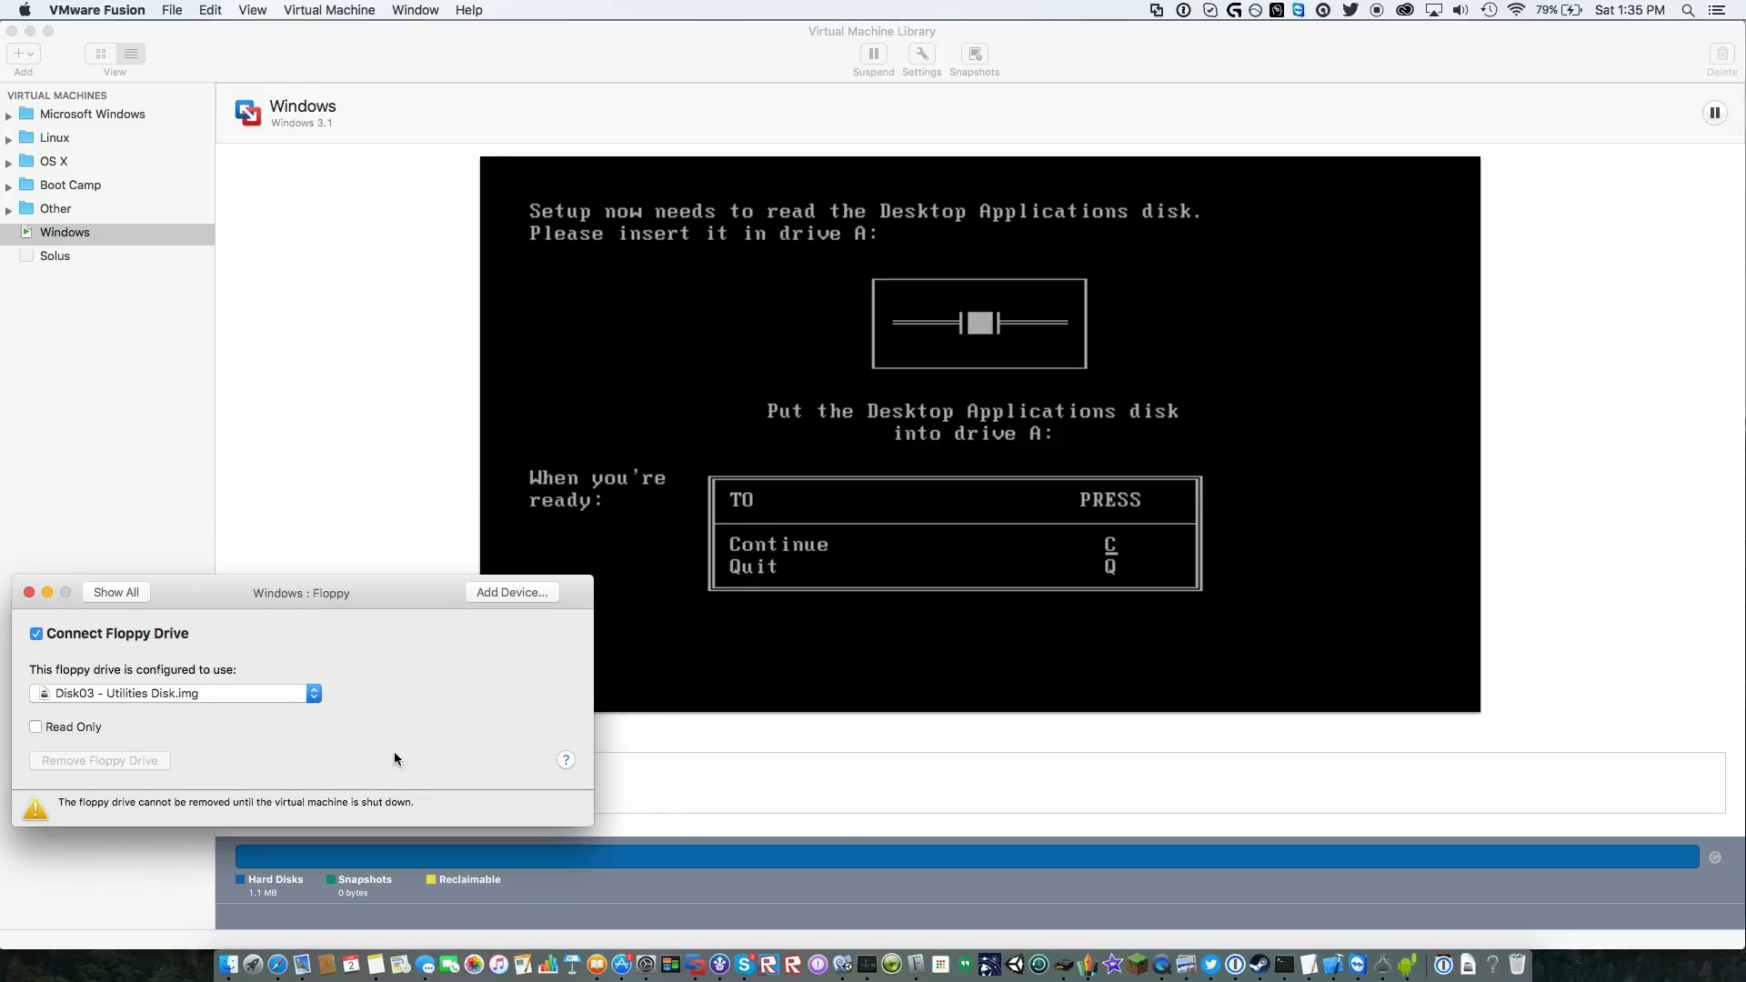
key("ctrl+Up")
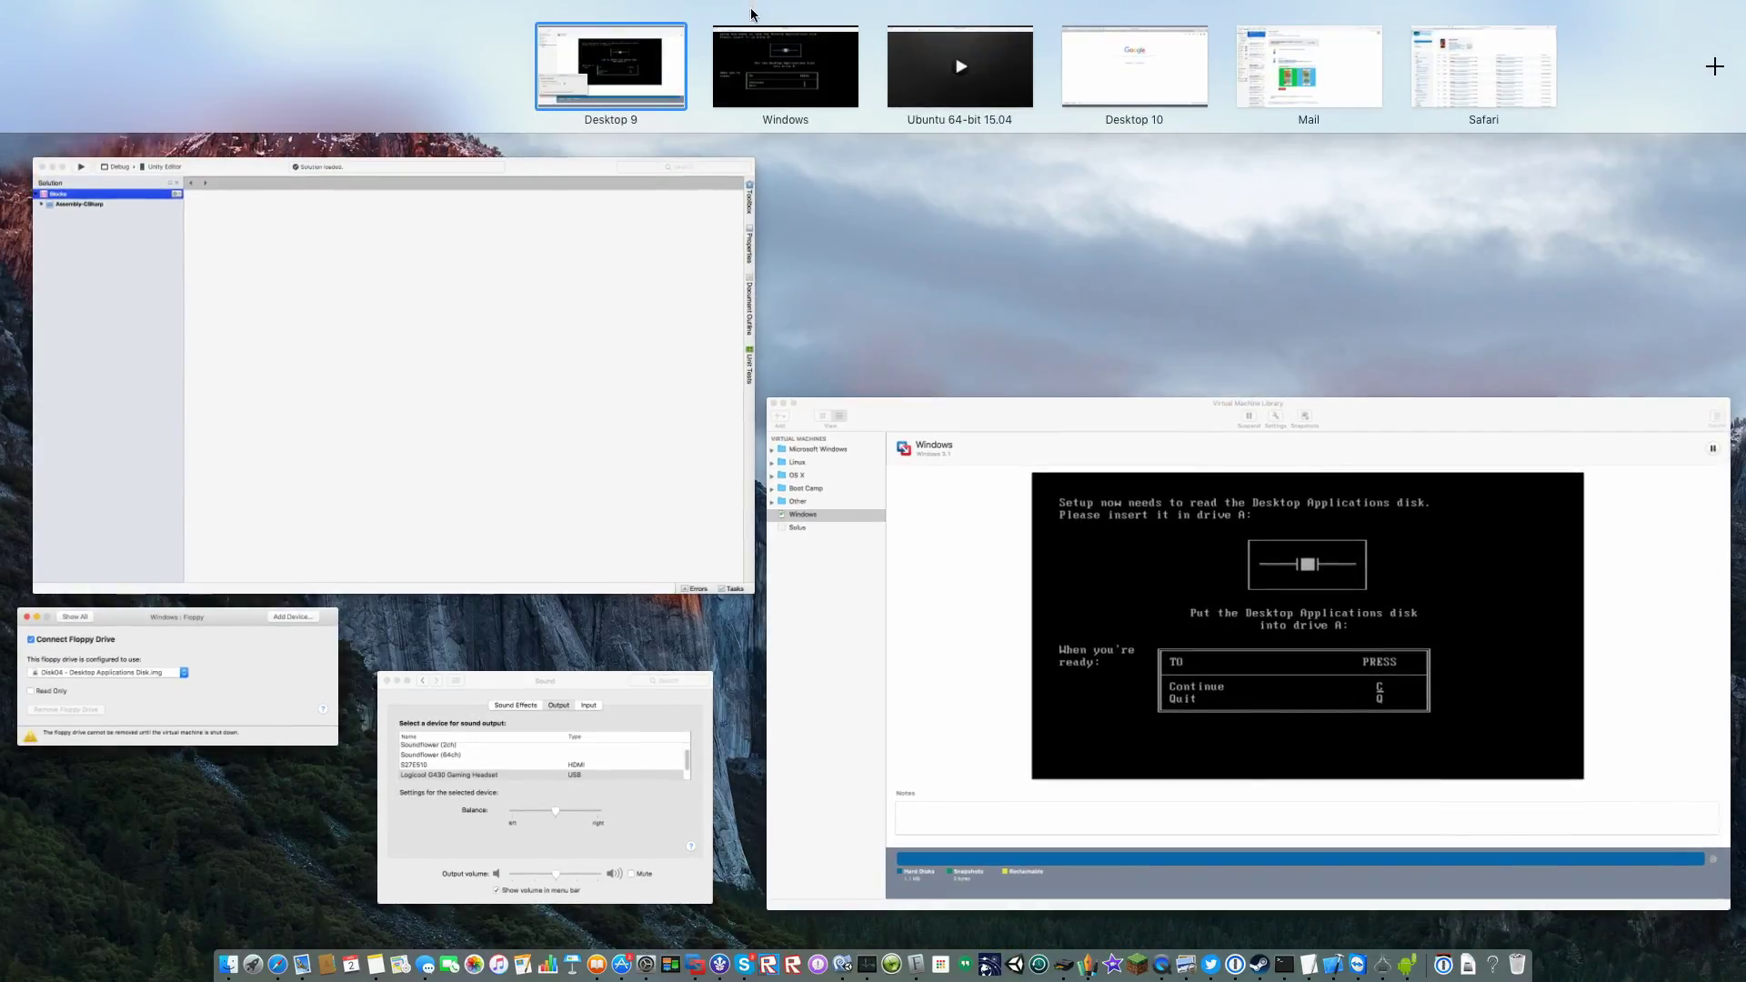
left_click(753, 54)
key("c")
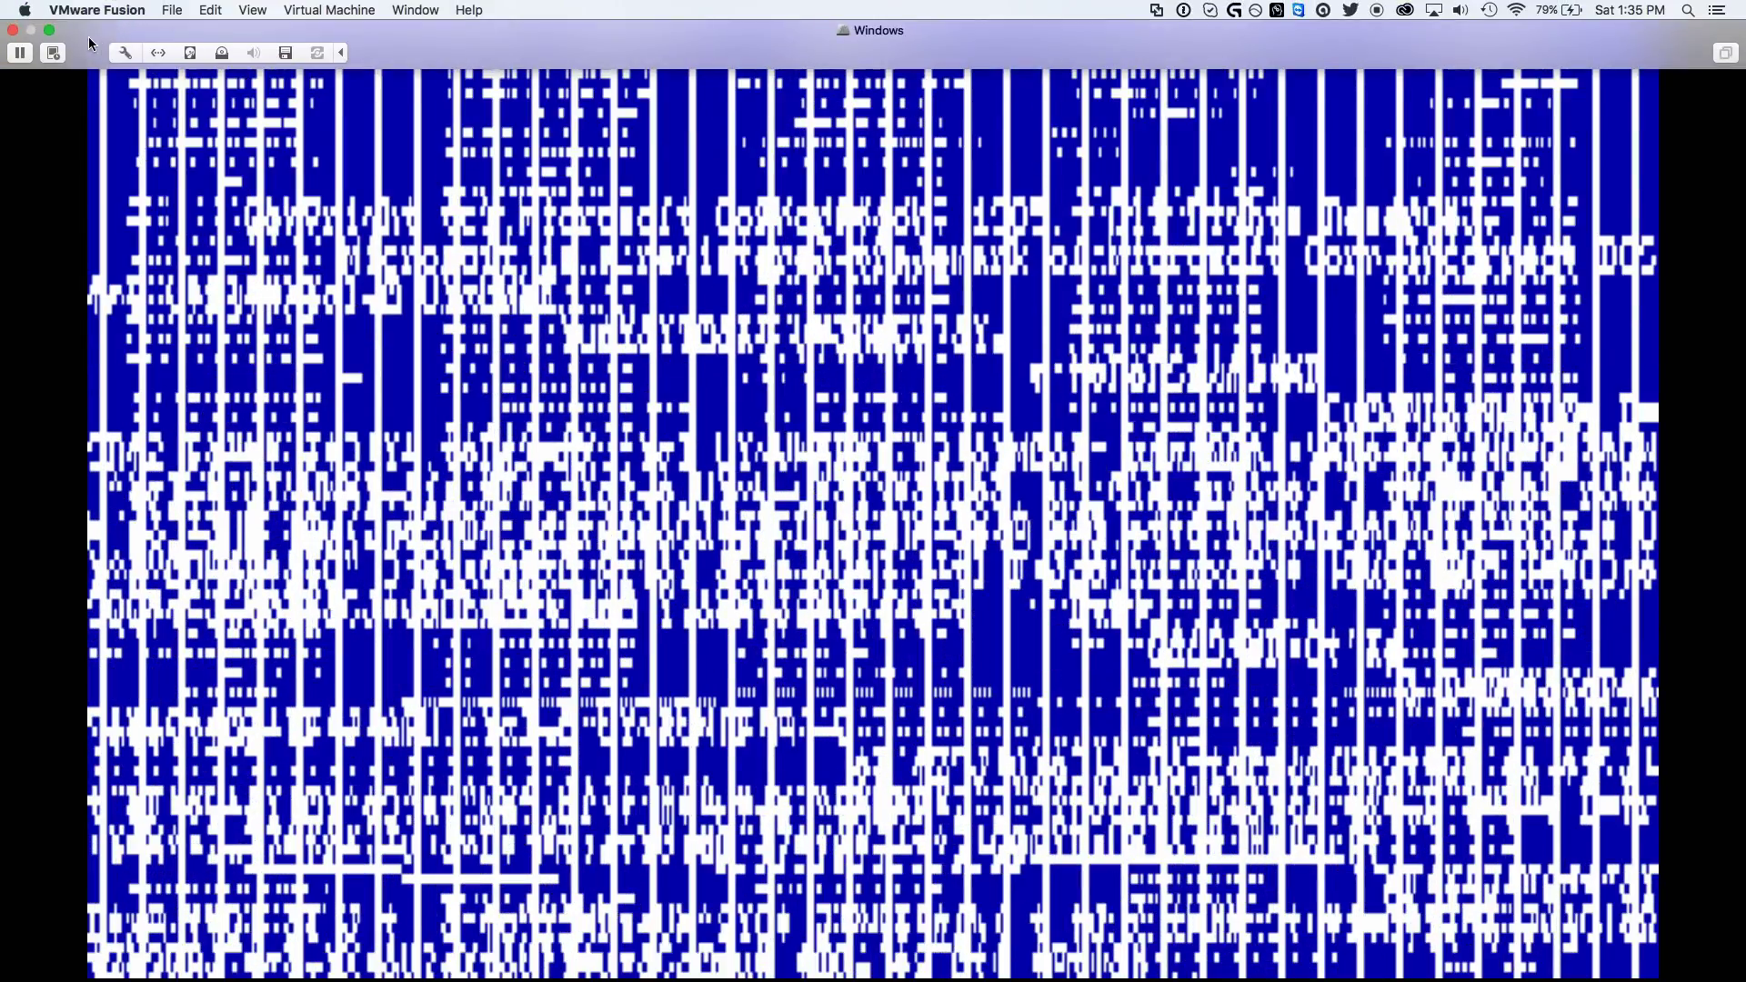
Step: Exit full screen to show the MS-DOS Executive listing of C:\WINDOWS in a window
left_click(51, 30)
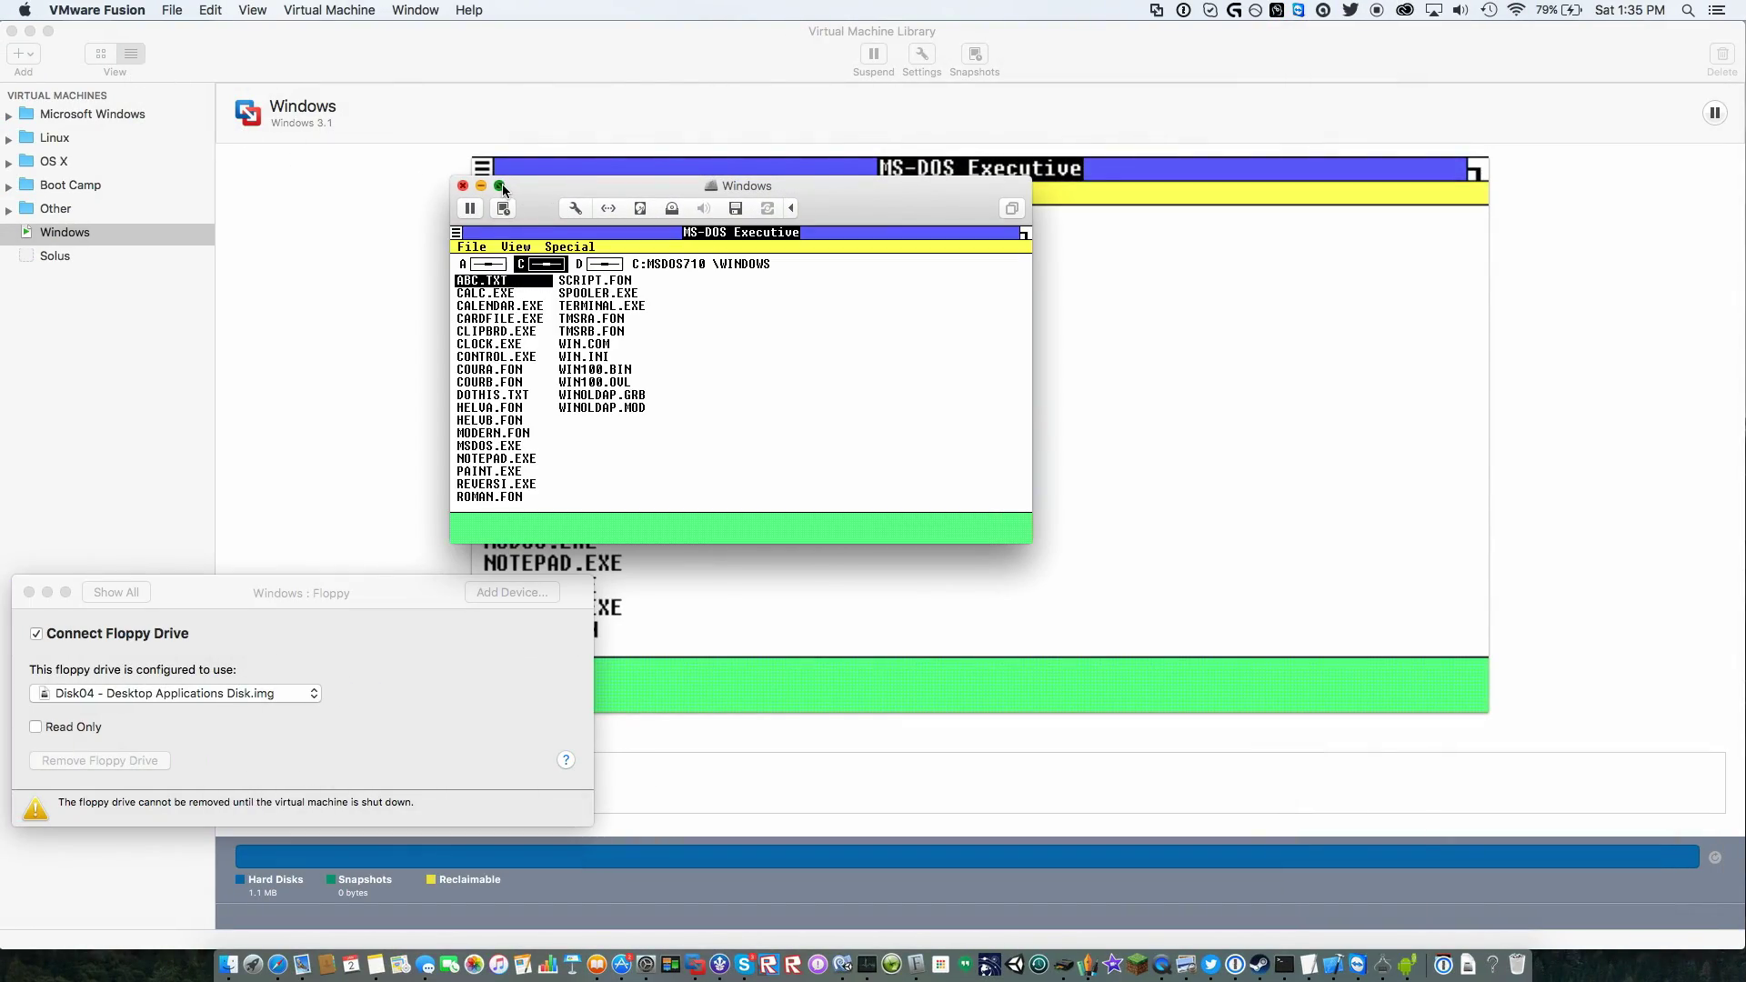
Step: Show the VM full screen and move the file-list selection down to CLIPBRD.EXE
left_click(503, 186)
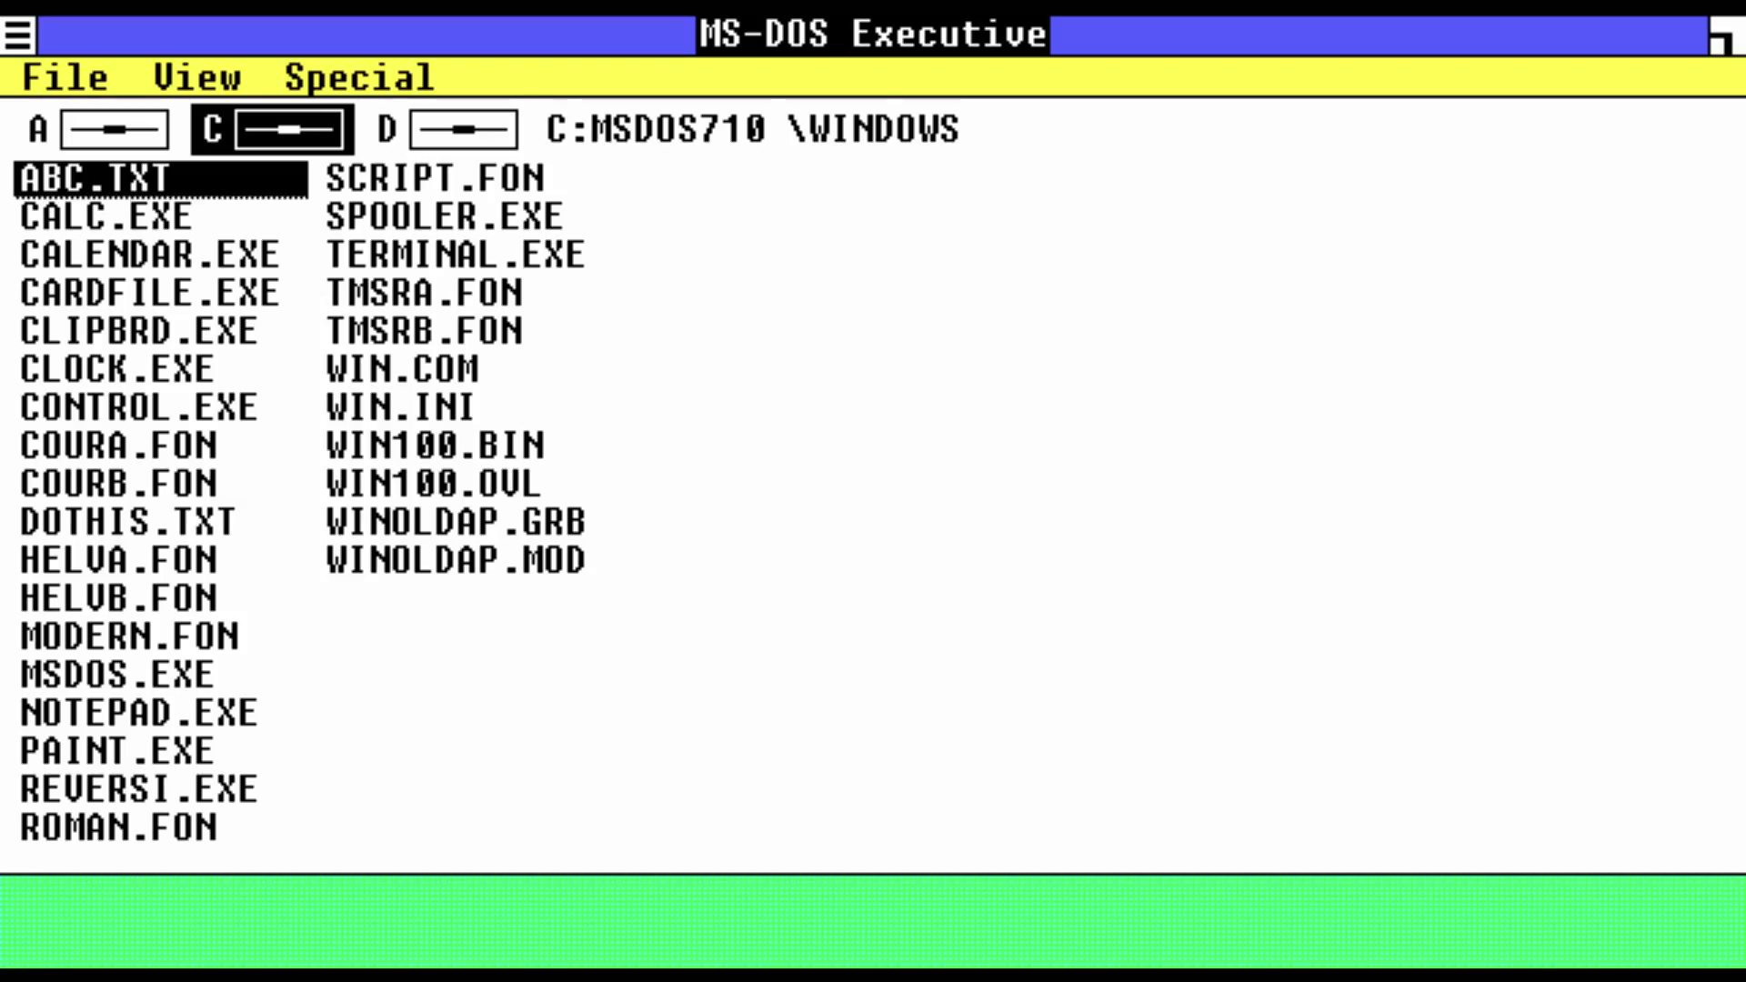
key("Down")
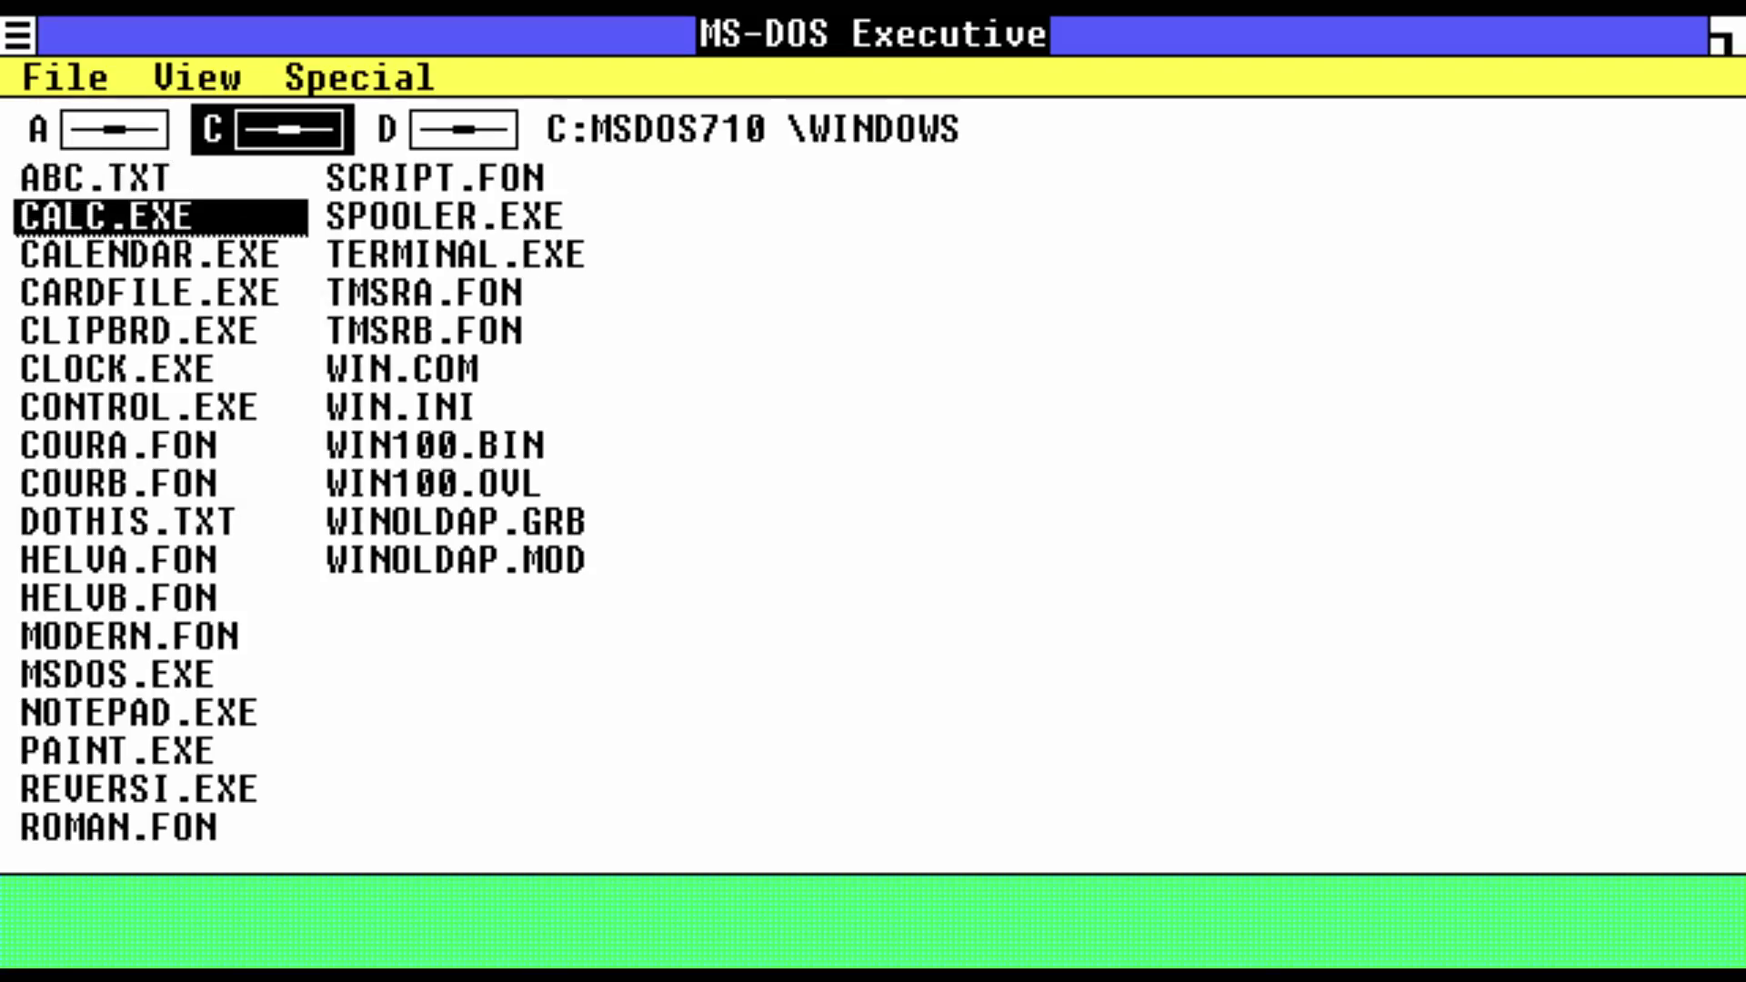
key("Down")
key("Down")
key("Down")
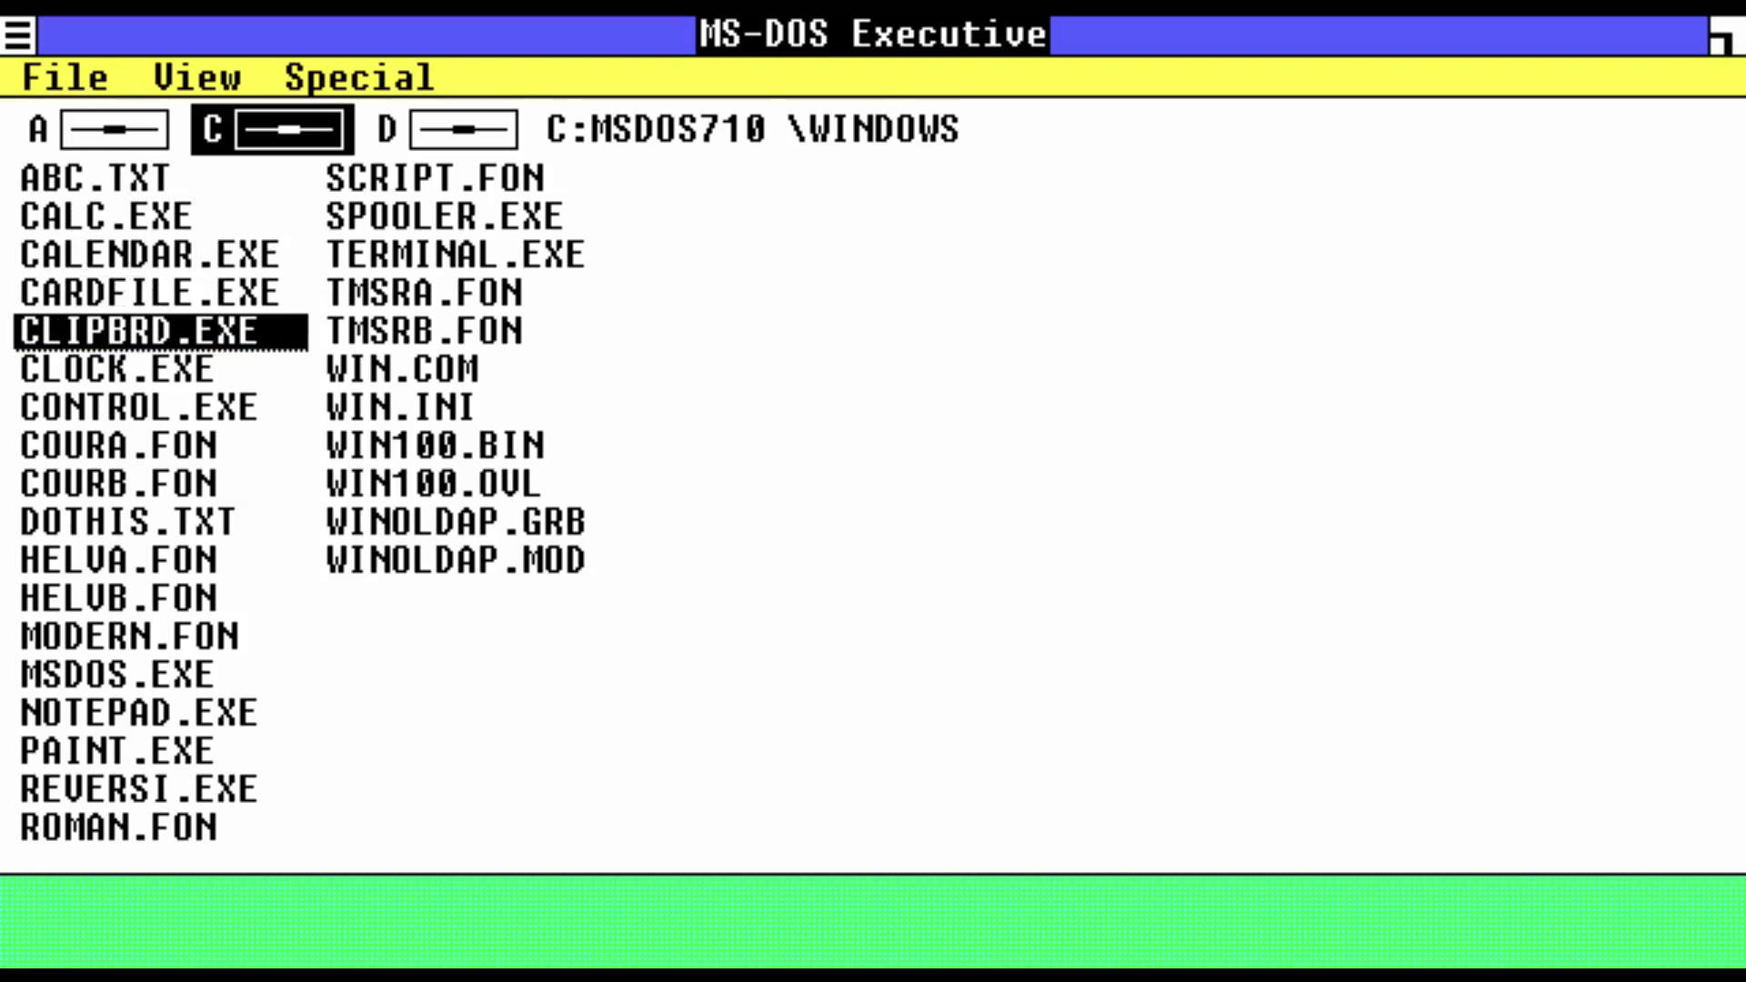
key("Down")
key("Down")
key("Down")
key("Down")
key("Down")
key("Down")
key("Down")
key("Down")
key("Down")
key("Down")
key("Down")
key("Down")
key("Down")
key("Down")
key("Down")
key("Down")
key("Down")
key("Down")
key("Down")
key("Down")
key("Down")
key("Down")
key("Down")
Step: Browse the MS-DOS Executive file list from WINOLDAP.MOD back to ABC.TXT, then down the first column
key("Down")
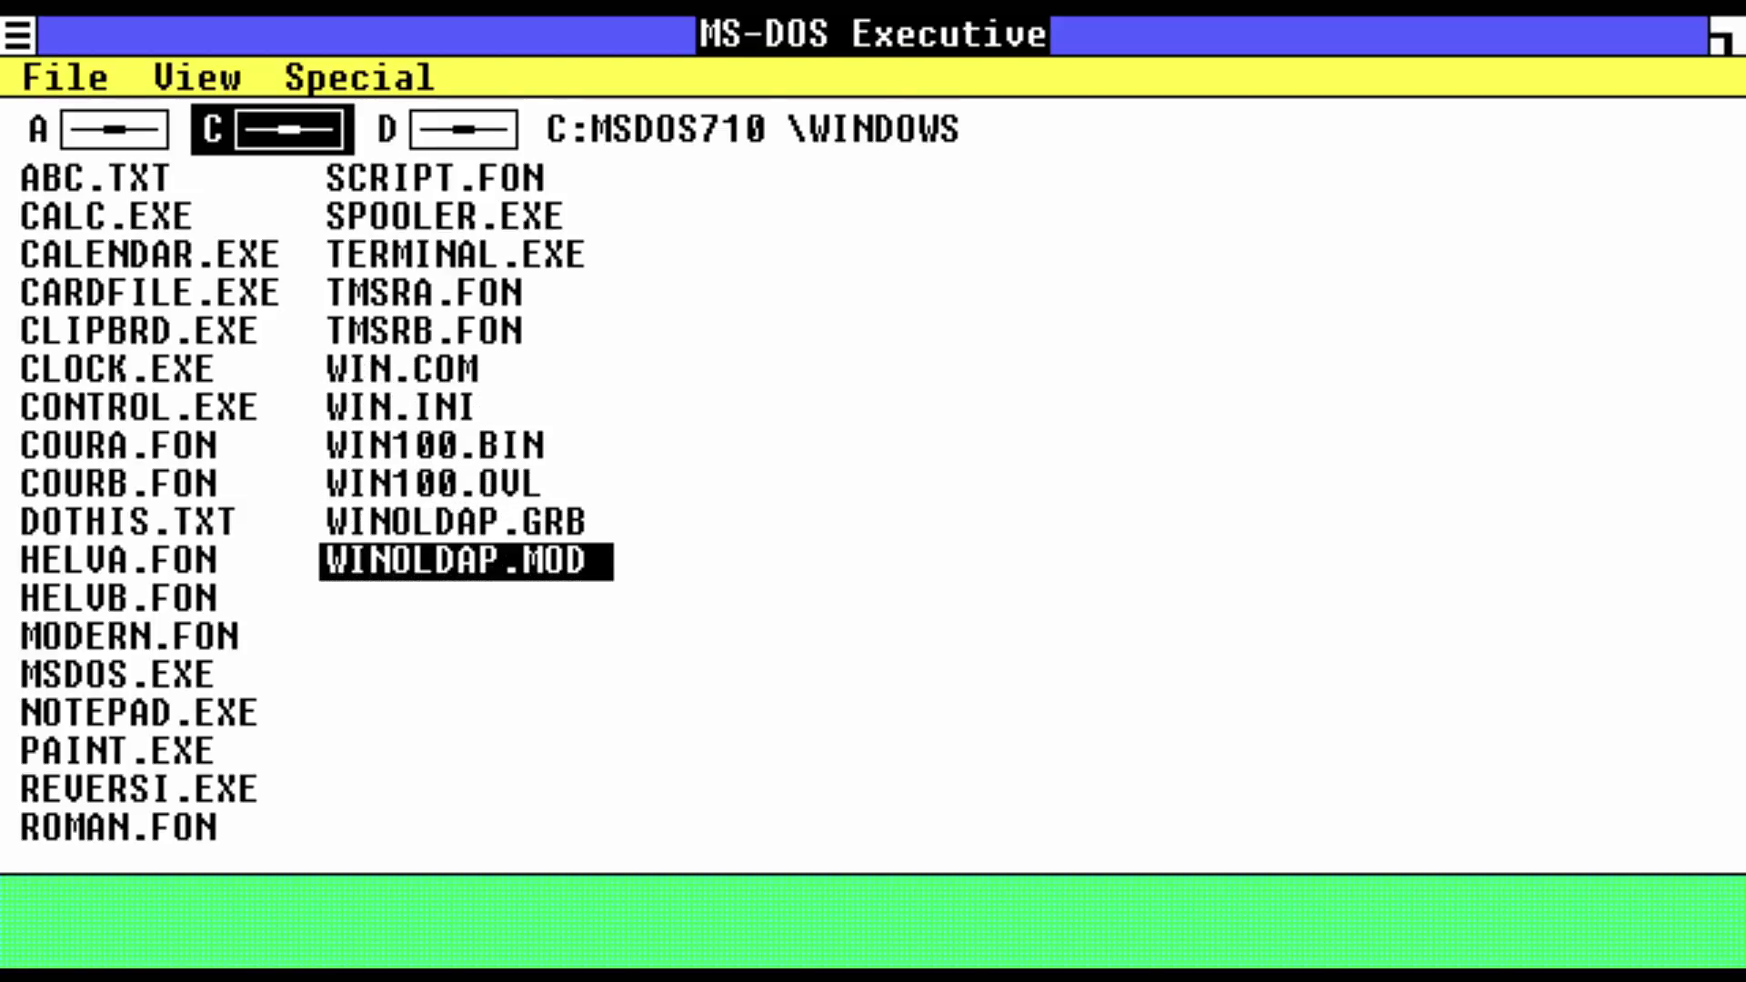
key("Up")
key("Up")
key("Up")
key("Up")
key("Up")
key("Up")
key("Up")
key("Up")
key("Up")
key("Up")
key("Left")
key("Down")
key("Down")
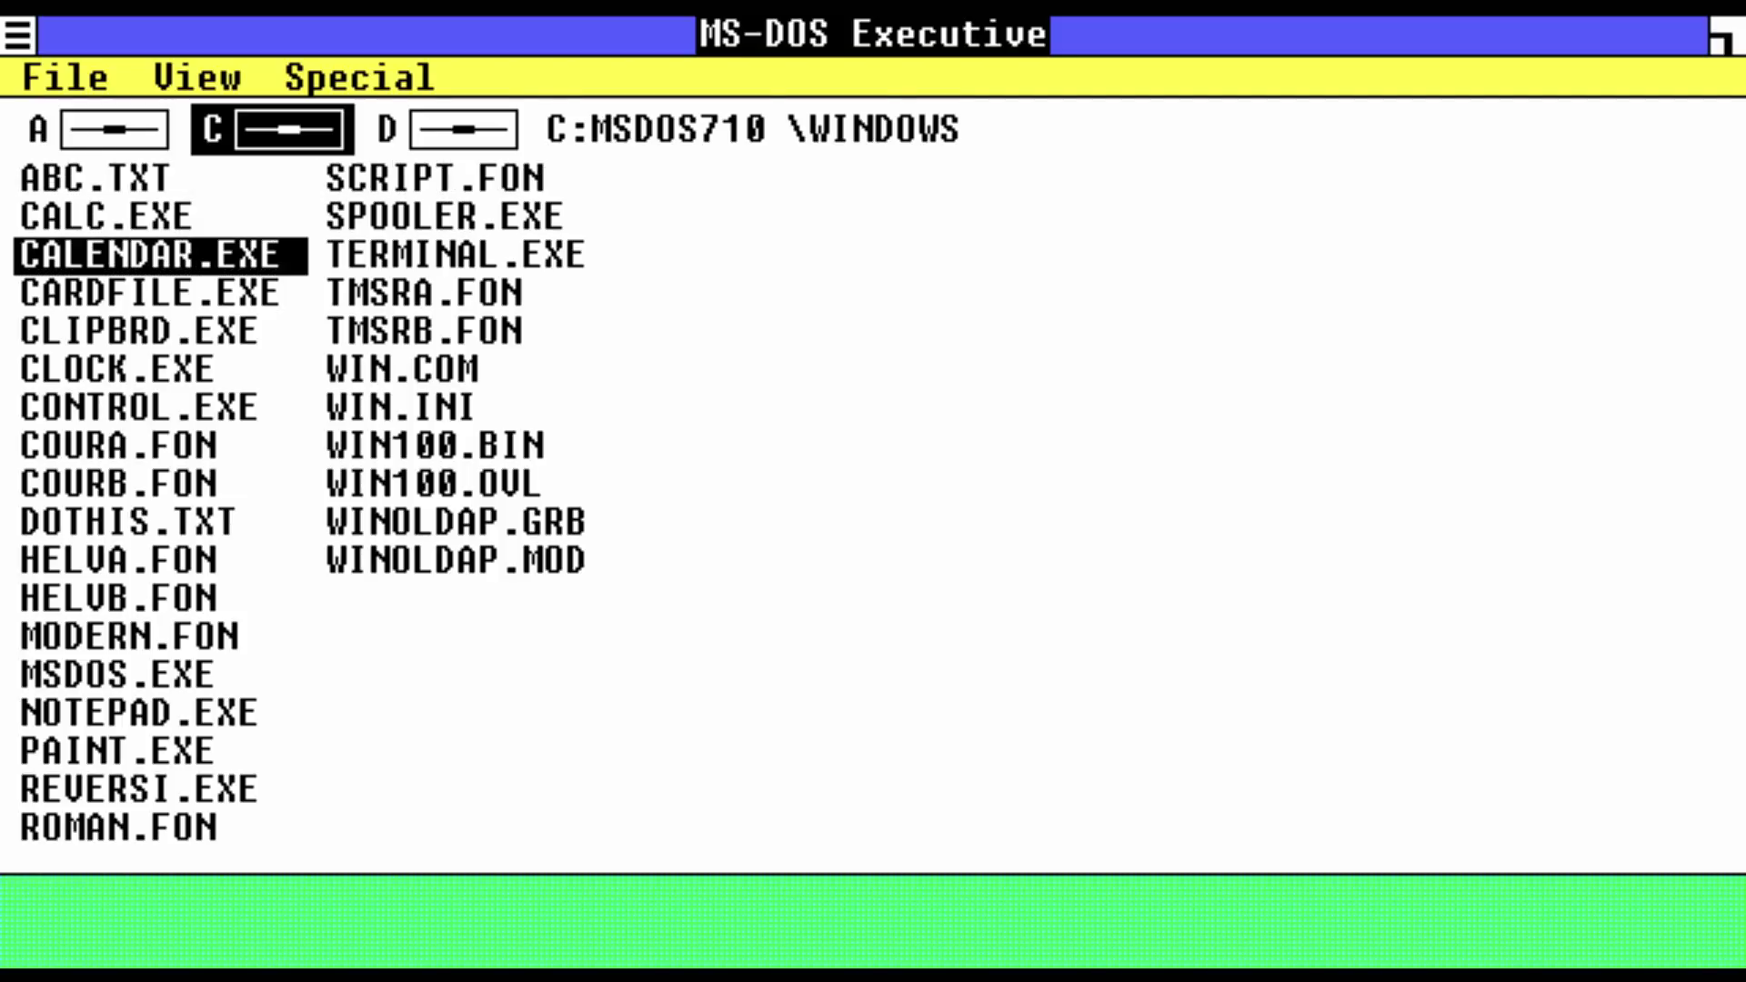
key("Down")
key("Down")
key("Down")
key("Down")
key("Down")
key("Down")
key("Down")
key("Down")
key("Down")
key("Down")
key("Down")
key("Down")
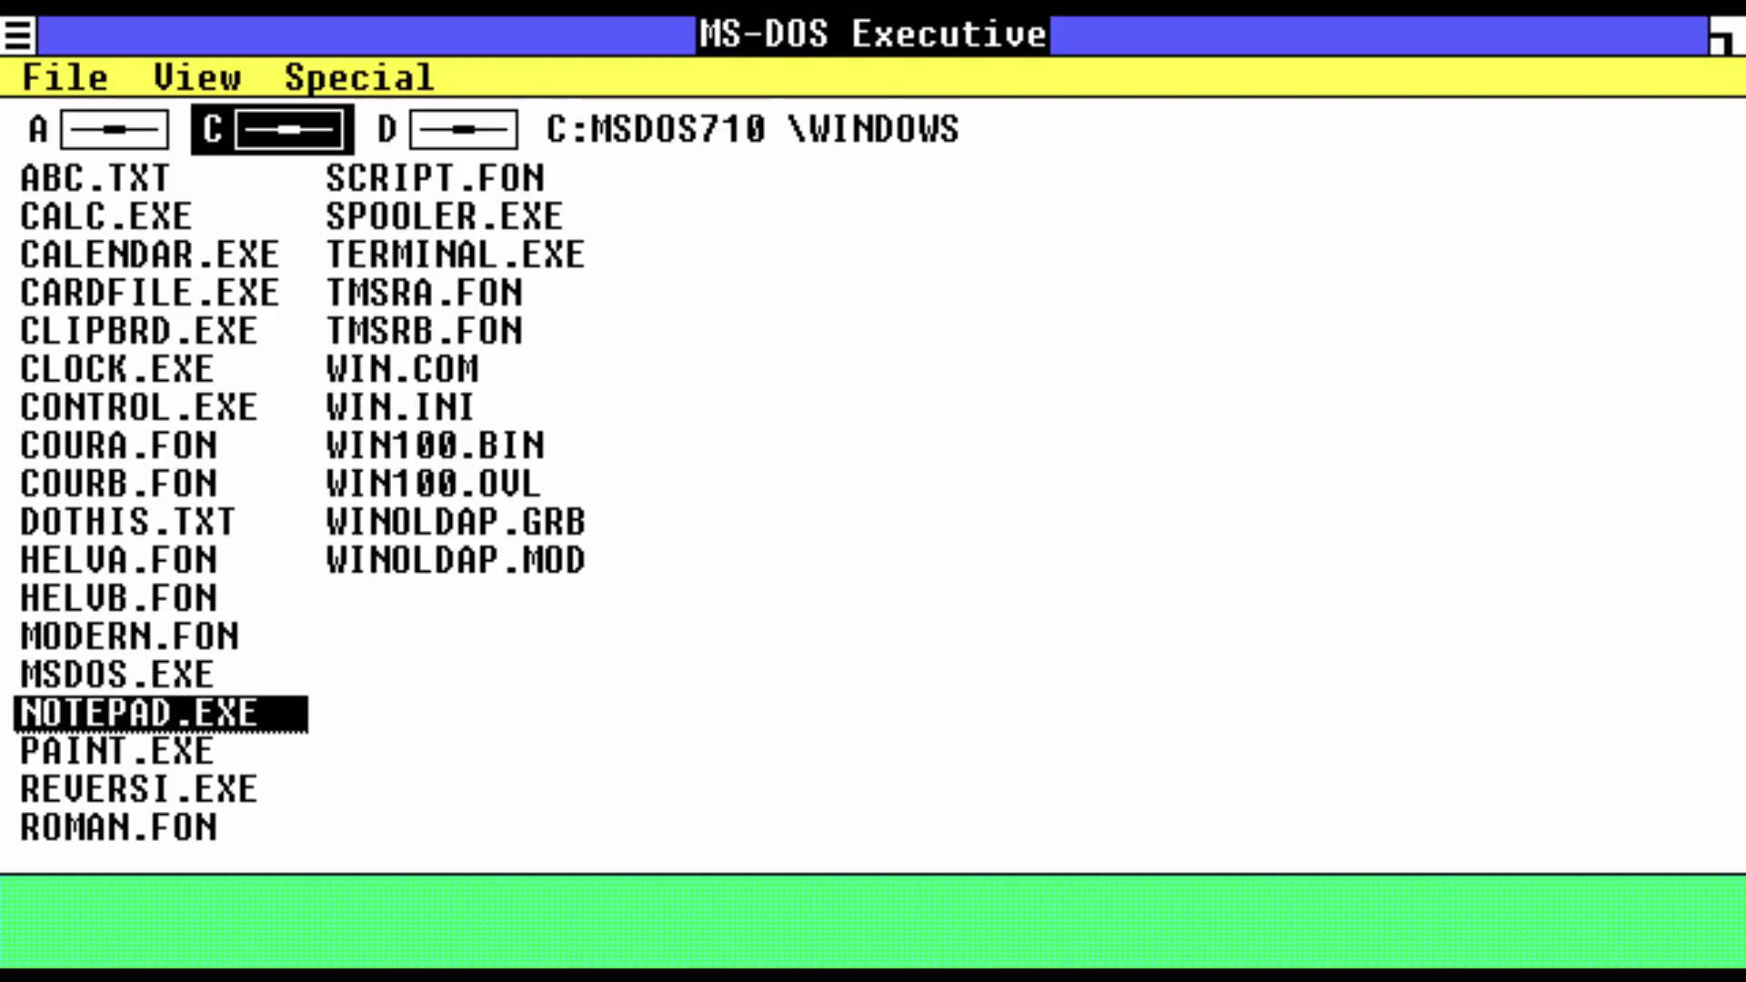
key("Down")
Step: Try launching PAINT.EXE and NOTEPAD.EXE, dismissing each 'Cannot run' error
key("Return")
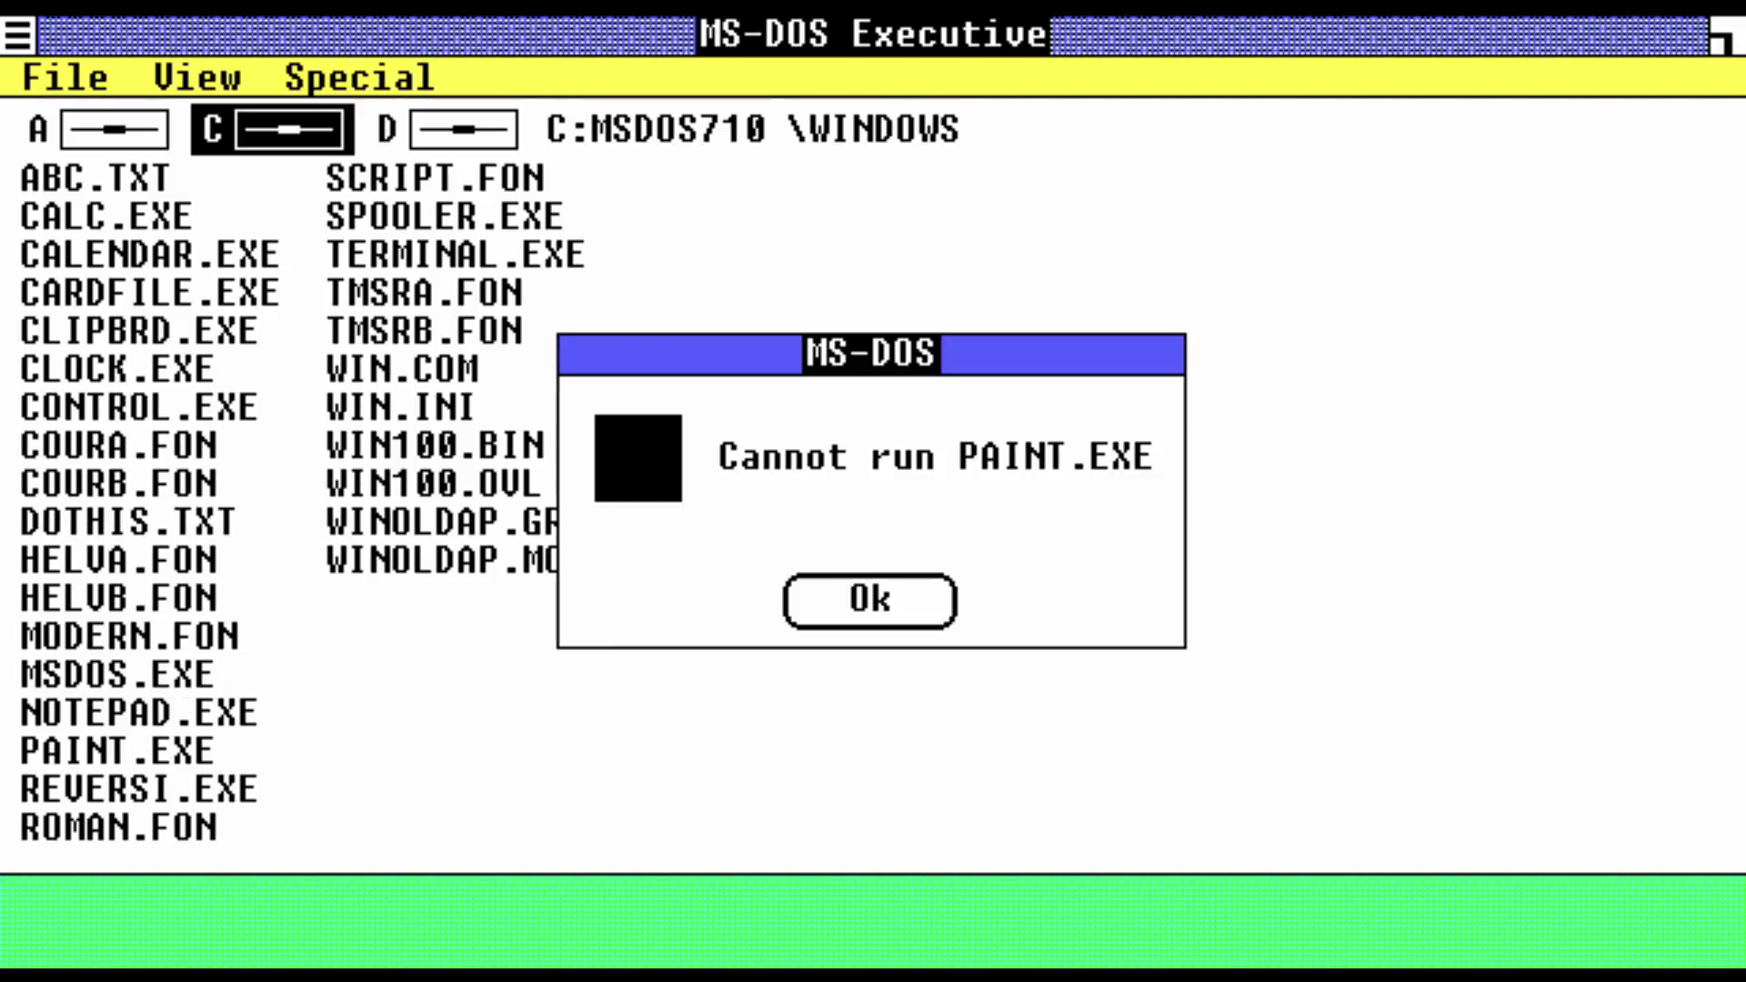
key("Return")
key("Up")
key("Return")
key("Return")
key("Up")
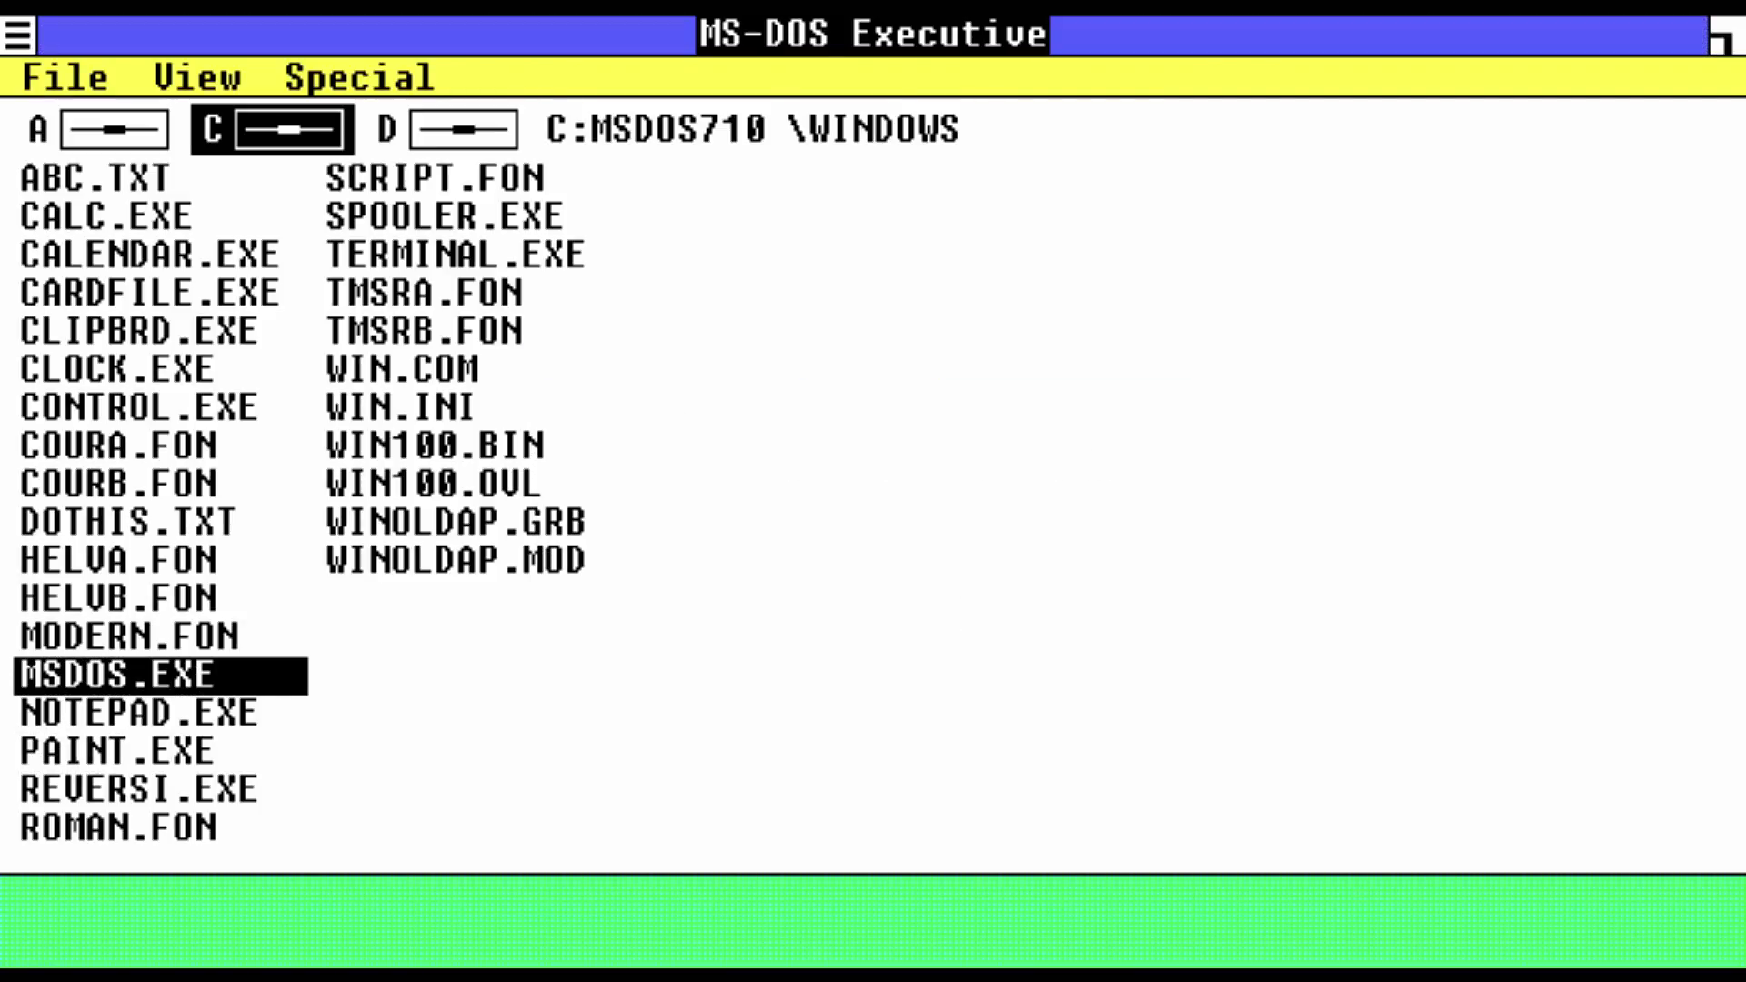
key("Up")
key("Up")
key("Up")
key("Up")
key("Up")
key("Up")
key("Up")
key("Up")
key("Up")
key("Up")
key("Up")
key("Up")
key("Up")
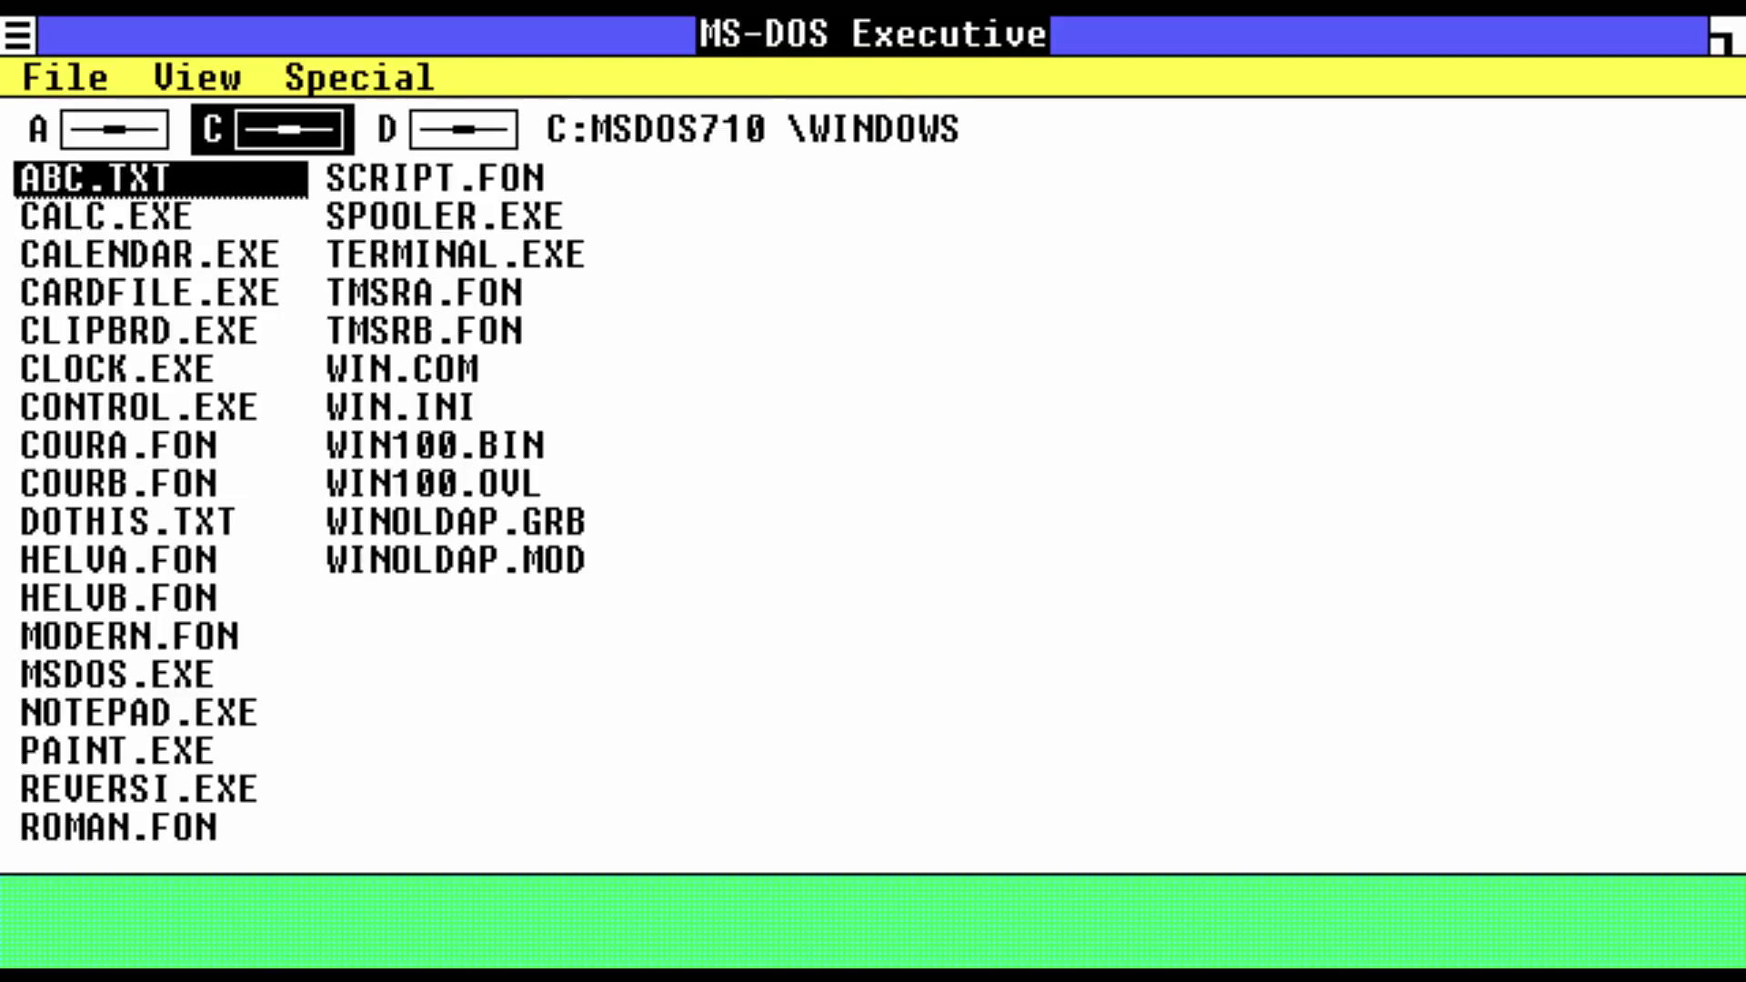